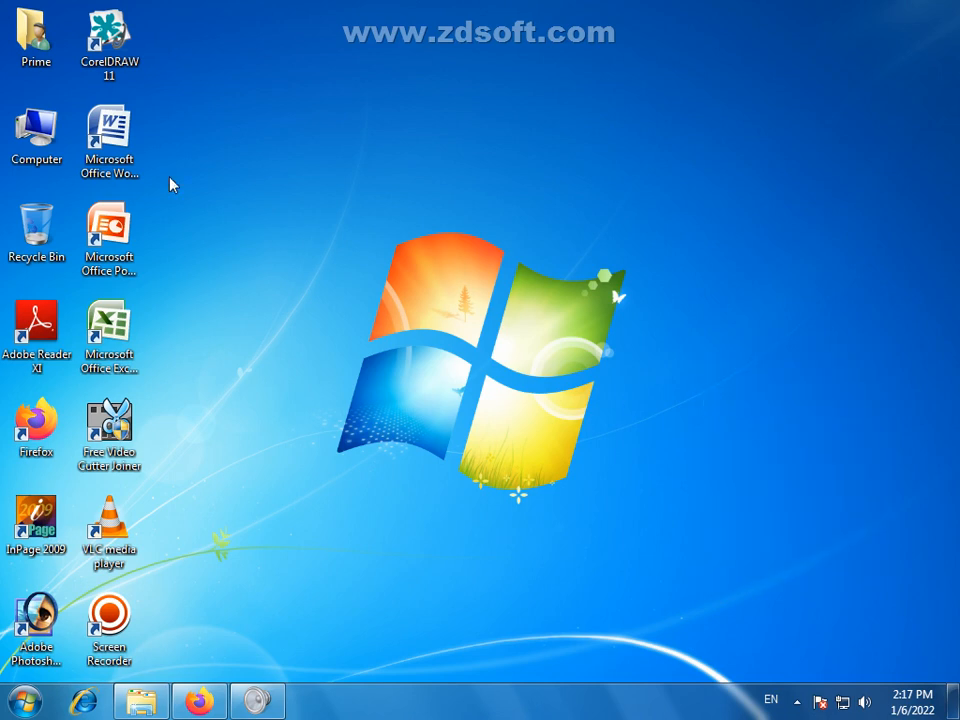
# Open Microsoft Word and generate sample text in the blank document with =rand(3,5).
pyautogui.click(119, 128)
pyautogui.doubleClick(119, 128)
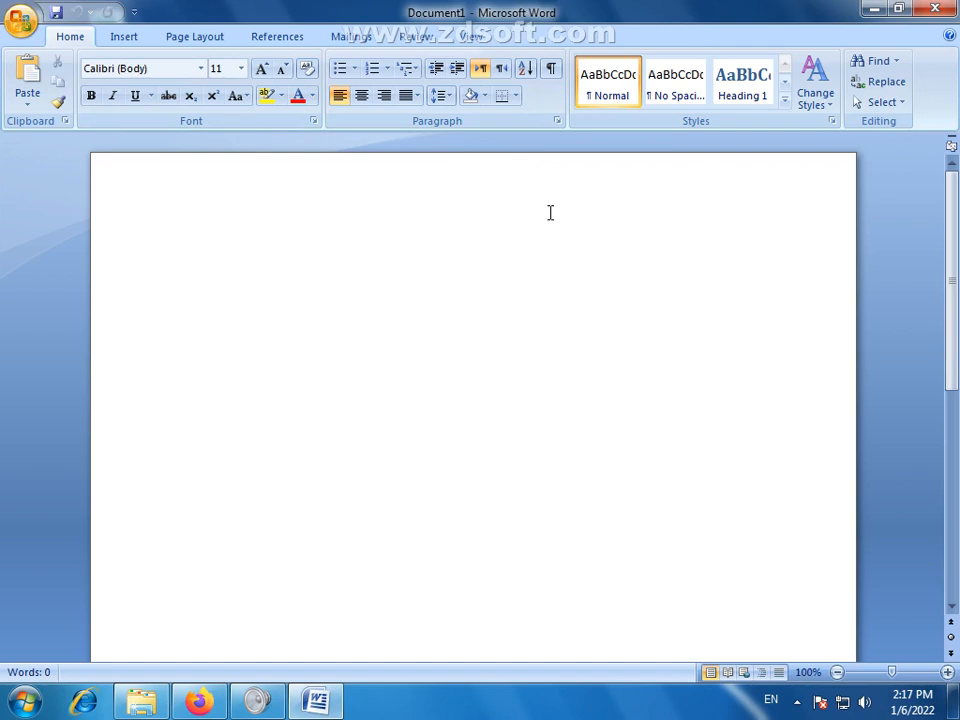
pyautogui.write('=')
pyautogui.write('rand(')
pyautogui.write('3')
pyautogui.write(',5')
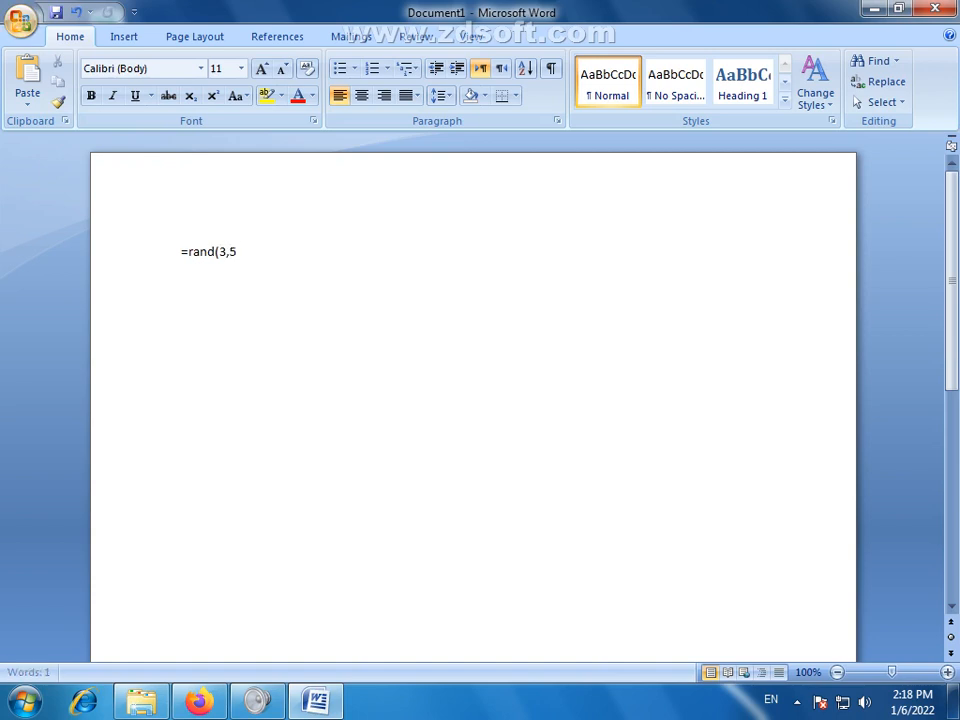
pyautogui.write(')')
pyautogui.press('Return')
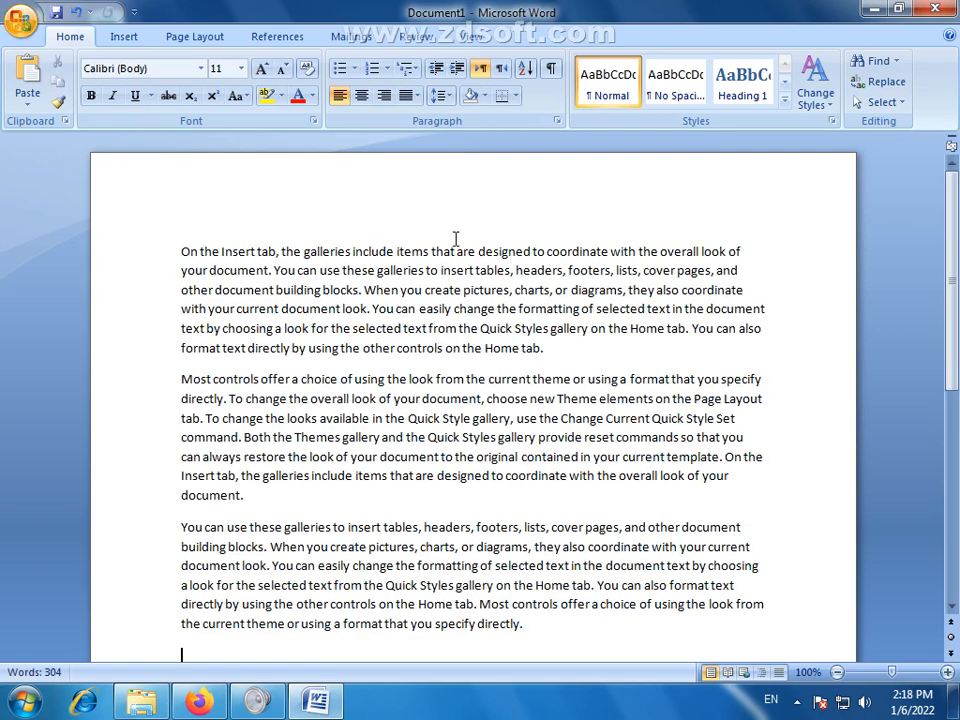
# Increase the font size of all the sample text to 14 pt.
pyautogui.moveTo(953, 238); pyautogui.dragTo(955, 258)
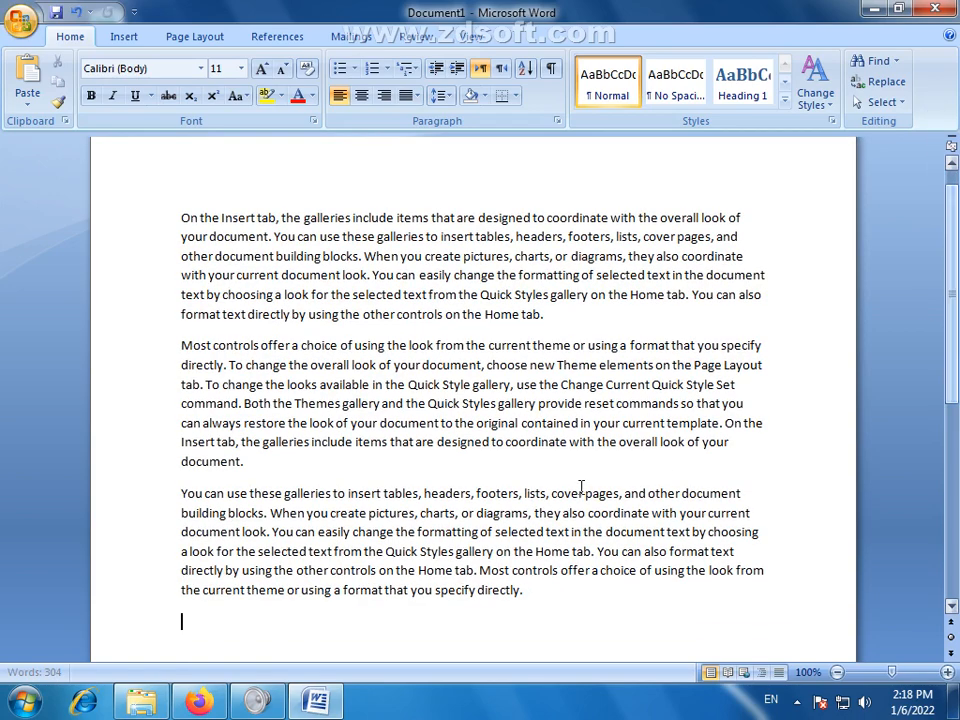
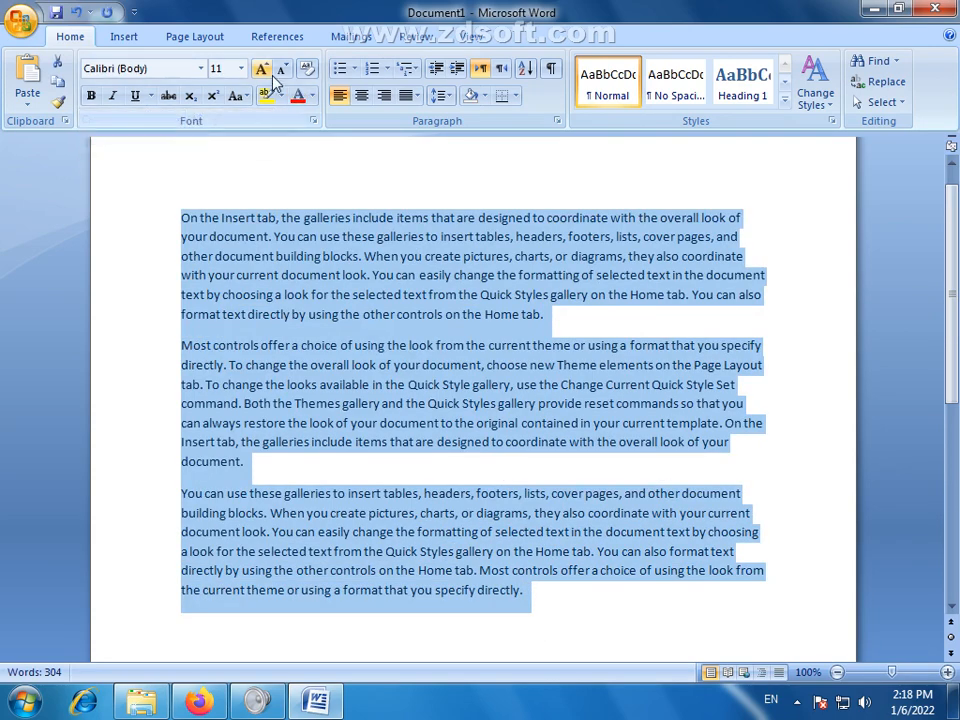
pyautogui.click(261, 68)
pyautogui.click(261, 68)
pyautogui.click(322, 294)
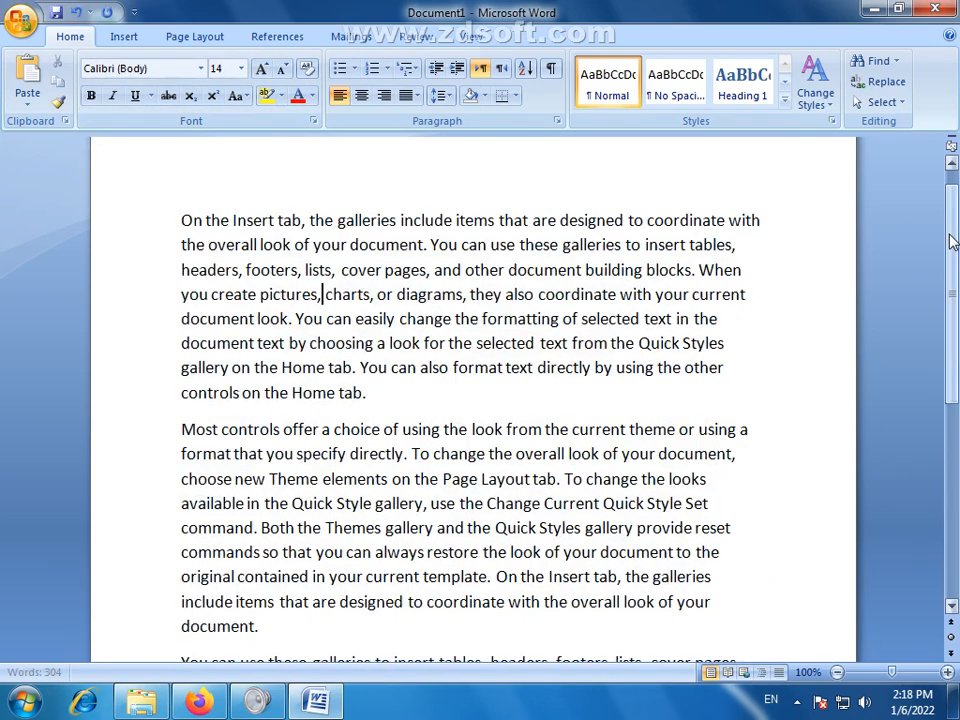
pyautogui.scroll(1, 953, 242)
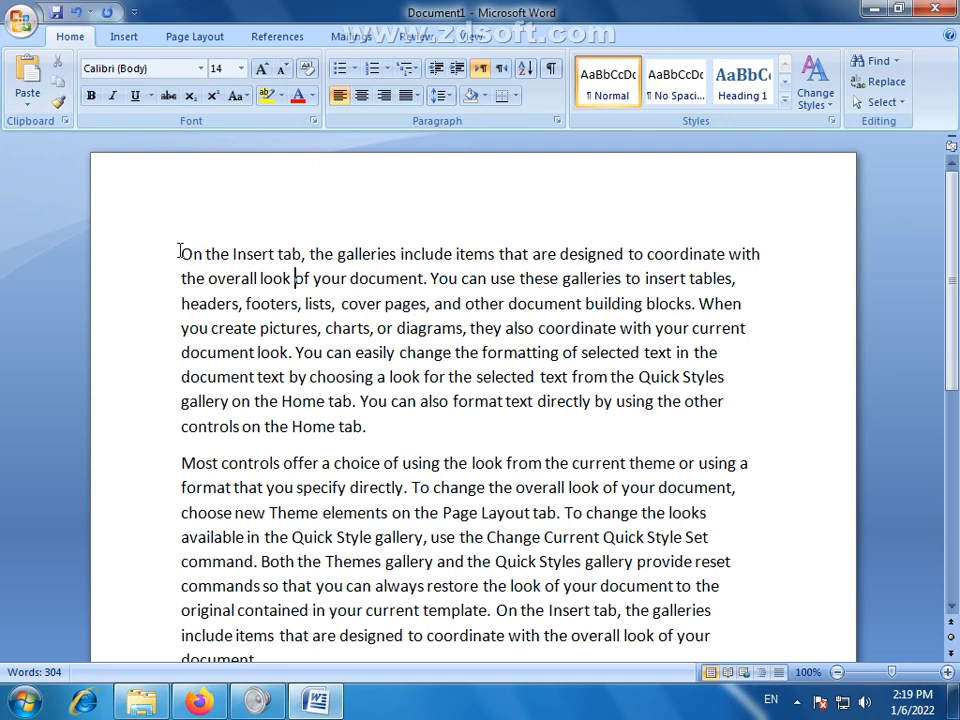
# Cut "On the Insert tab," from the start of the first paragraph and paste it on a new line below that paragraph.
pyautogui.moveTo(181, 256); pyautogui.dragTo(308, 250)
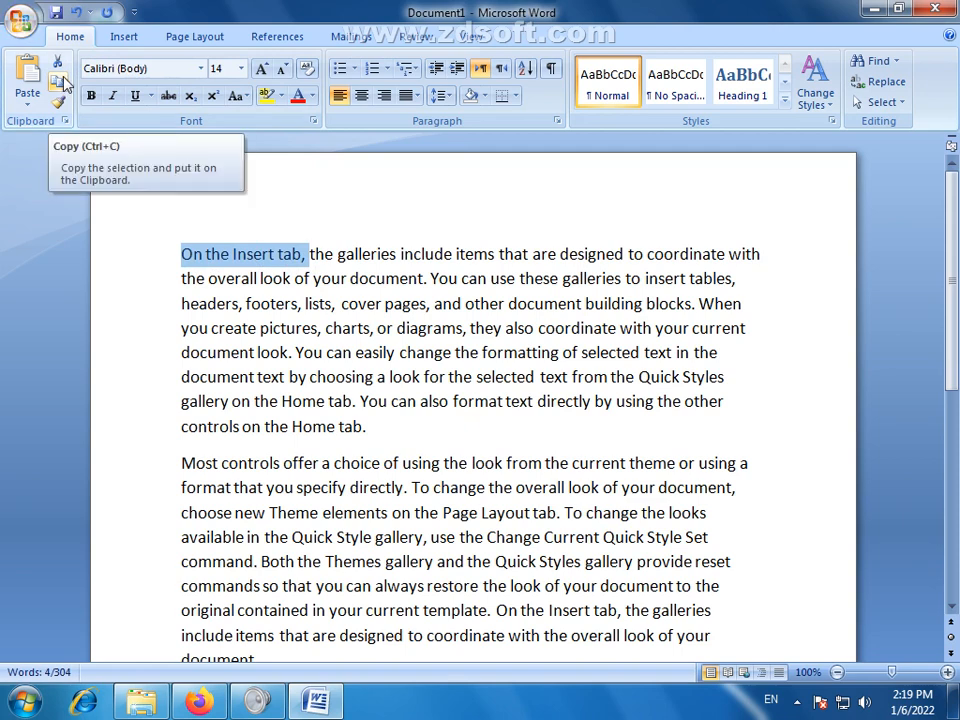
pyautogui.rightClick(289, 255)
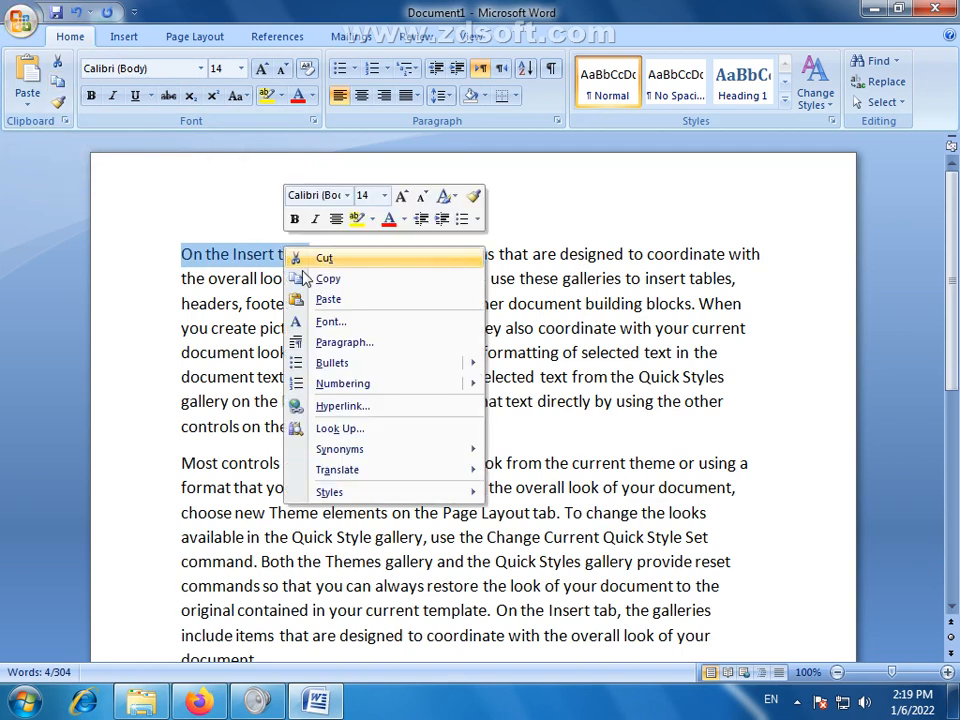
pyautogui.click(233, 283)
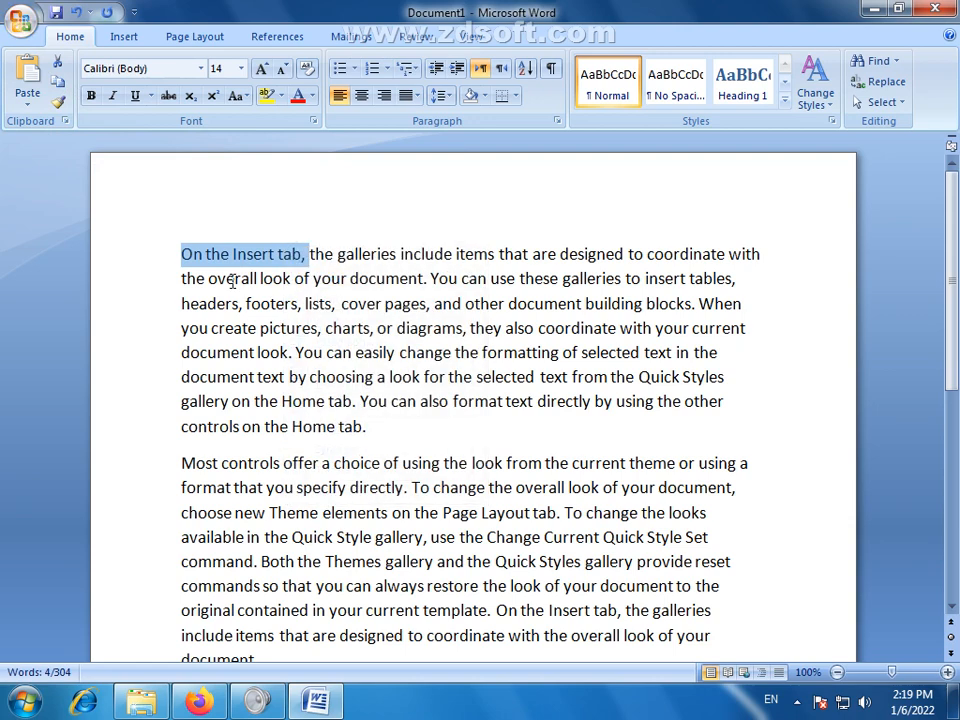
pyautogui.click(58, 63)
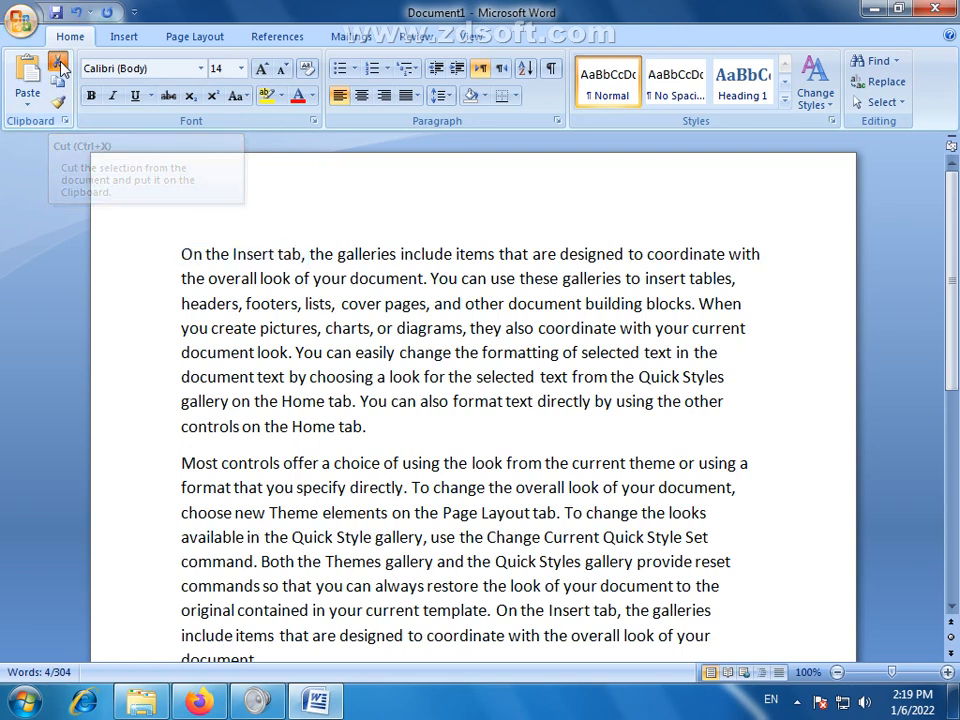
pyautogui.scroll(-2, 396, 398)
pyautogui.click(231, 296)
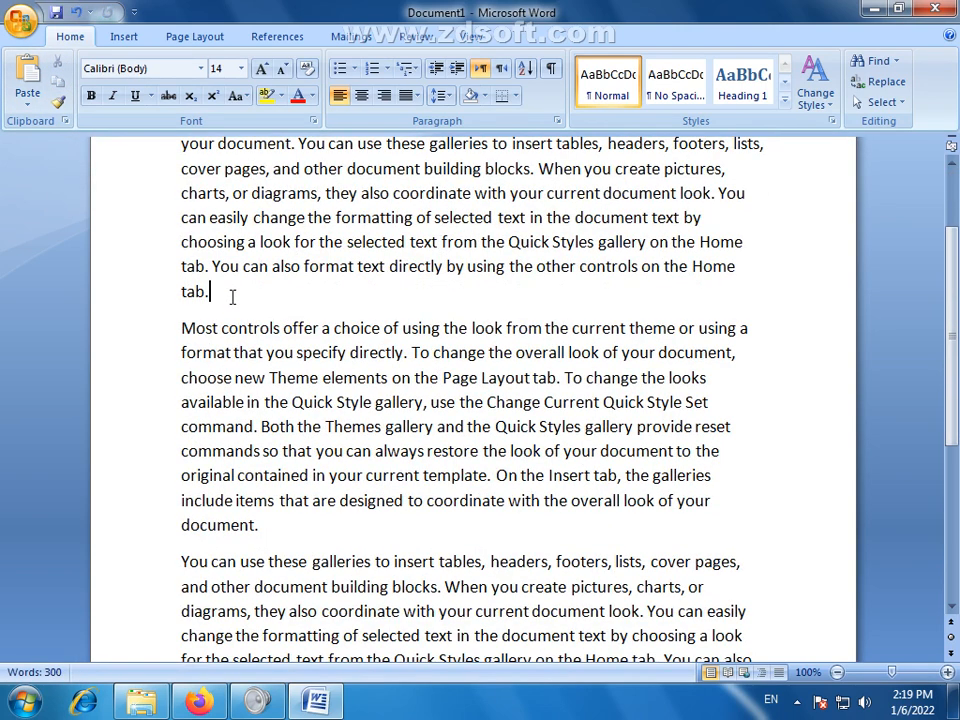
pyautogui.press('Return')
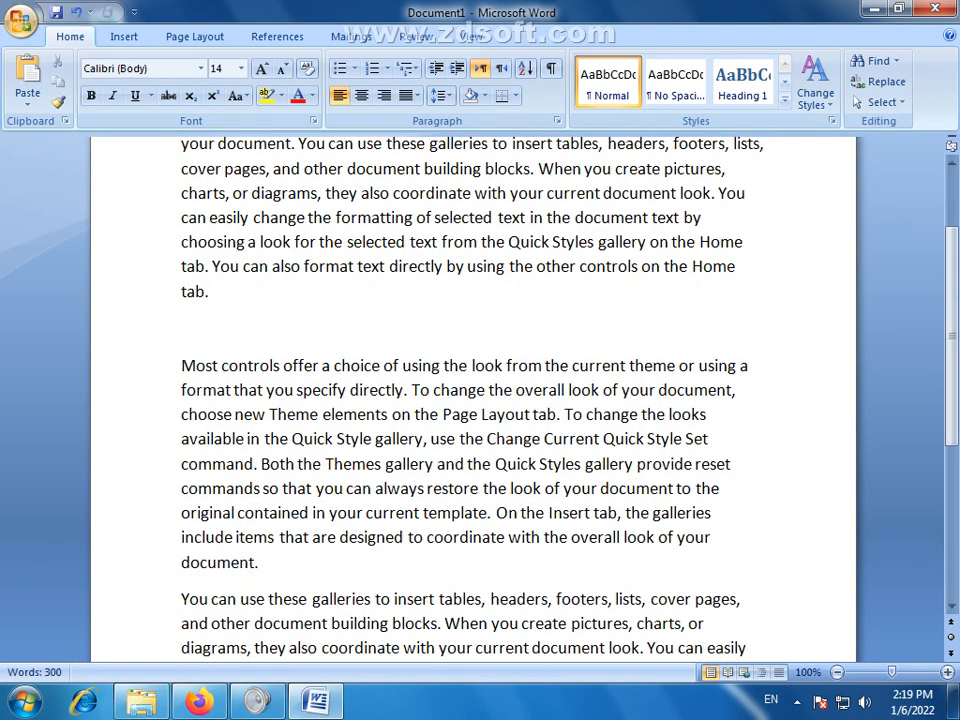
pyautogui.hotkey('ctrl', 'v')
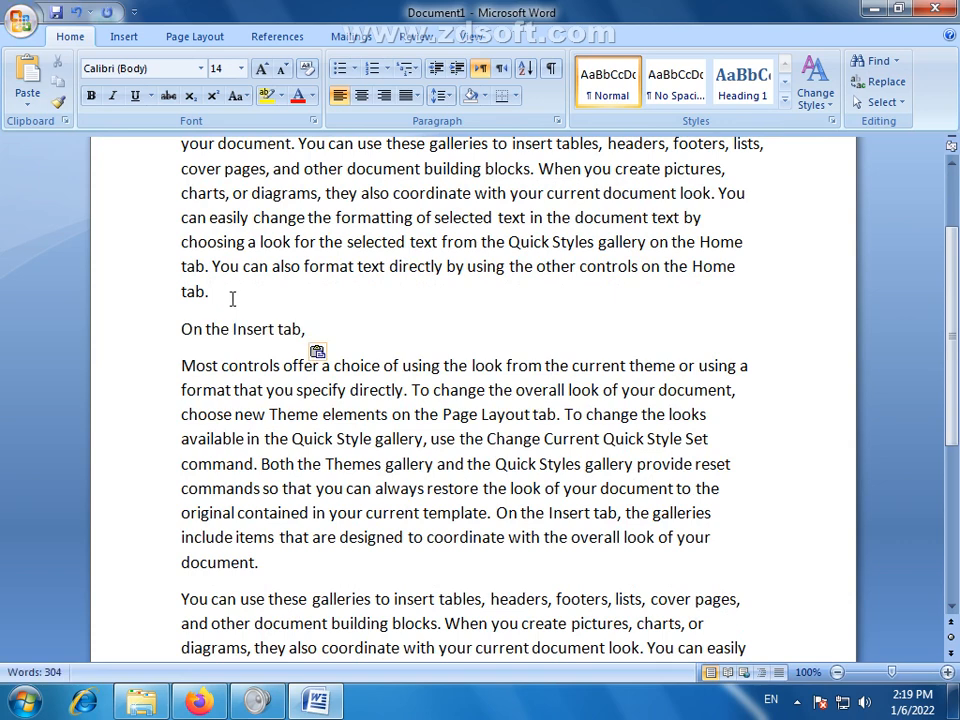
# Paste a second copy of "On the Insert tab," on a new line below the first copy.
pyautogui.press('Return')
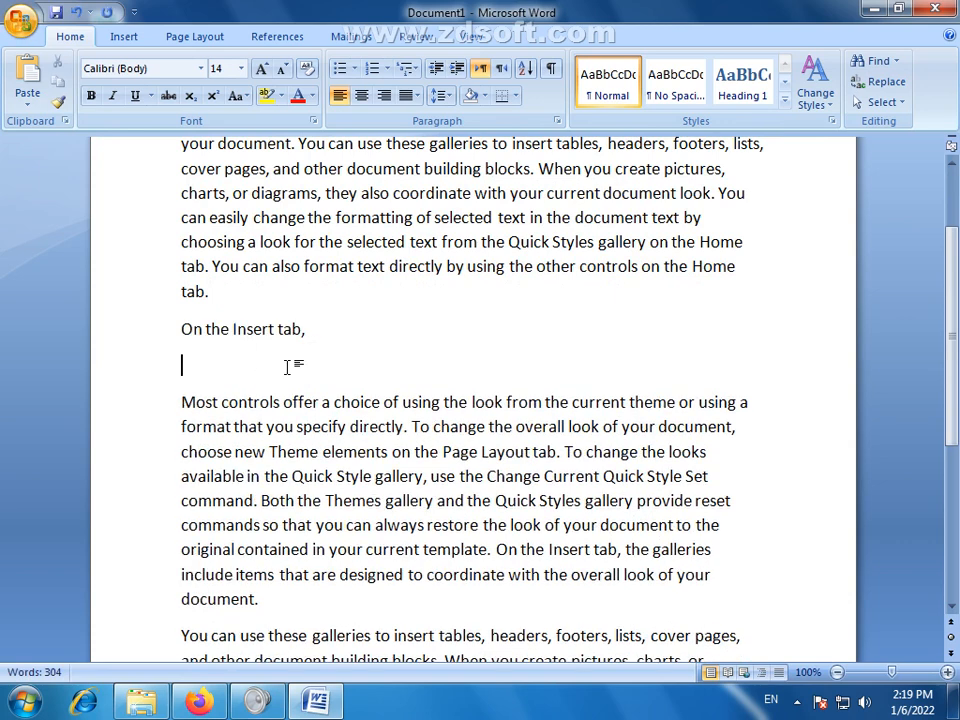
pyautogui.scroll(1, 146, 221)
pyautogui.click(30, 82)
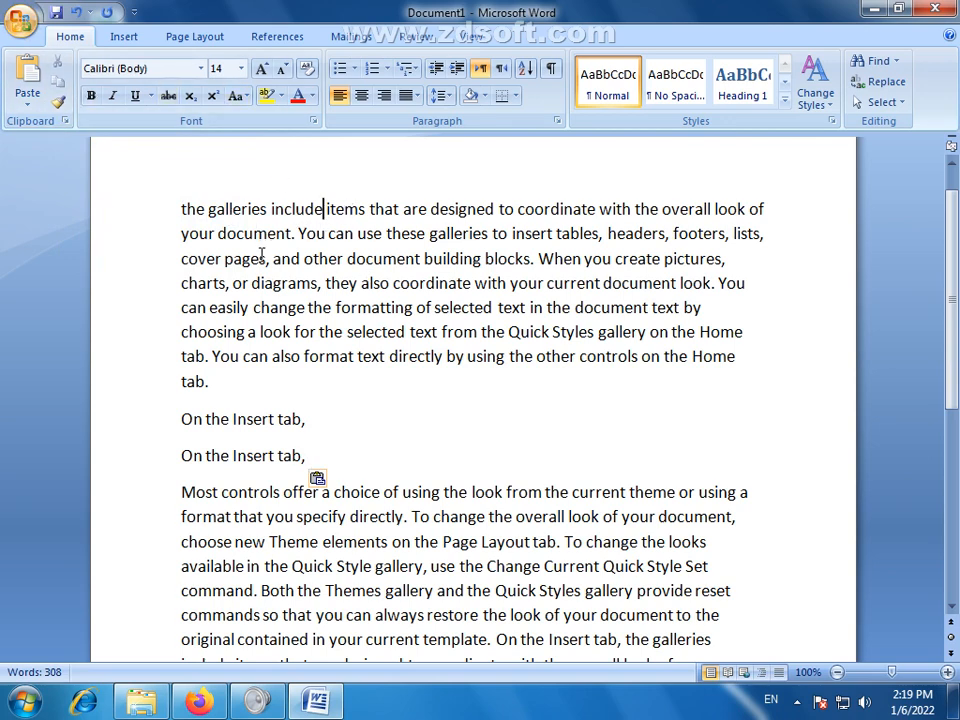
# Undo the pastes, the added lines and the cut of "On the Insert tab,".
pyautogui.hotkey('ctrl', 'z')
pyautogui.hotkey('ctrl', 'z')
pyautogui.hotkey('ctrl', 'z')
pyautogui.hotkey('ctrl', 'z')
pyautogui.hotkey('ctrl', 'z')
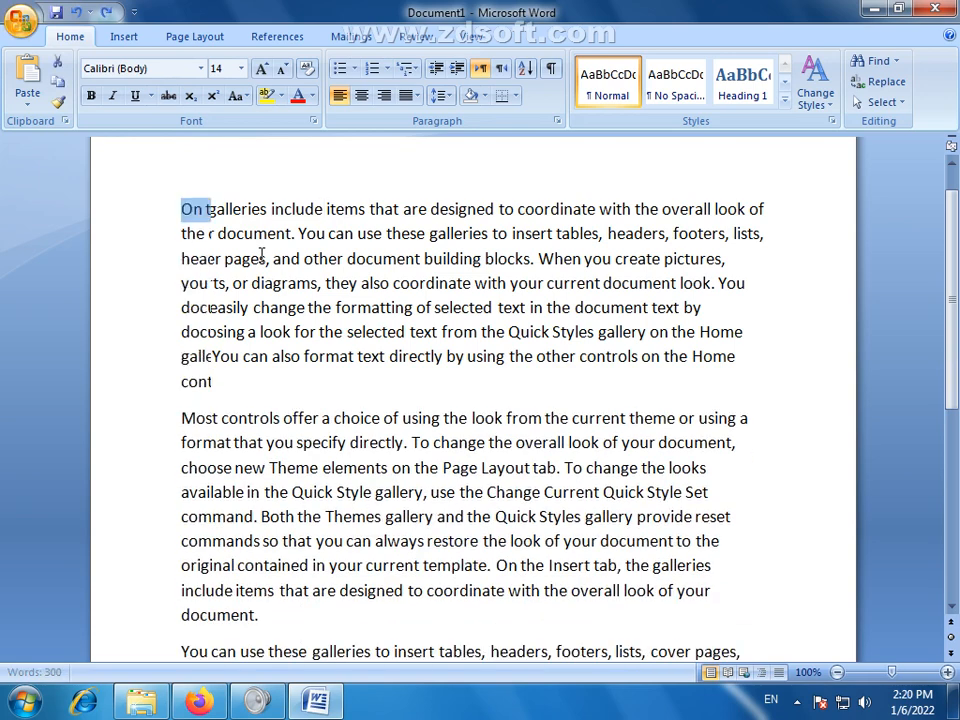
# Split "On the Insert tab" from the first paragraph onto its own line and center it as a heading.
pyautogui.click(304, 208)
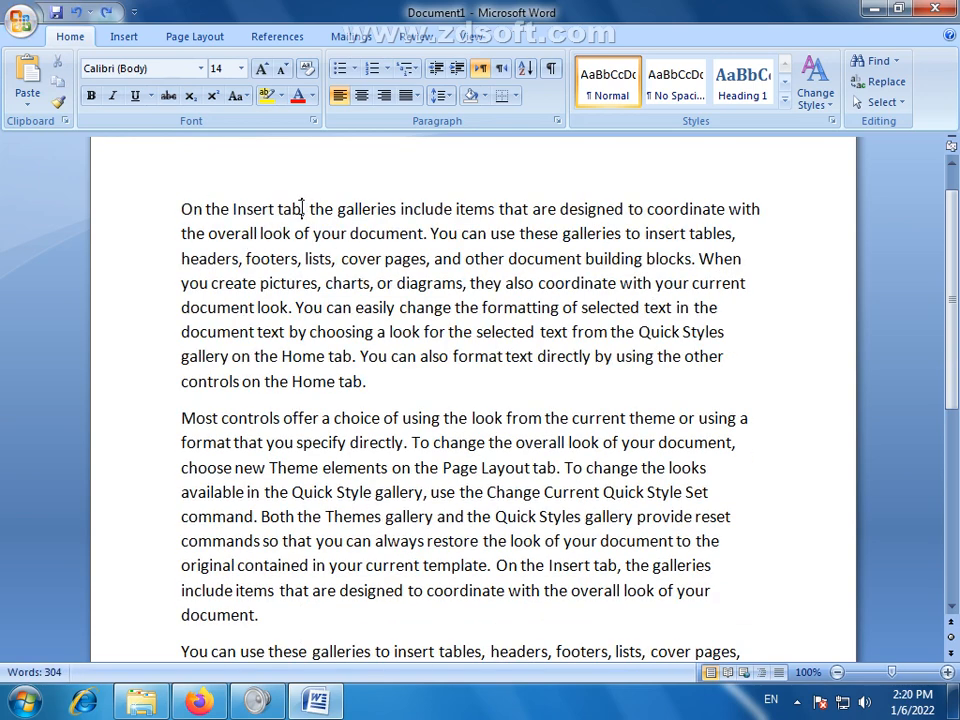
pyautogui.press('Return')
pyautogui.moveTo(306, 210); pyautogui.dragTo(171, 204)
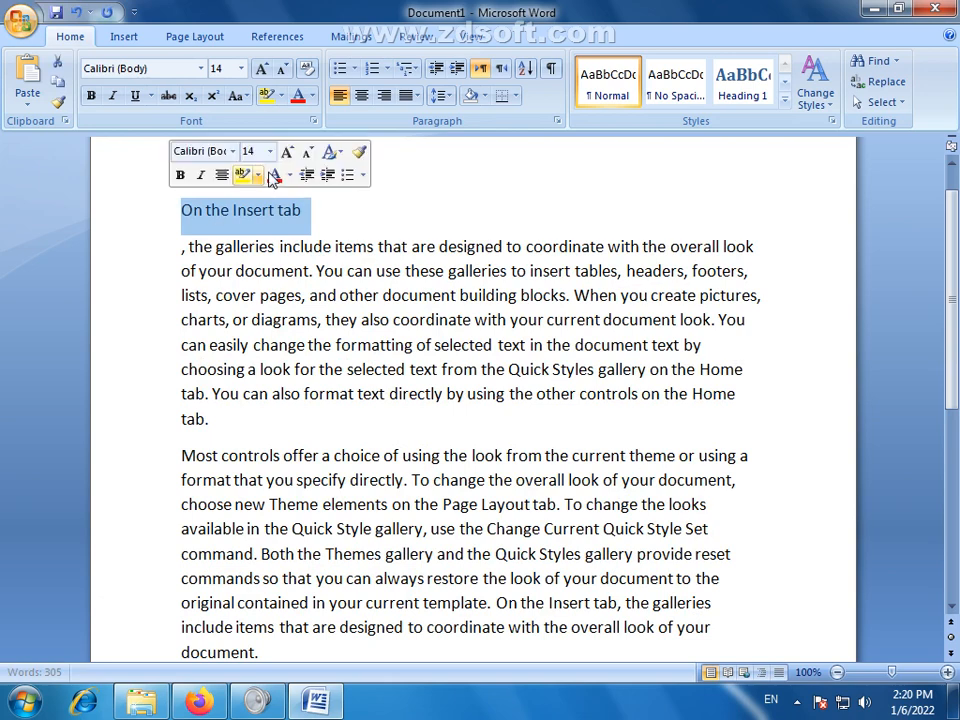
pyautogui.click(362, 96)
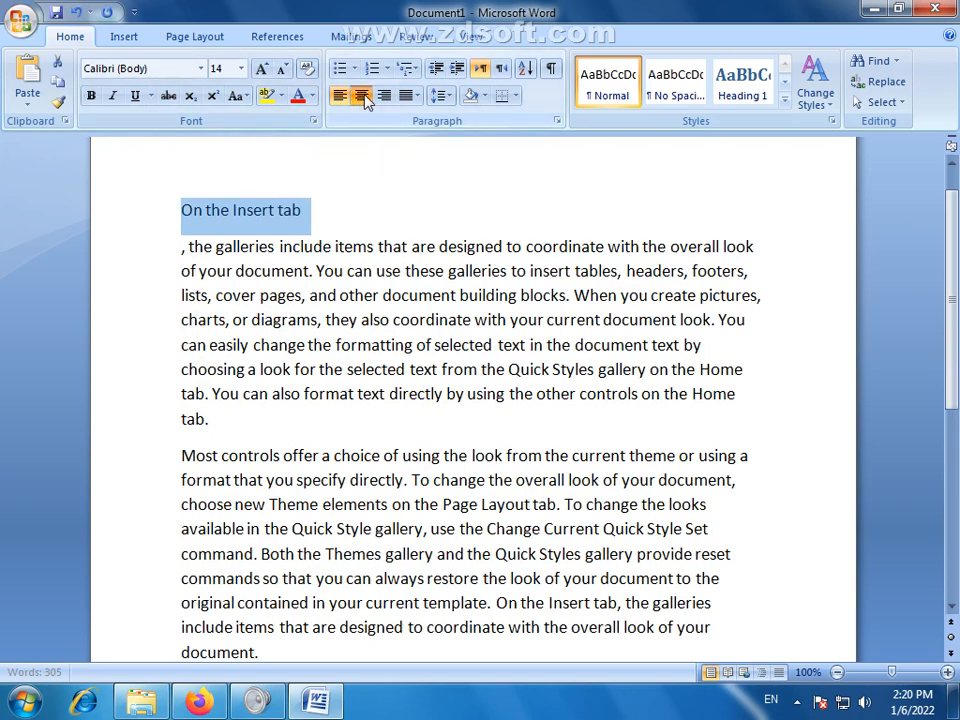
# Change the centered heading's text to UPPERCASE.
pyautogui.click(241, 97)
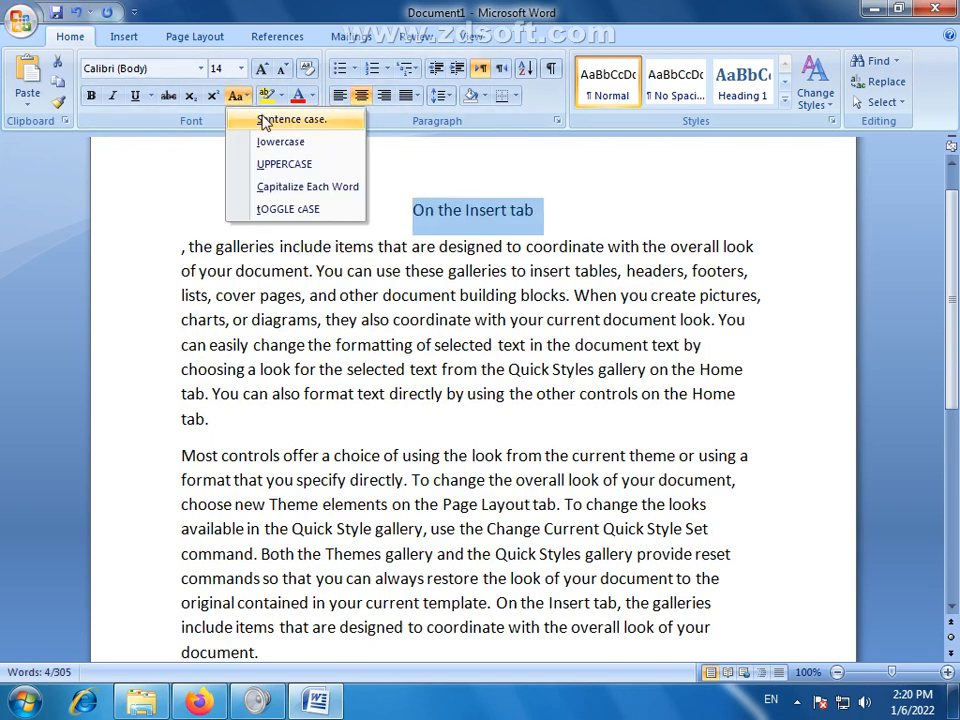
pyautogui.click(265, 120)
pyautogui.click(240, 97)
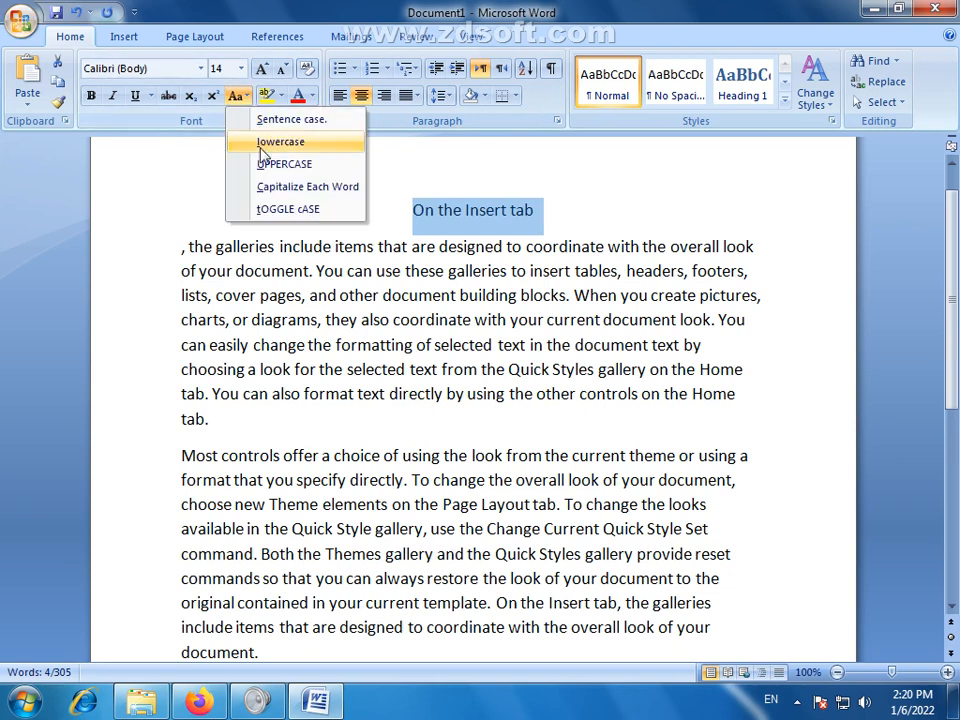
pyautogui.click(265, 165)
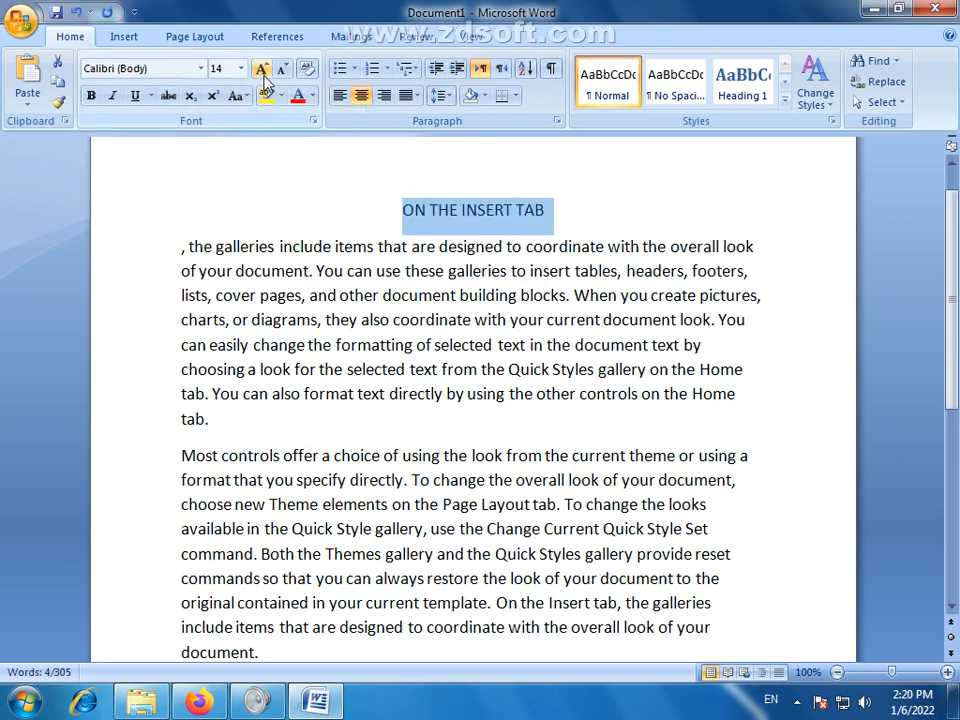
# Format the heading at 24 pt in bold, italic and red.
pyautogui.click(261, 69)
pyautogui.click(261, 69)
pyautogui.click(261, 69)
pyautogui.click(261, 69)
pyautogui.click(261, 69)
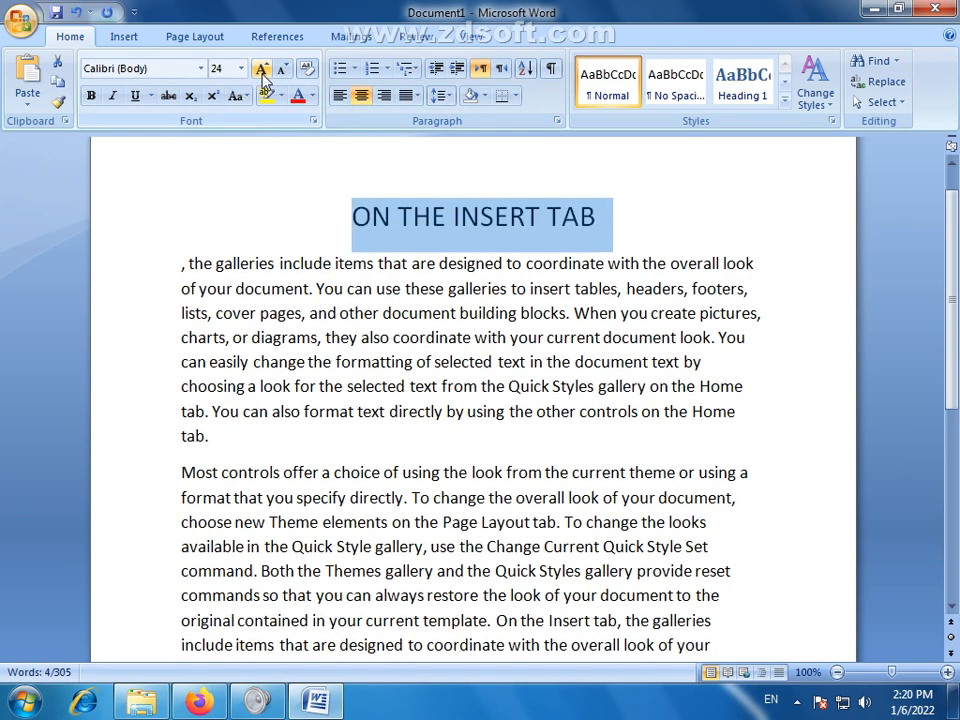
pyautogui.click(91, 99)
pyautogui.click(112, 97)
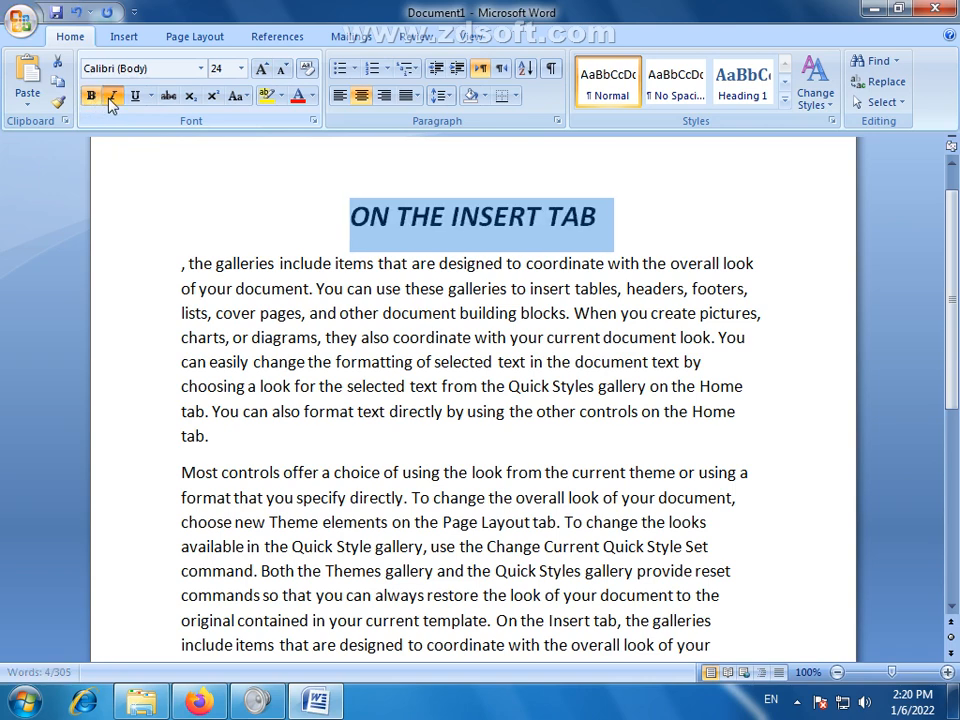
pyautogui.click(296, 97)
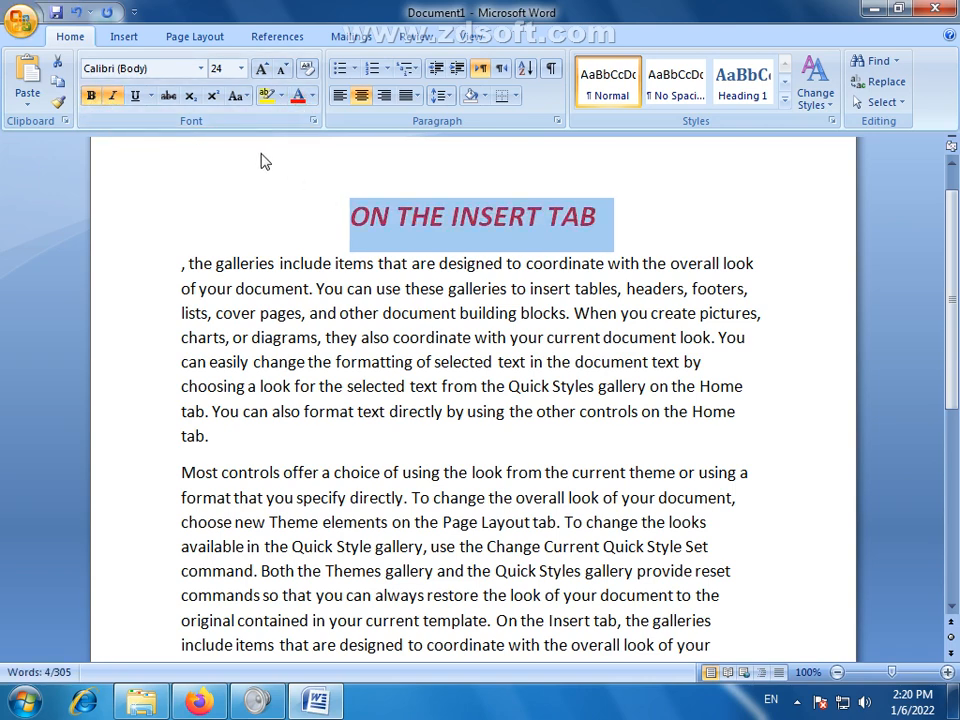
# Apply the AASameerArmaunicode font to the heading.
pyautogui.click(201, 68)
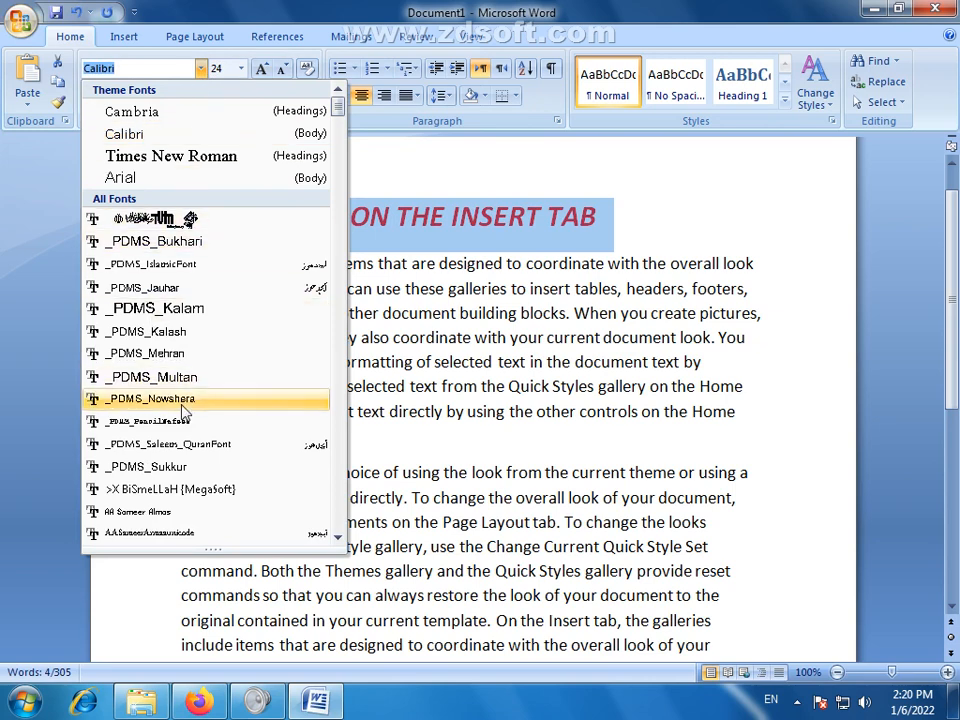
pyautogui.click(188, 533)
pyautogui.click(469, 385)
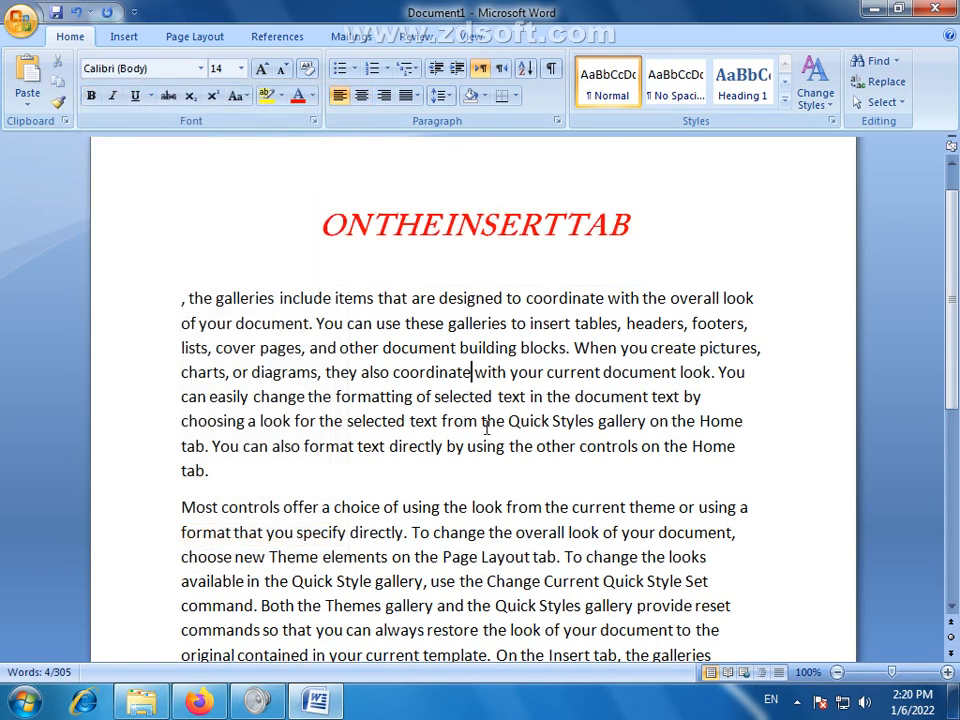
# Split "Most controls offer" and "You can use these" from their paragraphs onto separate lines as subheadings.
pyautogui.click(320, 508)
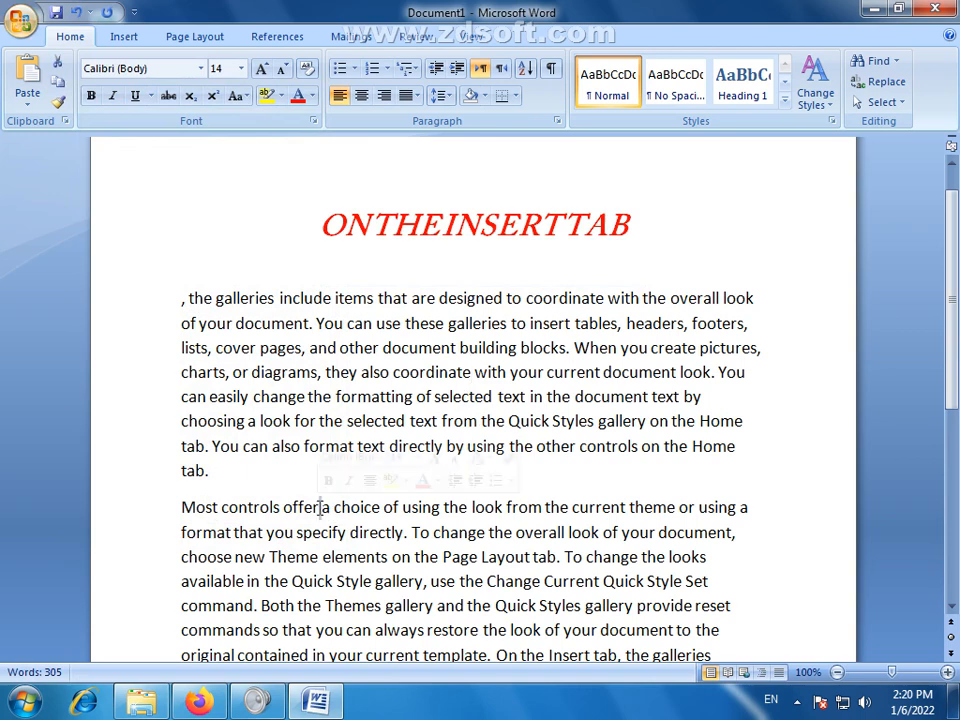
pyautogui.press('Return')
pyautogui.scroll(-2, 367, 507)
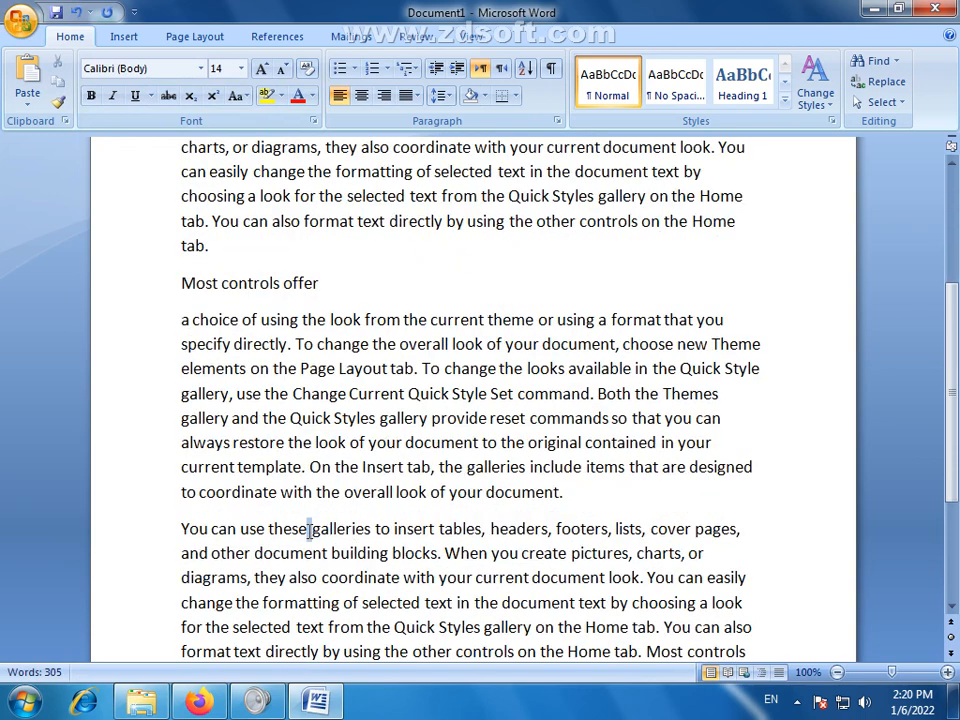
pyautogui.click(309, 528)
pyautogui.press('Return')
pyautogui.scroll(3, 369, 463)
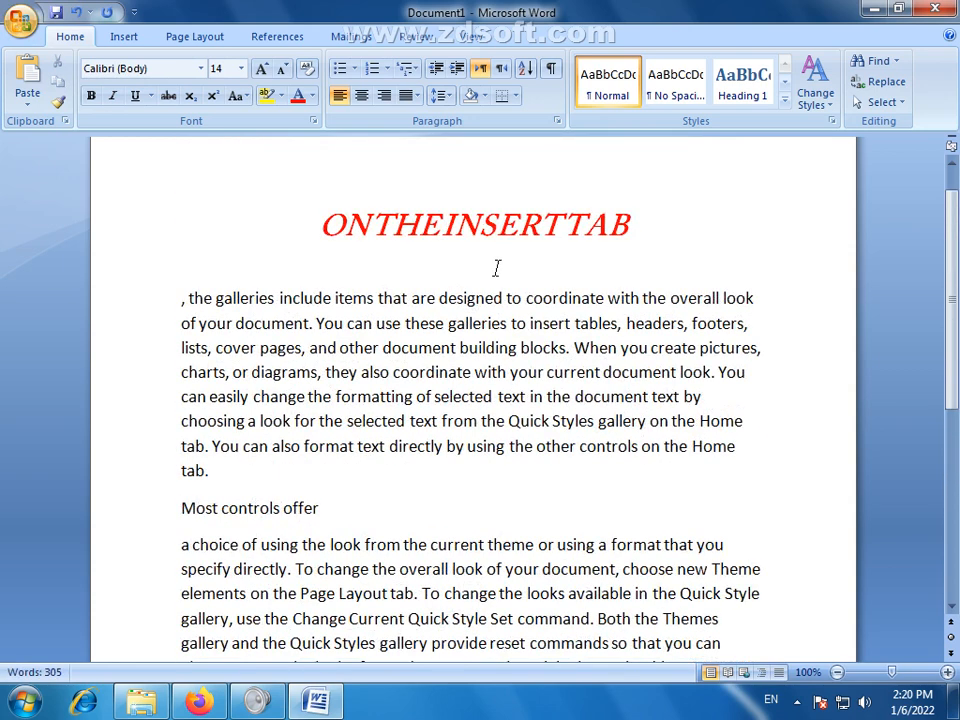
pyautogui.moveTo(627, 236); pyautogui.dragTo(322, 238)
pyautogui.click(320, 240)
pyautogui.moveTo(345, 512); pyautogui.dragTo(142, 507)
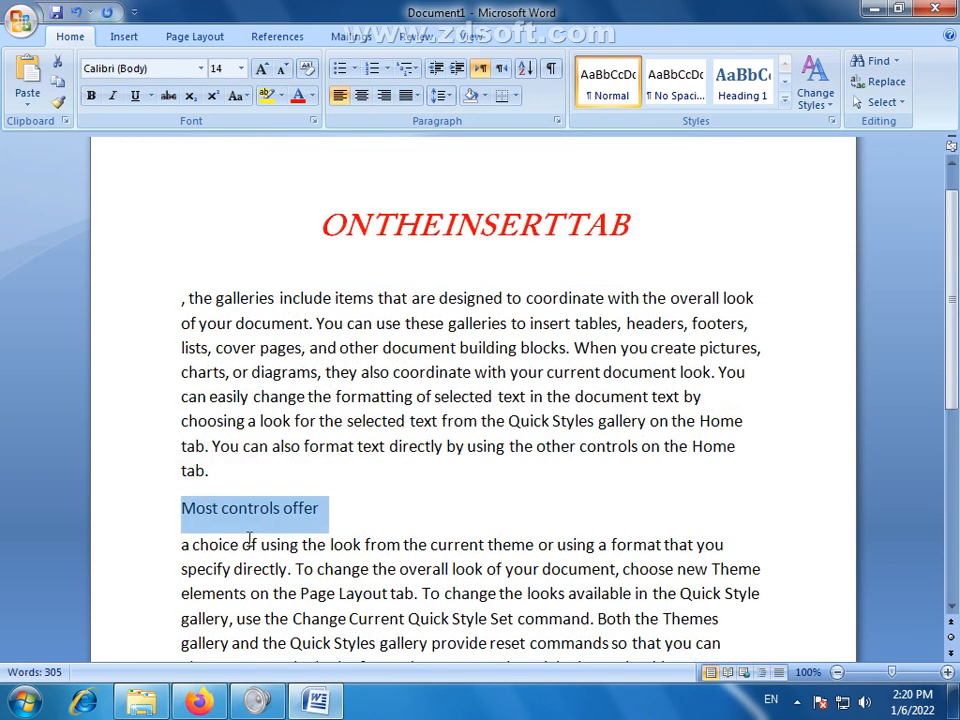
pyautogui.click(345, 510)
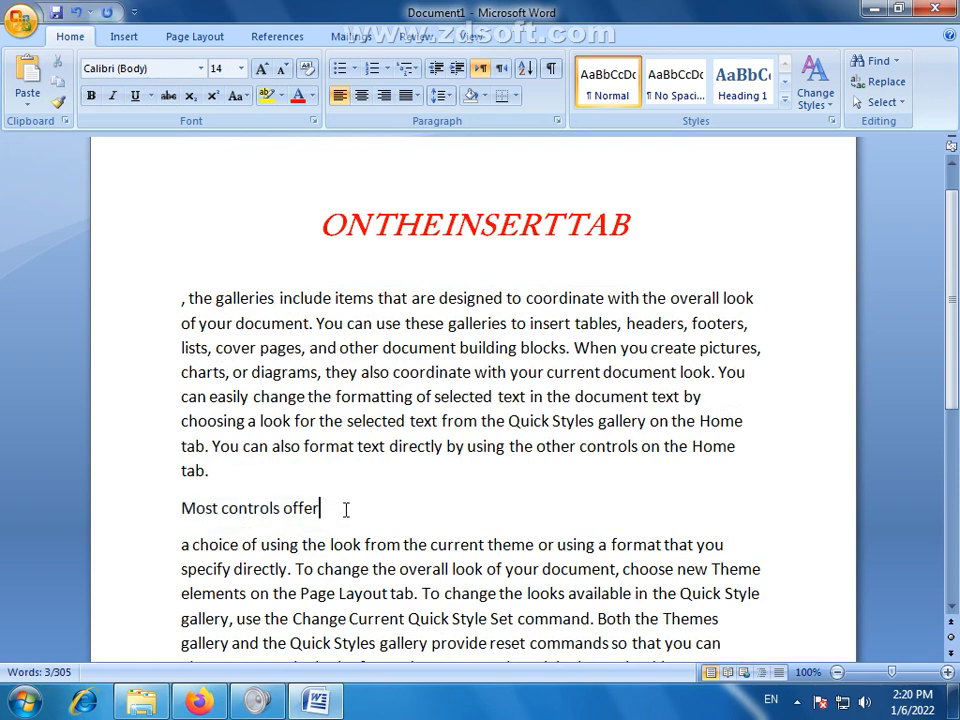
pyautogui.moveTo(345, 510); pyautogui.dragTo(189, 508)
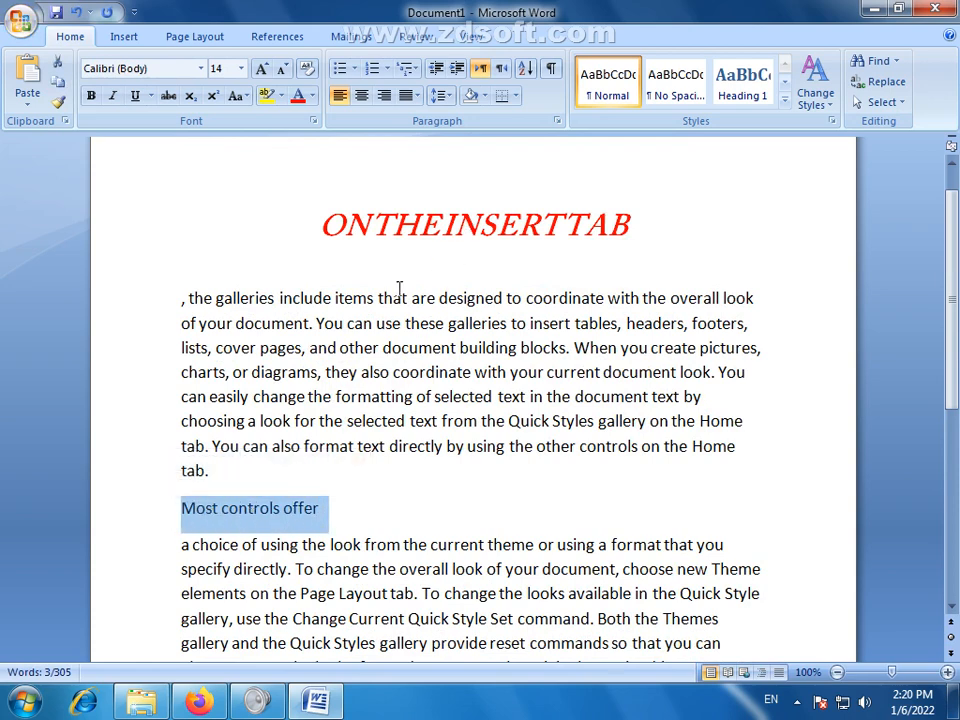
pyautogui.moveTo(330, 224); pyautogui.dragTo(615, 234)
pyautogui.click(529, 322)
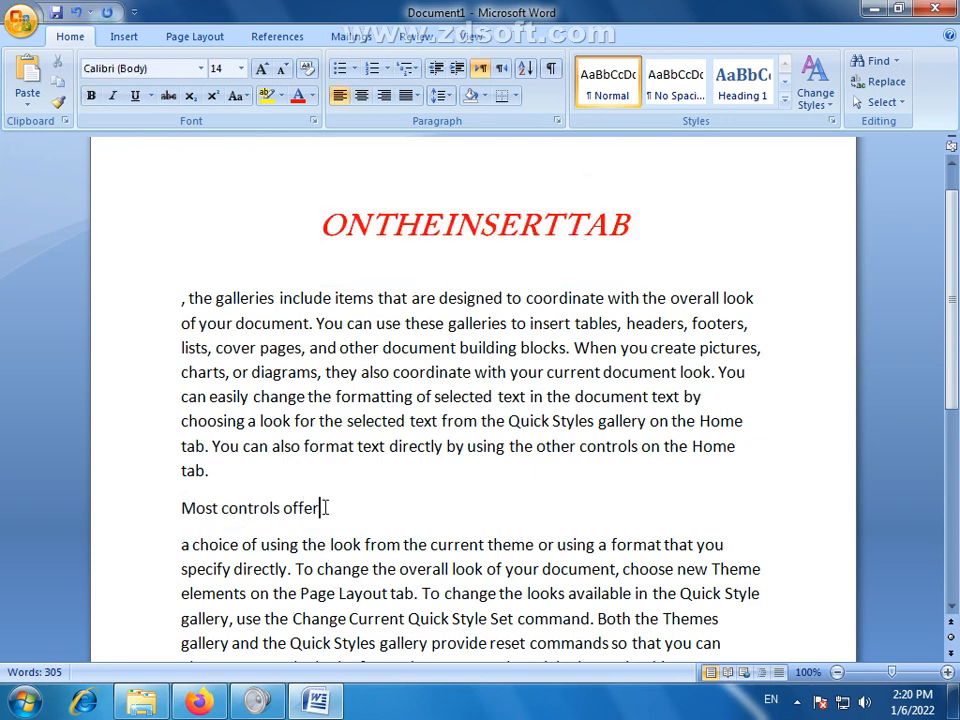
pyautogui.moveTo(321, 508); pyautogui.dragTo(187, 510)
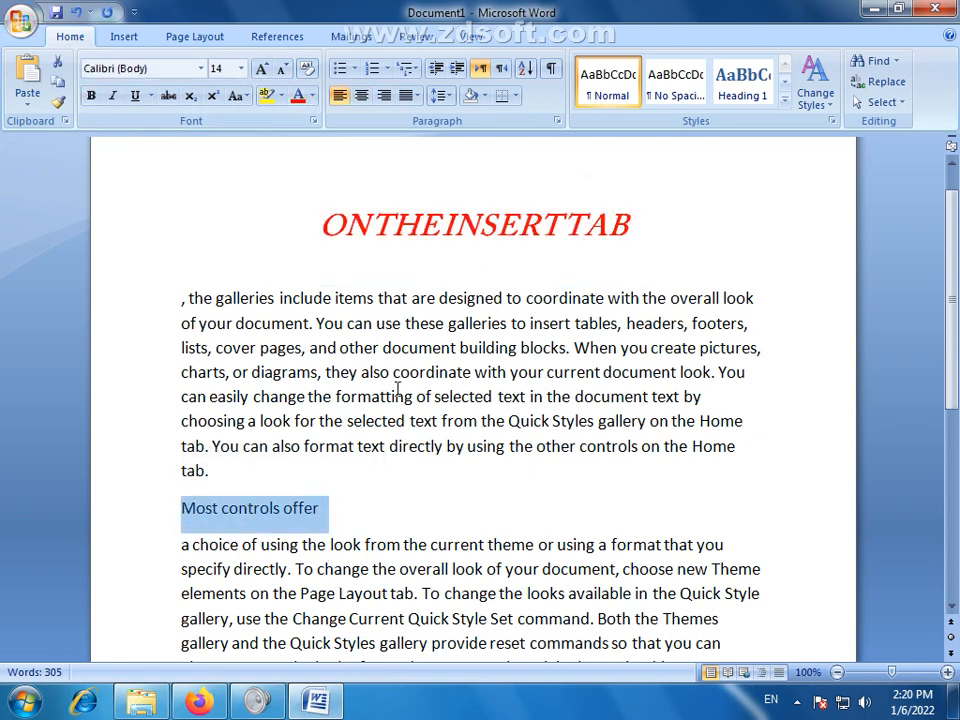
pyautogui.click(408, 544)
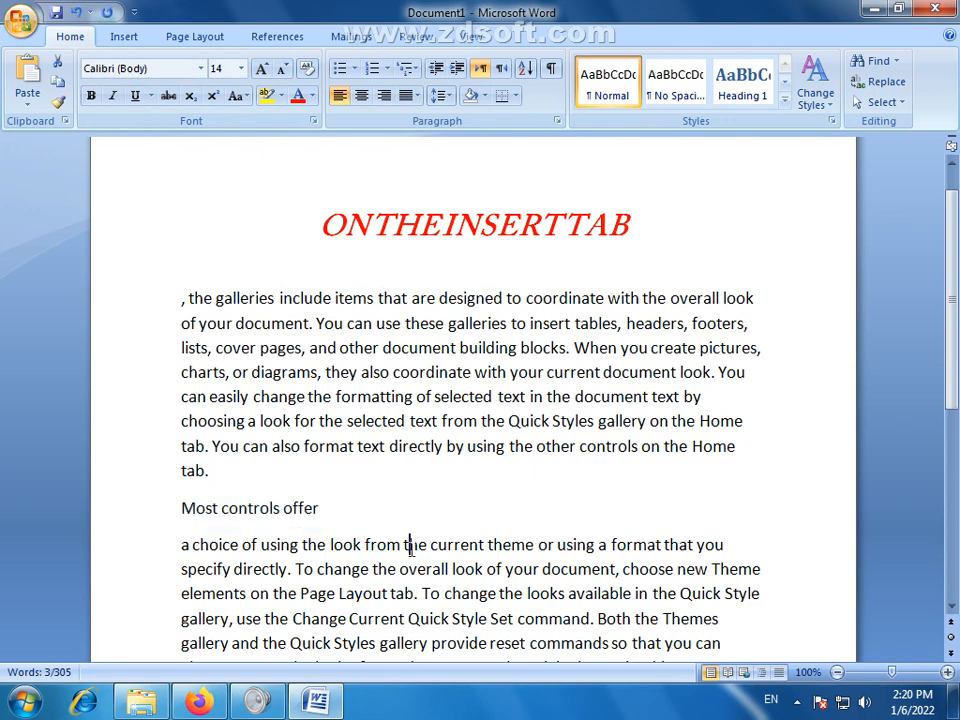
pyautogui.click(430, 221)
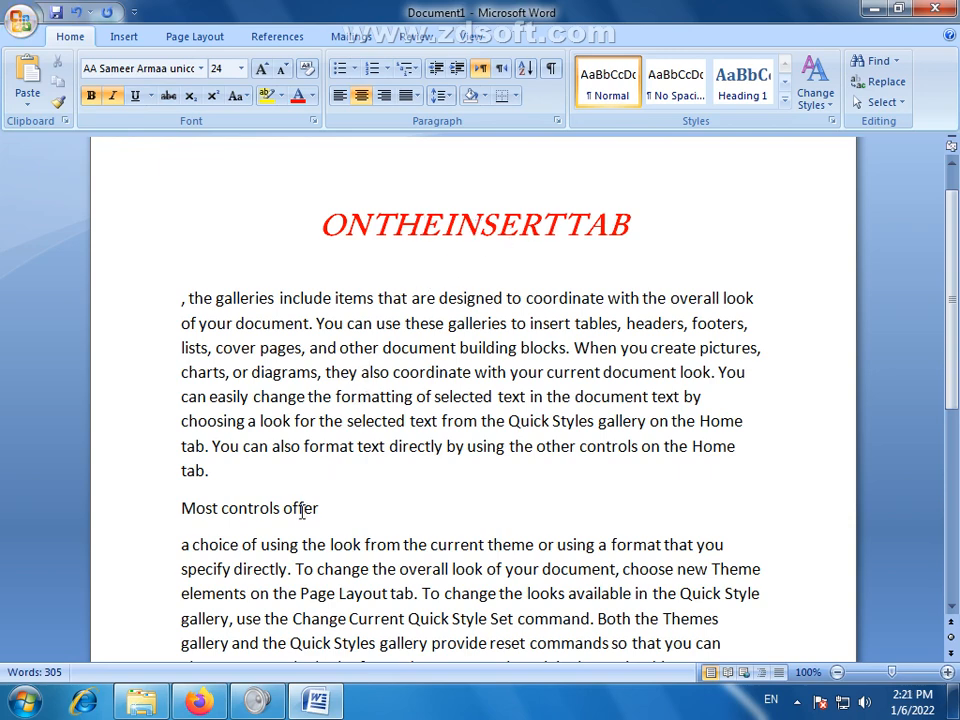
pyautogui.moveTo(184, 508); pyautogui.dragTo(326, 509)
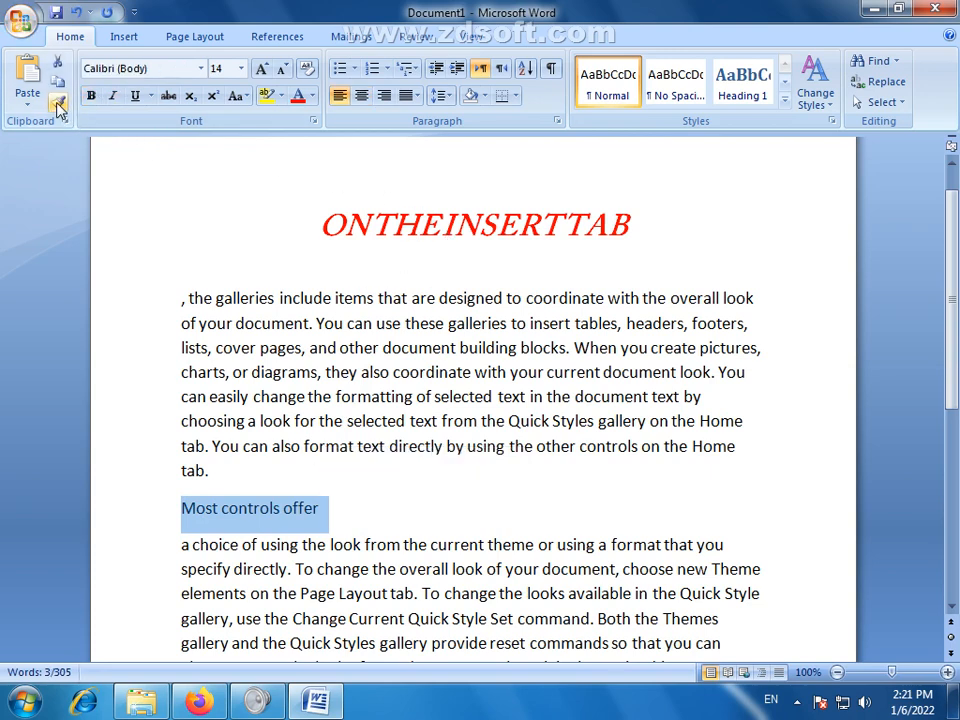
# Copy the formatting of the red "ONTHEINSERTTAB" heading onto the "Most controls offer" subheading with Format Painter.
pyautogui.click(400, 212)
pyautogui.moveTo(628, 224); pyautogui.dragTo(339, 236)
pyautogui.click(341, 233)
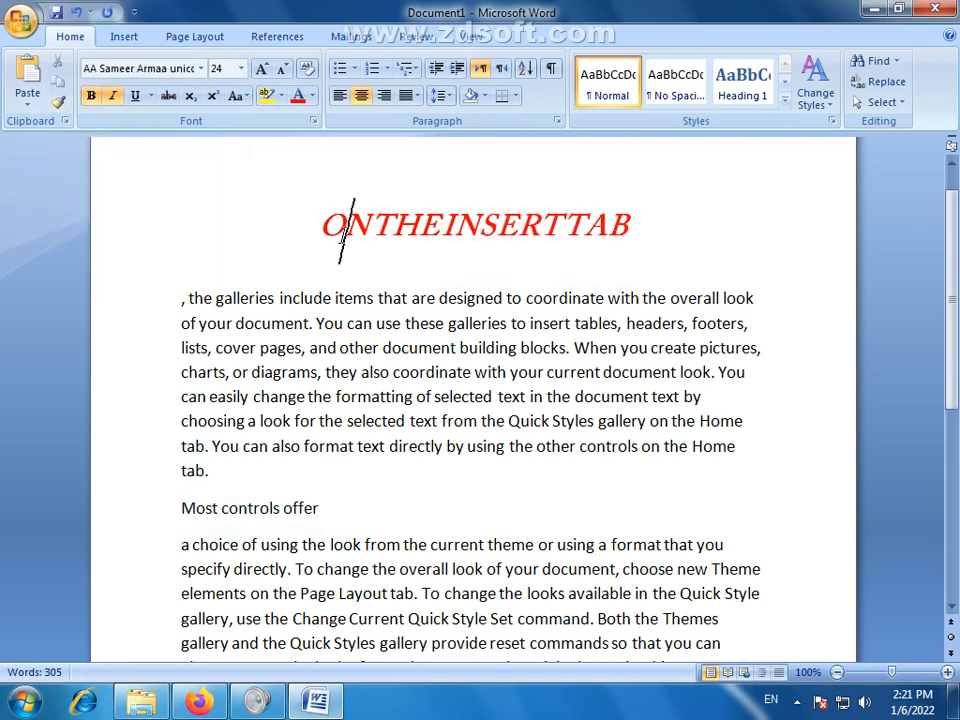
pyautogui.tripleClick(345, 230)
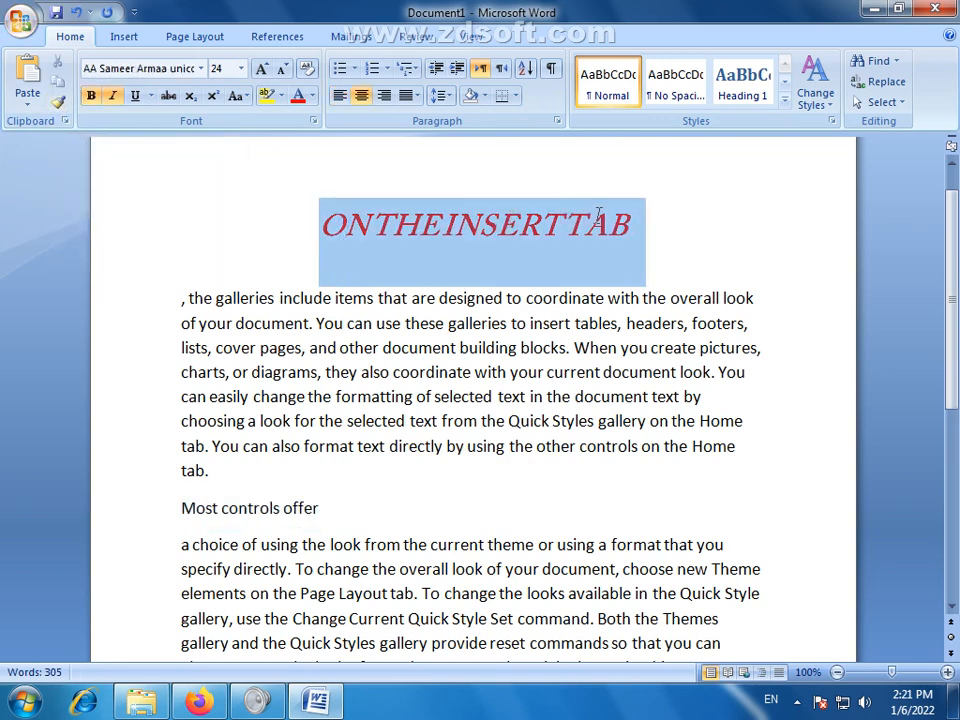
pyautogui.click(59, 104)
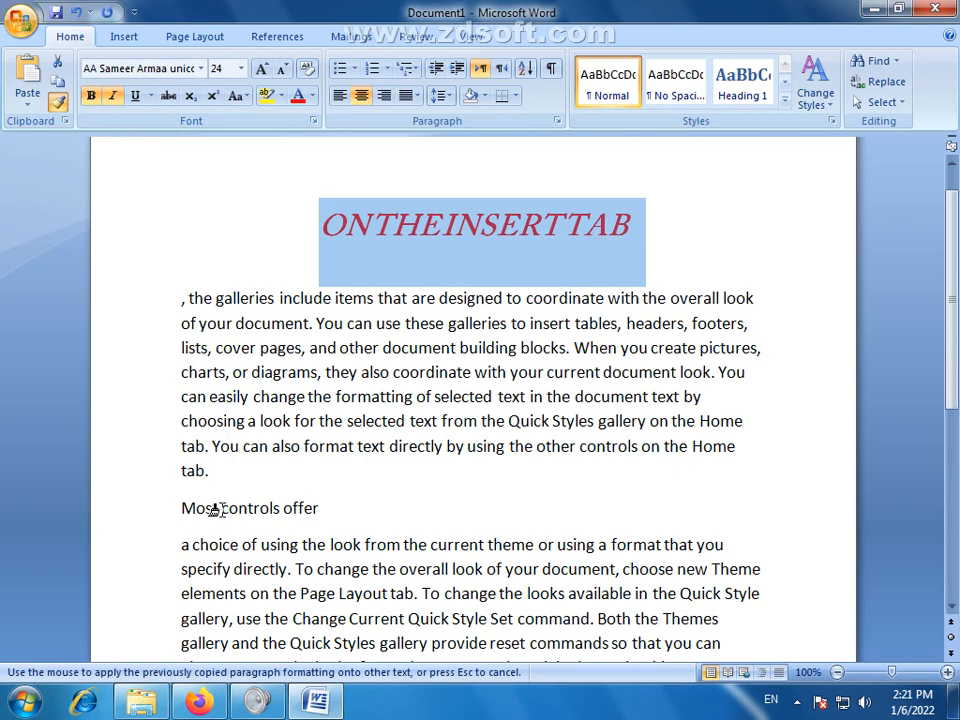
pyautogui.moveTo(171, 508); pyautogui.dragTo(308, 510)
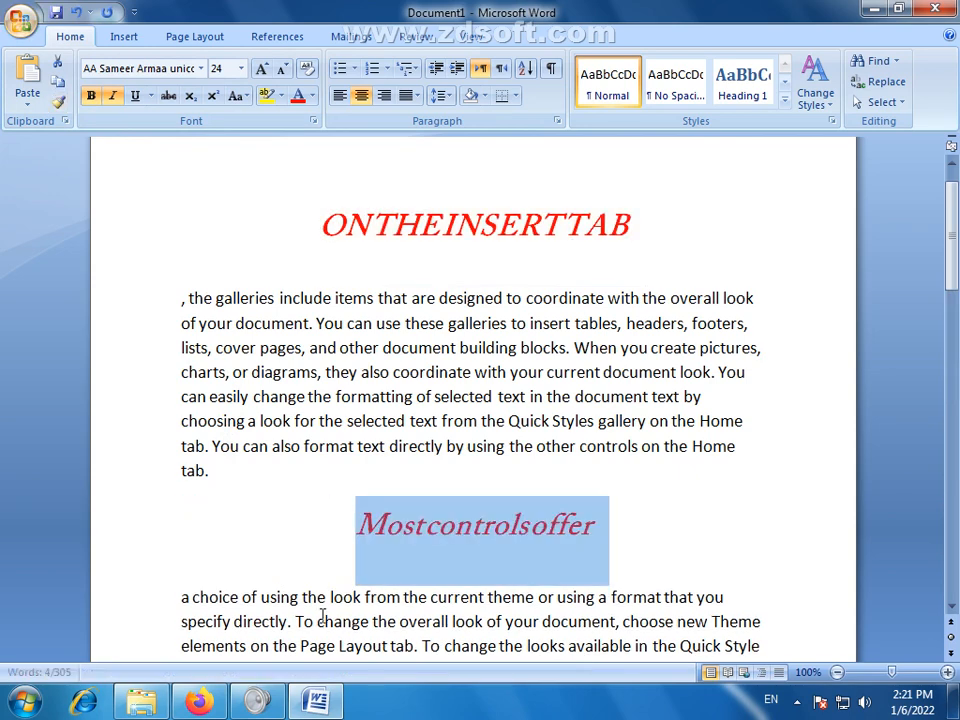
pyautogui.click(447, 567)
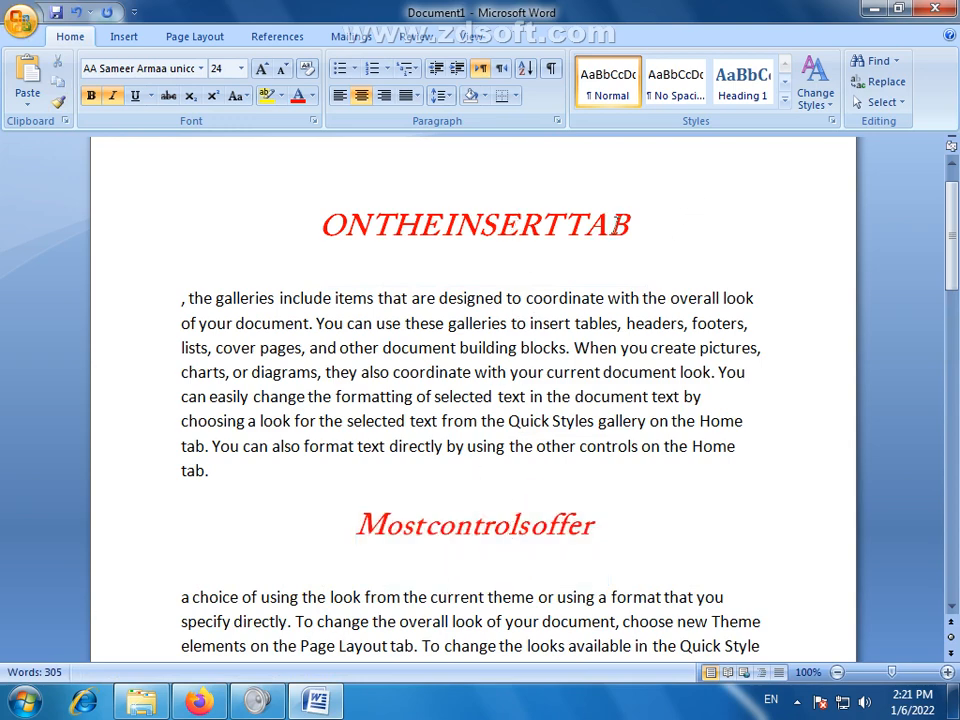
# Change the first heading's text to Sentence case.
pyautogui.moveTo(619, 236); pyautogui.dragTo(332, 242)
pyautogui.click(248, 96)
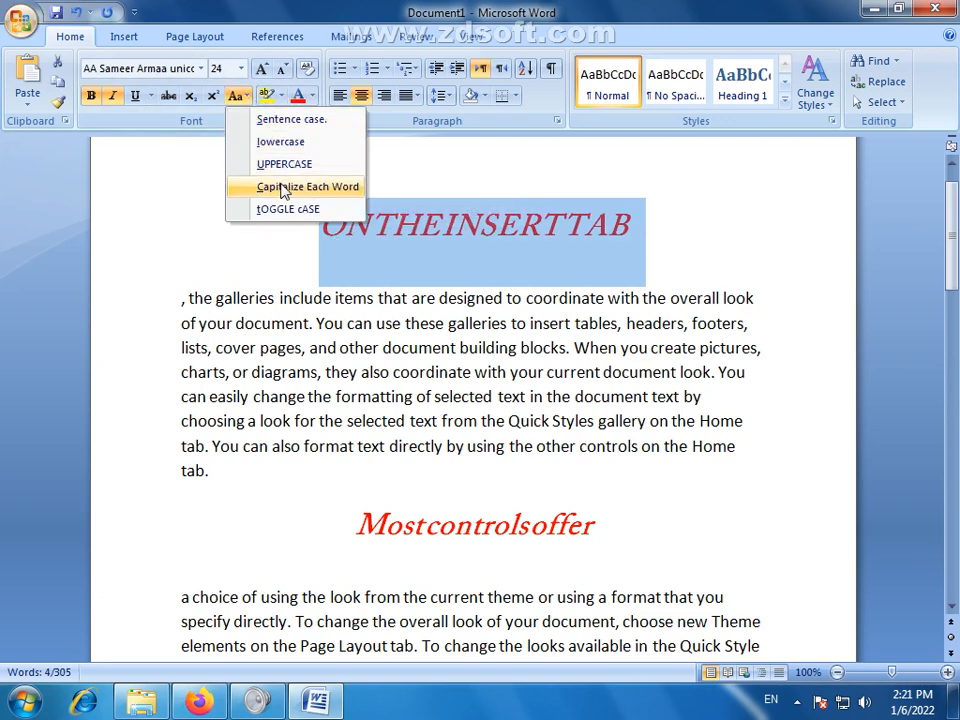
pyautogui.click(300, 119)
pyautogui.click(508, 275)
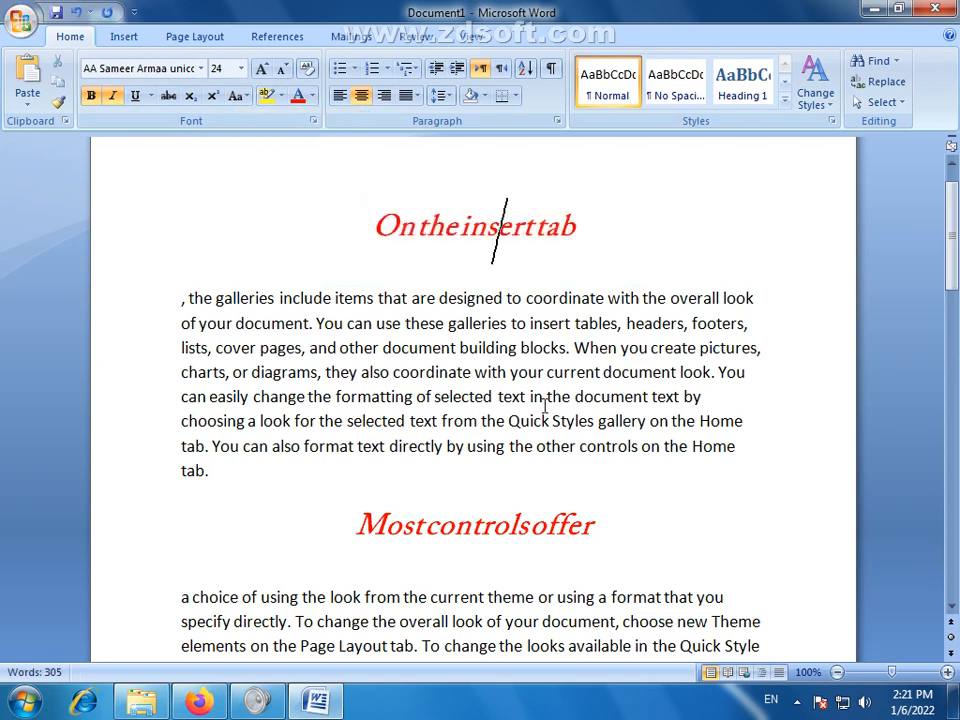
pyautogui.scroll(-5, 545, 405)
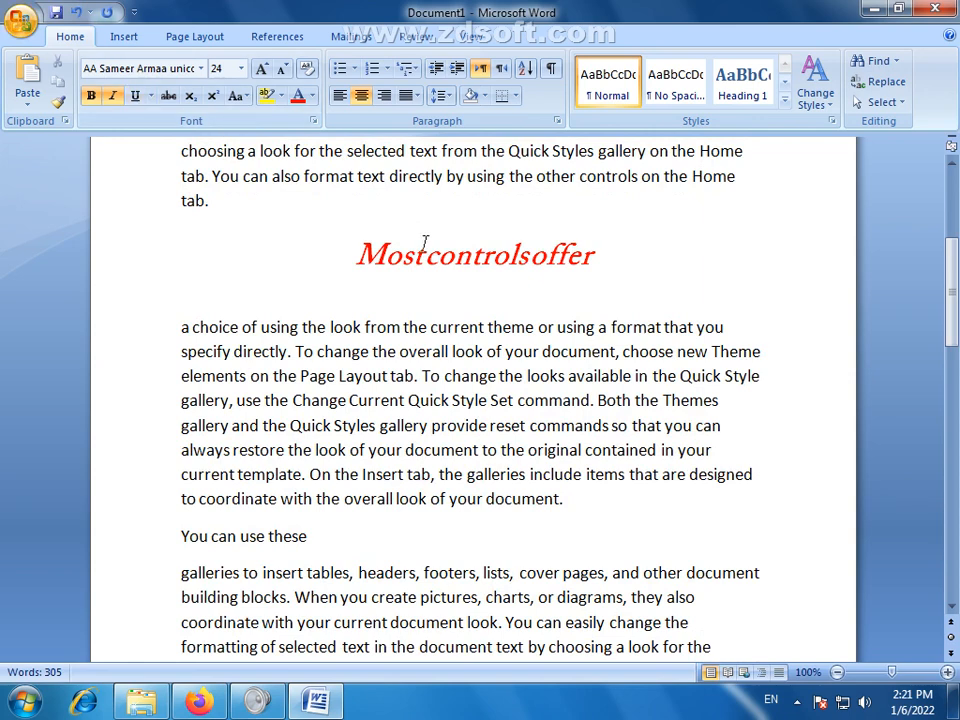
pyautogui.click(443, 259)
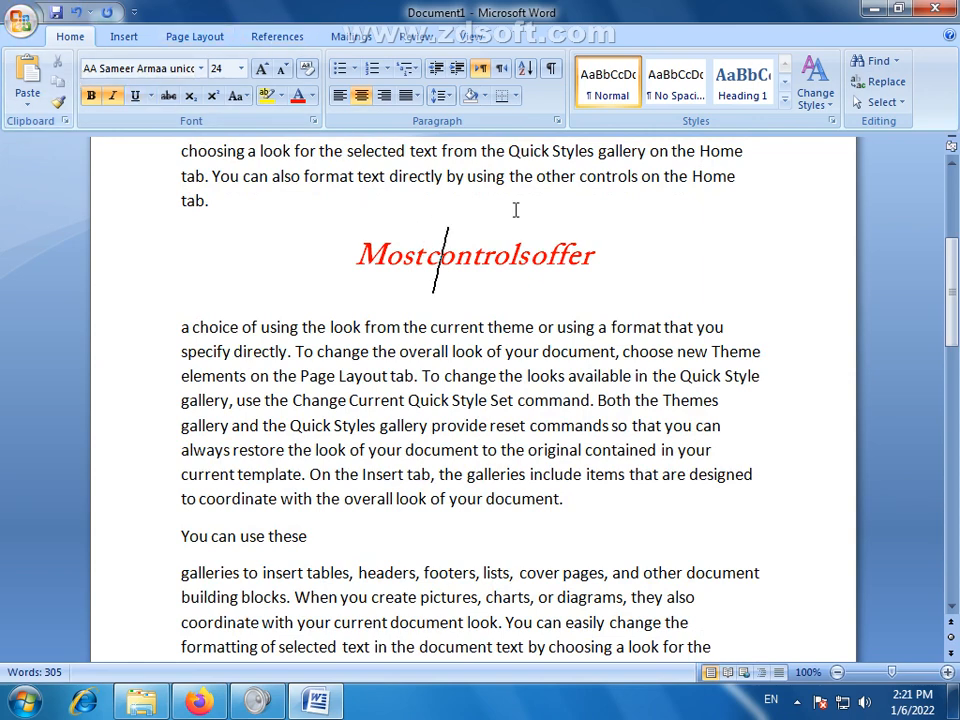
pyautogui.scroll(3, 515, 210)
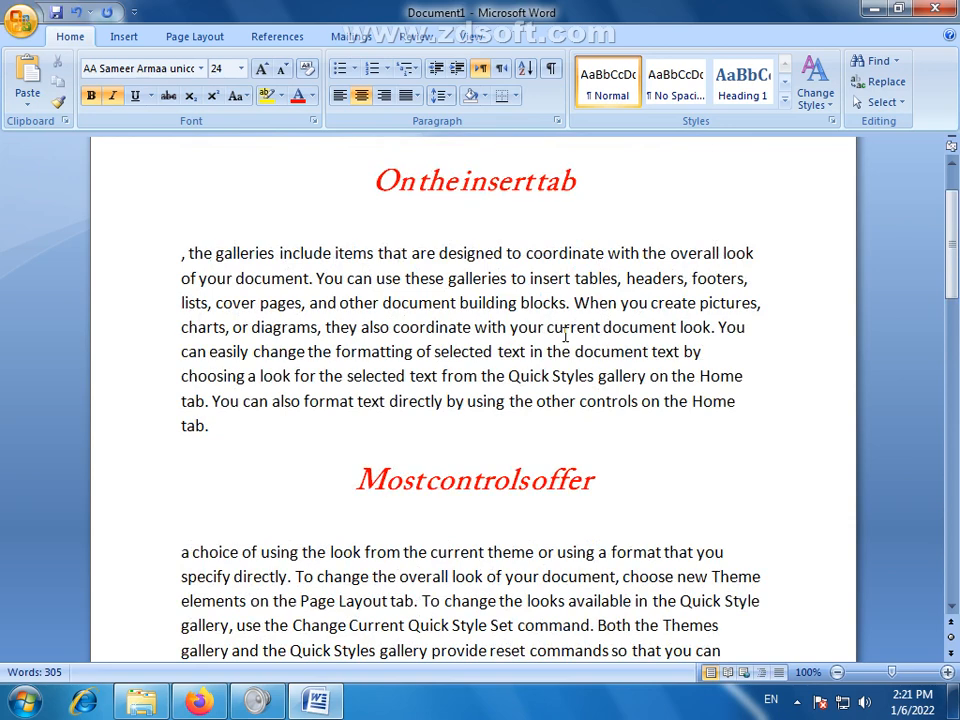
pyautogui.scroll(-1, 564, 339)
pyautogui.moveTo(955, 248); pyautogui.dragTo(846, 212)
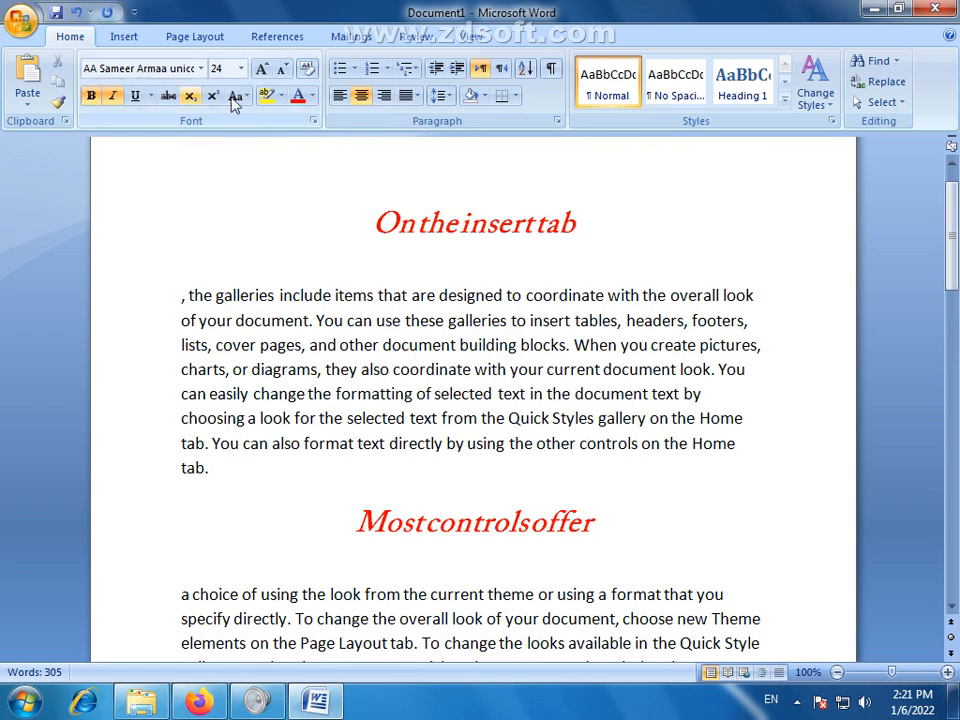
pyautogui.click(461, 222)
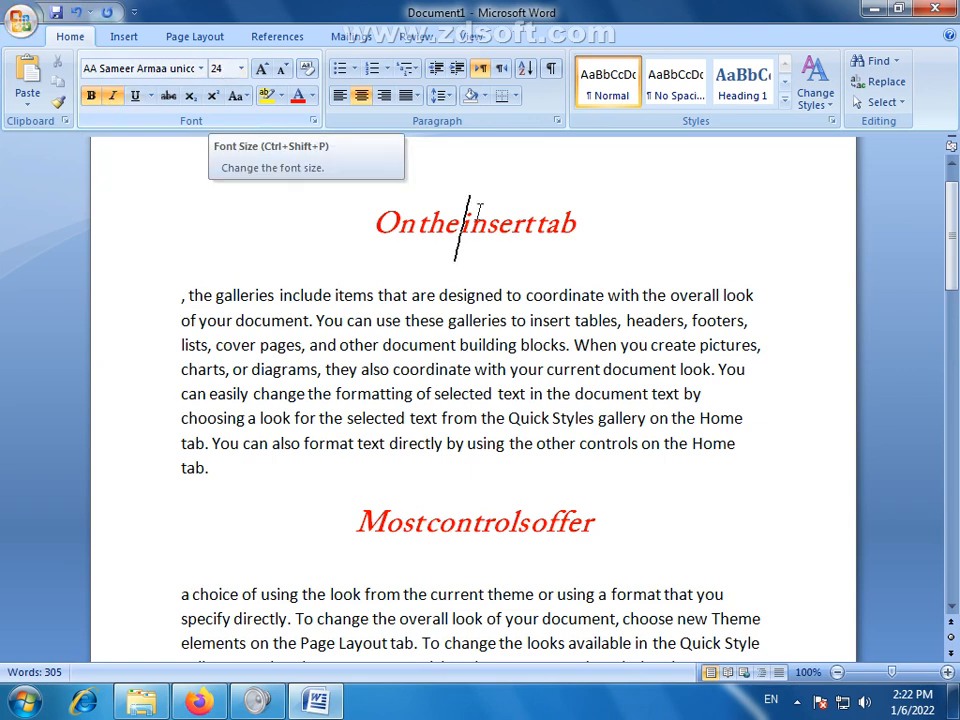
pyautogui.click(393, 294)
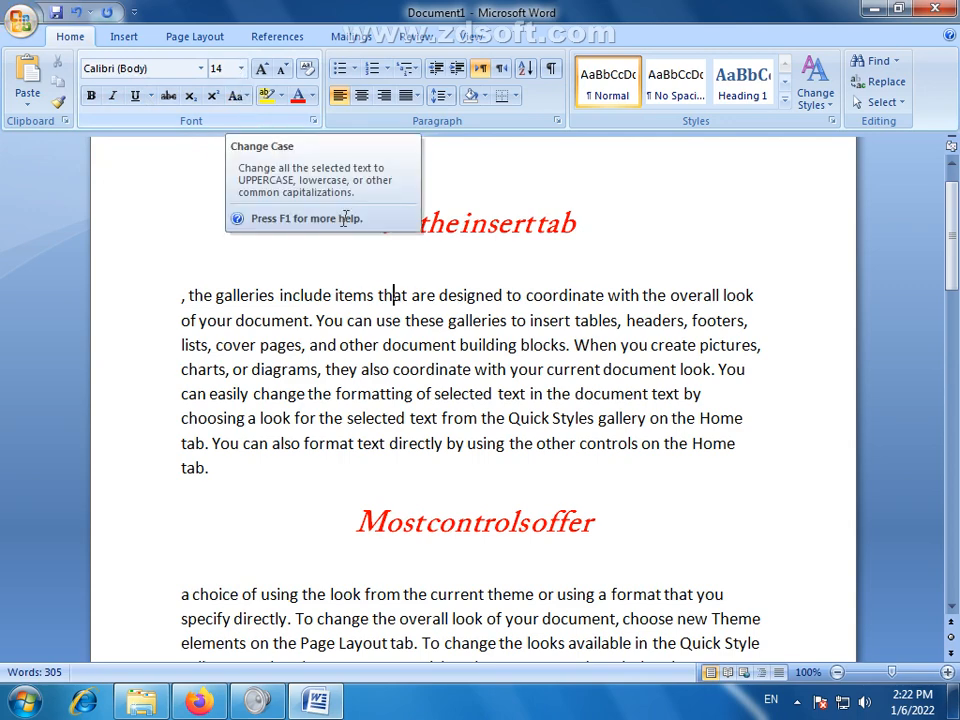
# Increase the font size to 36 pt on the empty line below the document's last paragraph.
pyautogui.scroll(-1, 371, 270)
pyautogui.scroll(-3, 371, 270)
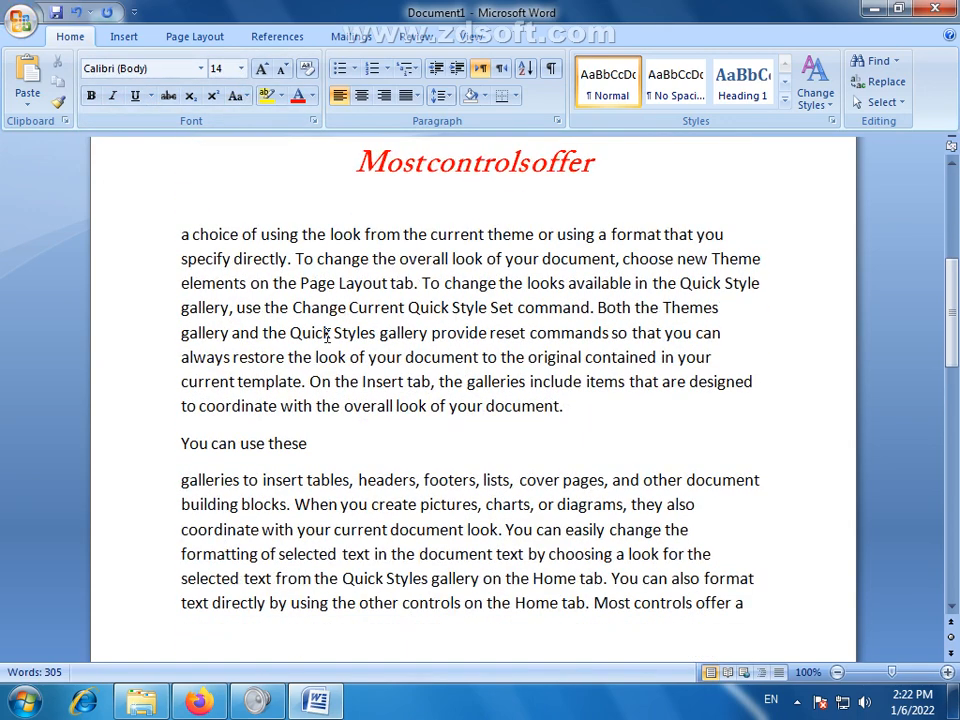
pyautogui.scroll(-3, 670, 425)
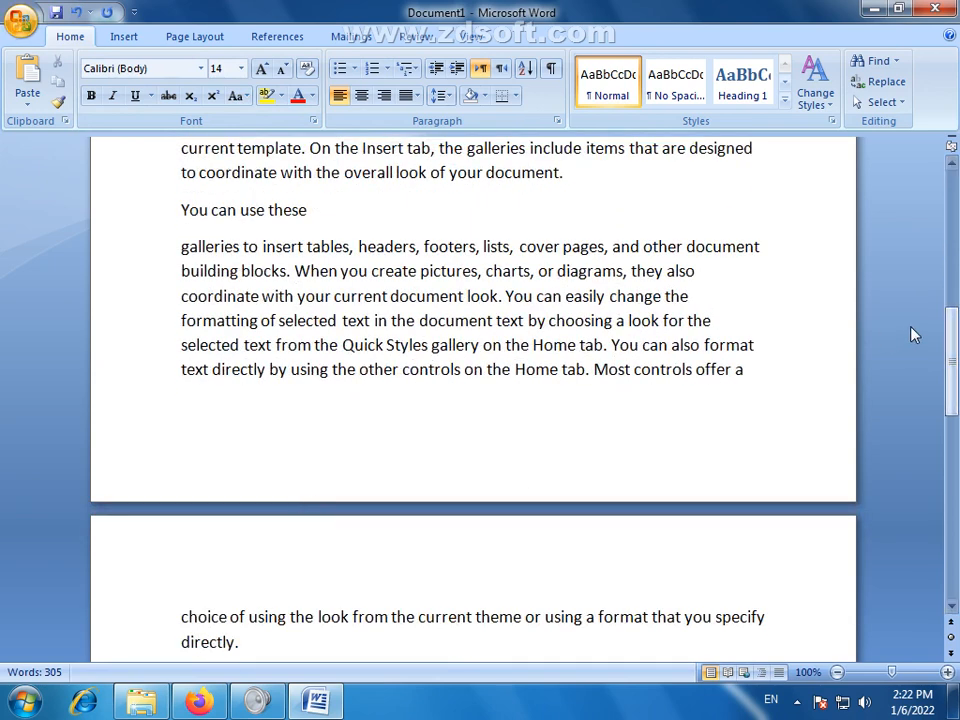
pyautogui.scroll(-3, 259, 326)
pyautogui.click(180, 325)
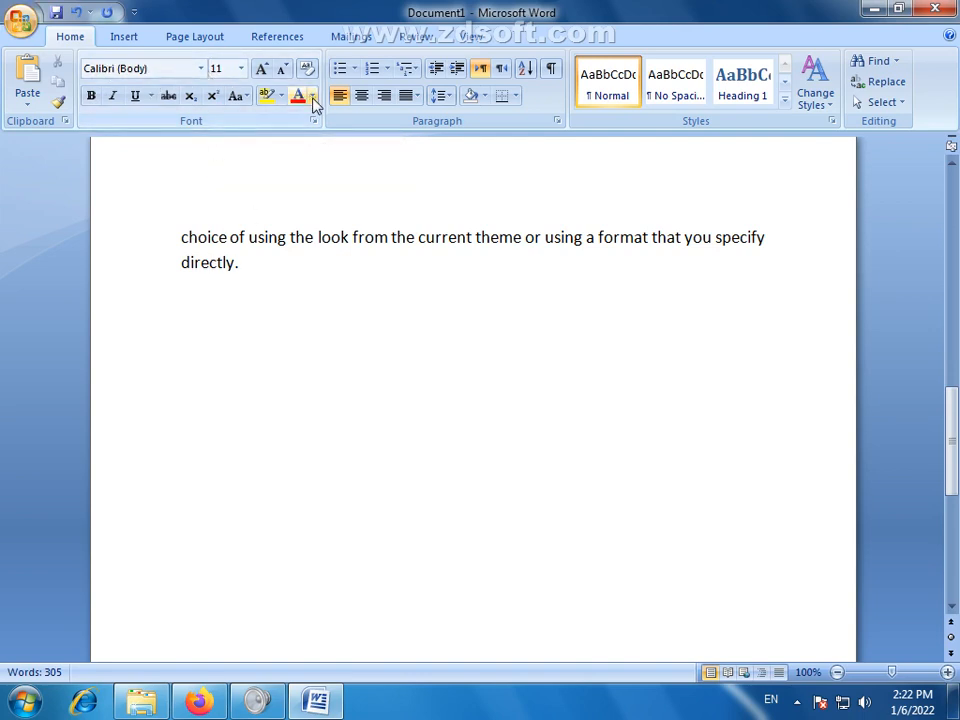
pyautogui.click(262, 69)
pyautogui.click(262, 69)
pyautogui.click(263, 70)
pyautogui.click(263, 70)
pyautogui.click(263, 70)
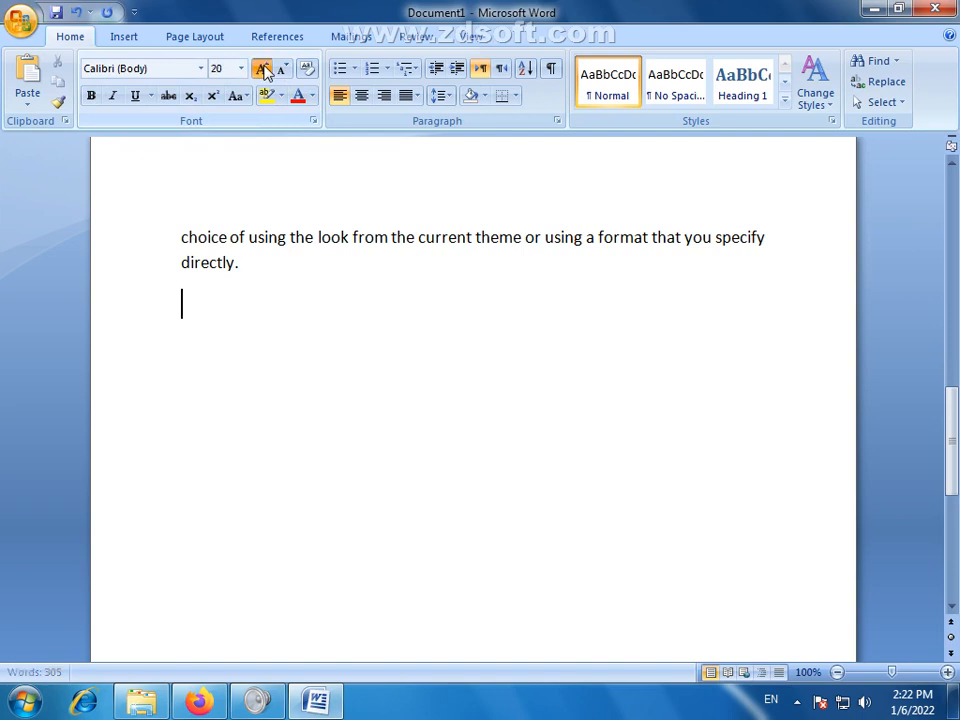
pyautogui.click(263, 70)
pyautogui.click(263, 70)
pyautogui.click(263, 70)
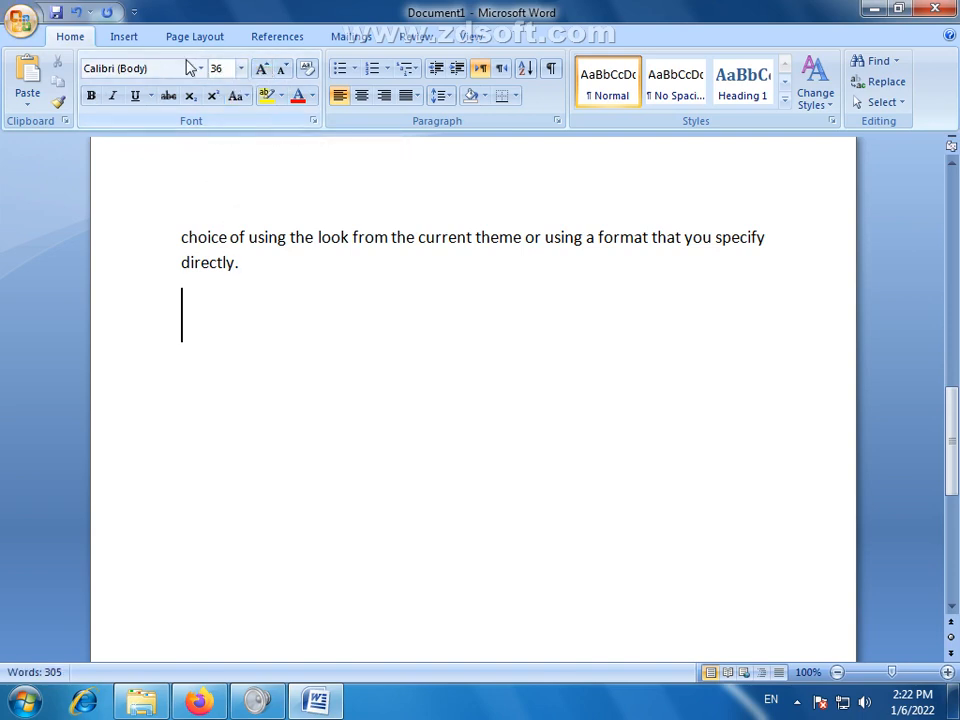
# Set the empty line's font to AA Sameer Asmaak in bold.
pyautogui.click(200, 69)
pyautogui.scroll(-2, 171, 375)
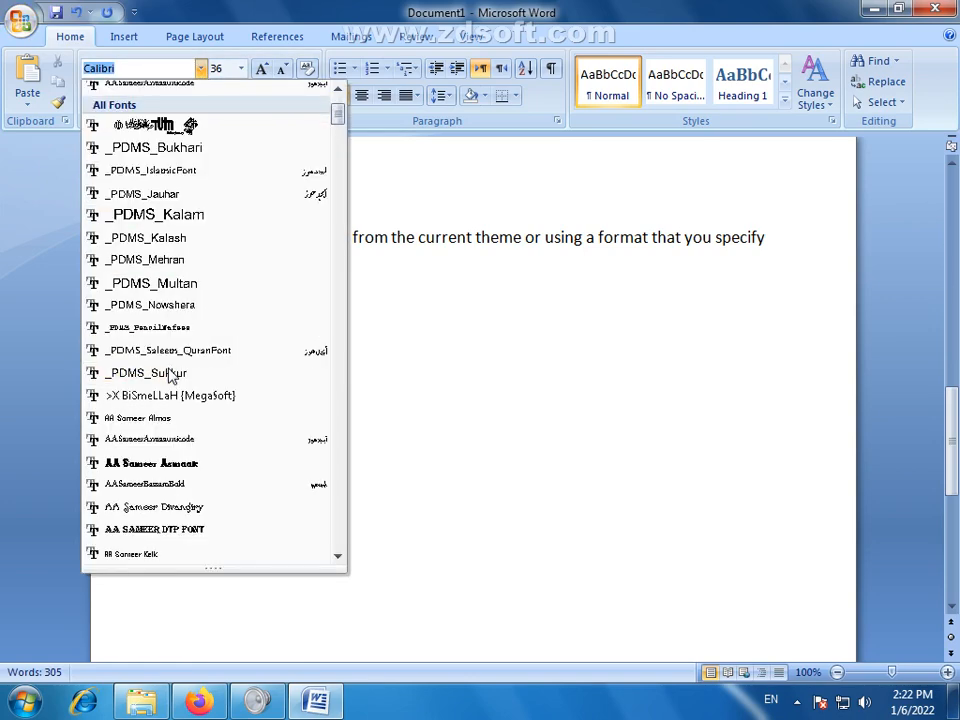
pyautogui.click(177, 464)
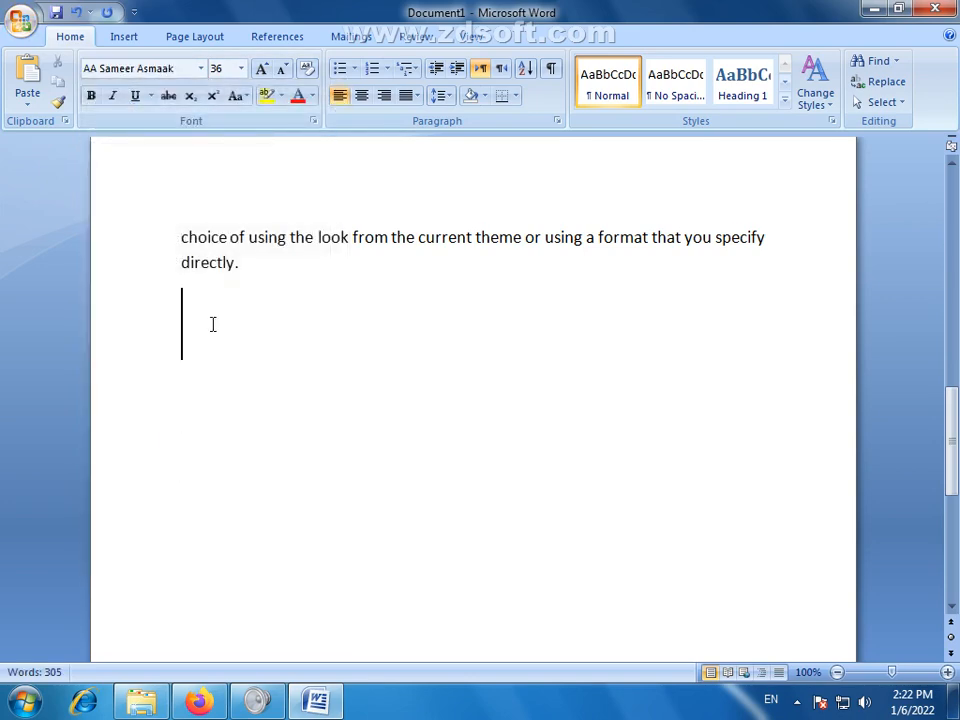
pyautogui.click(90, 95)
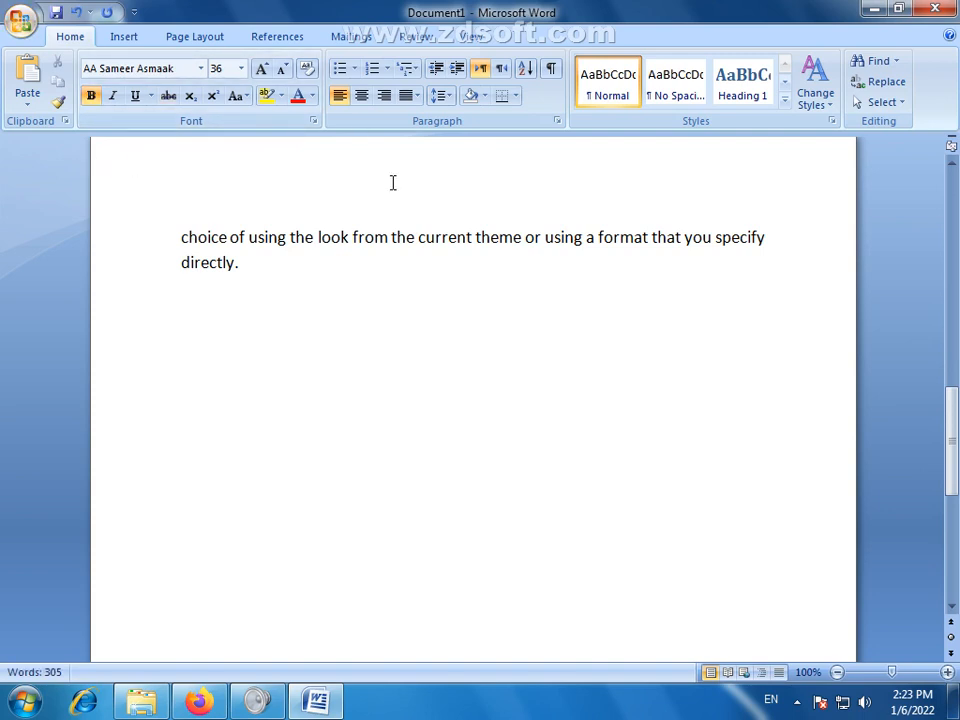
# Copy the empty line's formatting onto "other controls on the Home tab" in the last paragraph with Format Painter.
pyautogui.moveTo(957, 460); pyautogui.dragTo(958, 424)
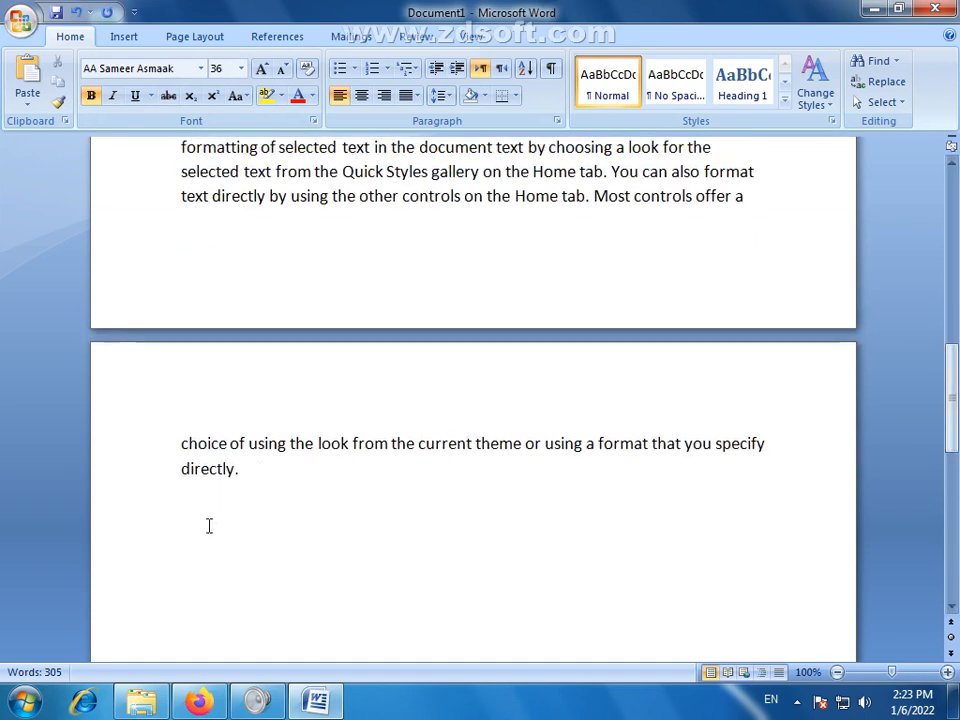
pyautogui.click(58, 104)
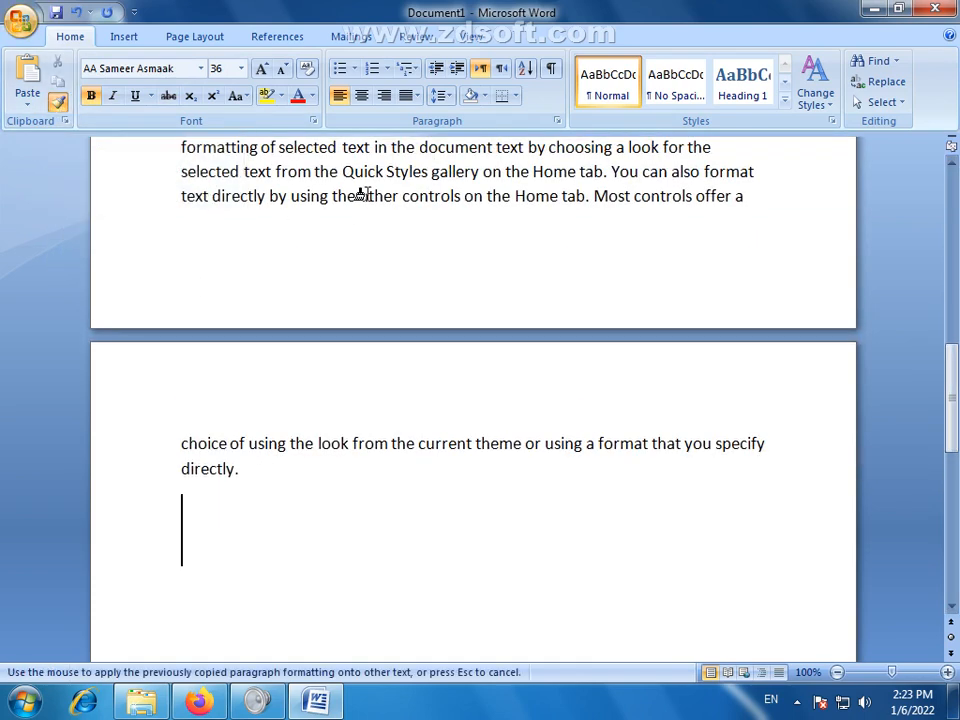
pyautogui.moveTo(358, 195); pyautogui.dragTo(586, 200)
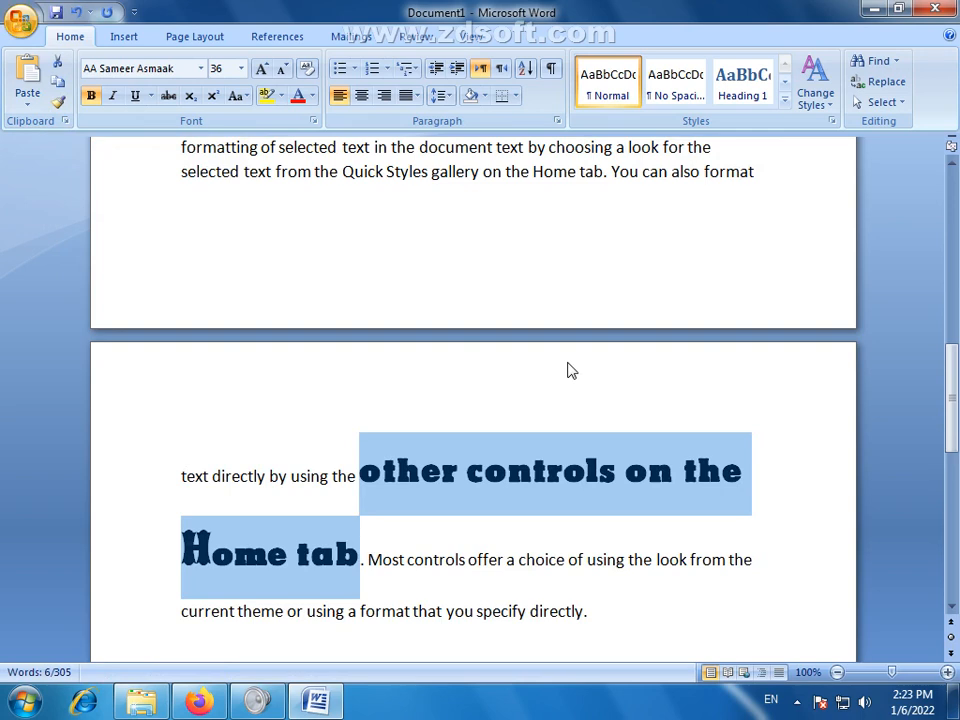
pyautogui.scroll(-5, 567, 371)
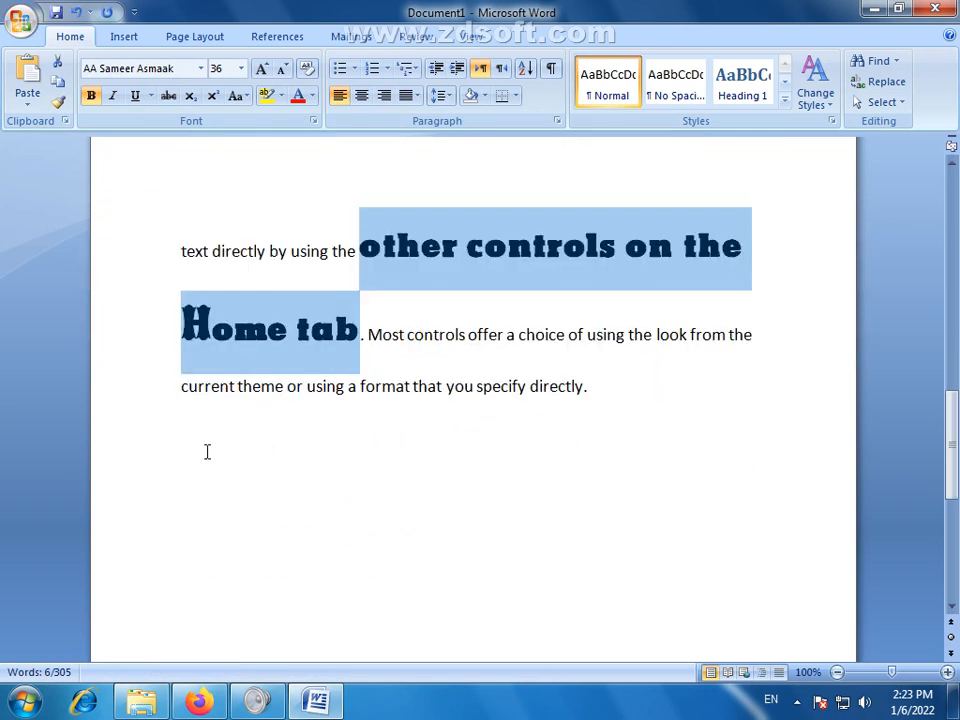
pyautogui.click(470, 268)
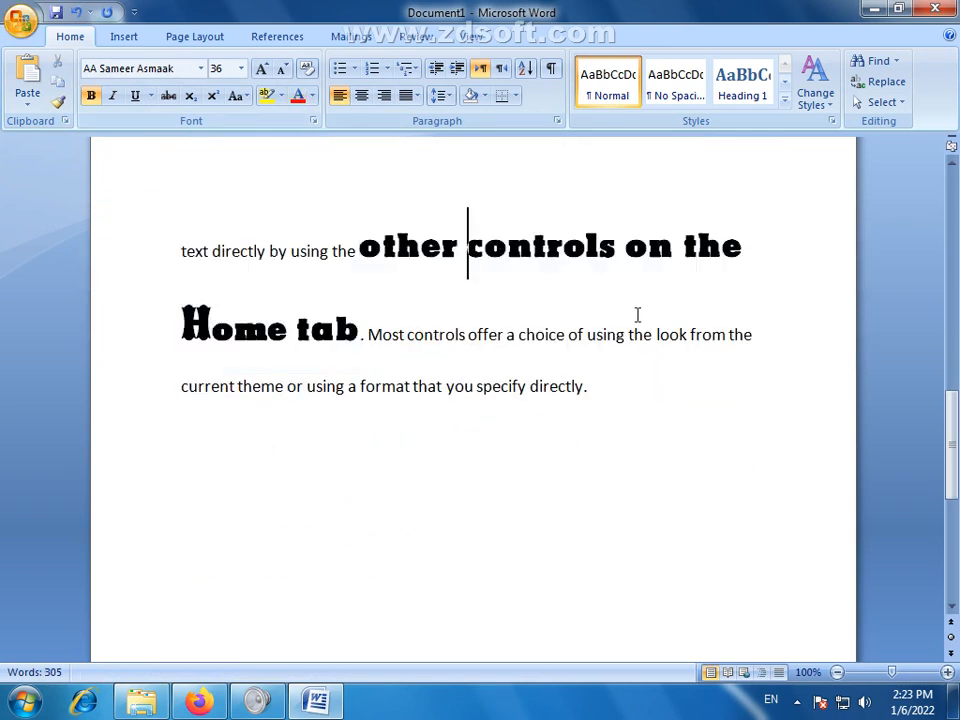
# Color the enlarged text "other controls on the Home tab" light blue.
pyautogui.moveTo(388, 245); pyautogui.dragTo(369, 321)
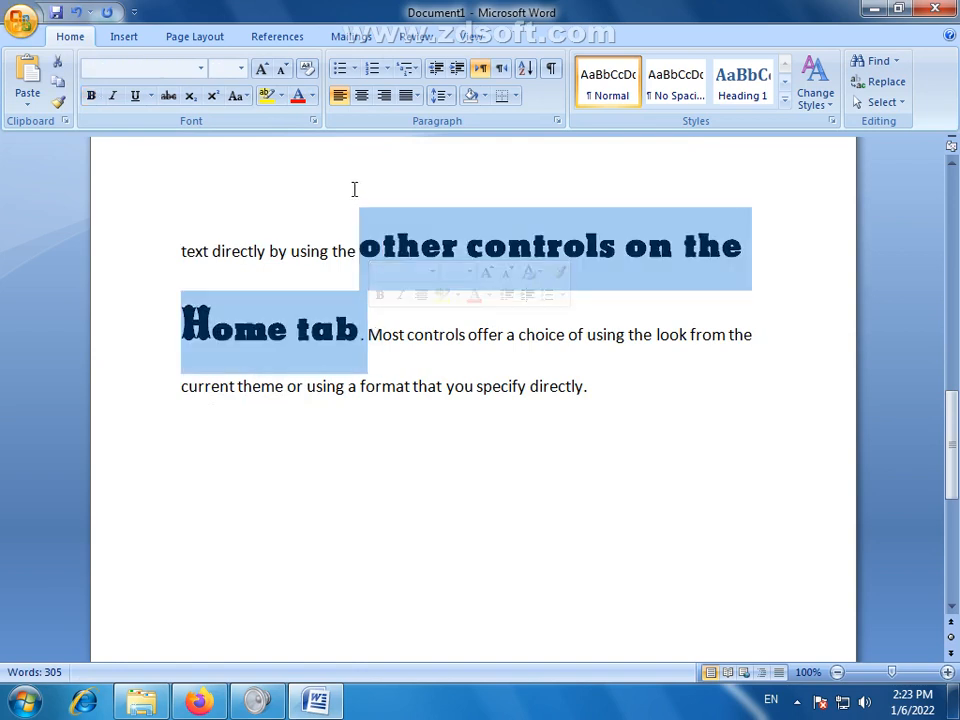
pyautogui.click(313, 95)
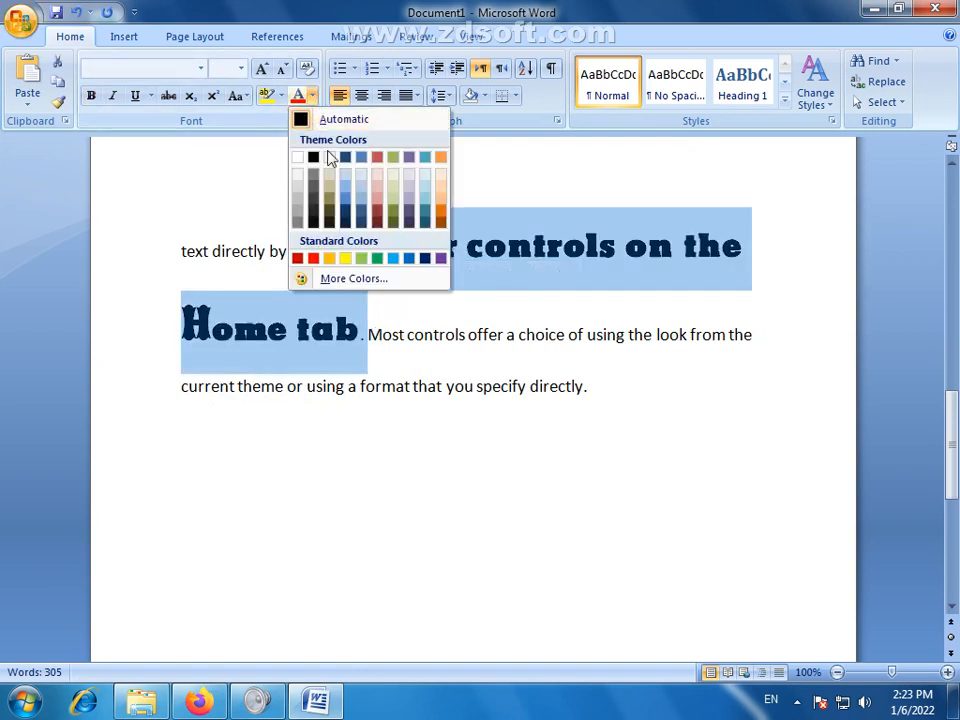
pyautogui.click(395, 260)
pyautogui.click(366, 485)
pyautogui.click(524, 277)
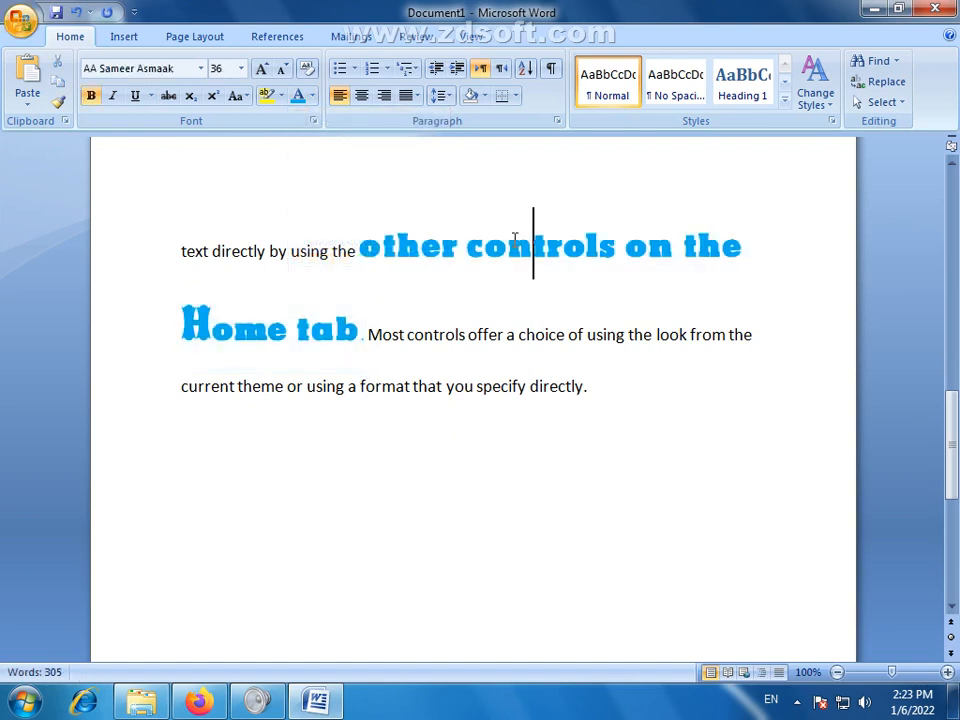
pyautogui.click(197, 459)
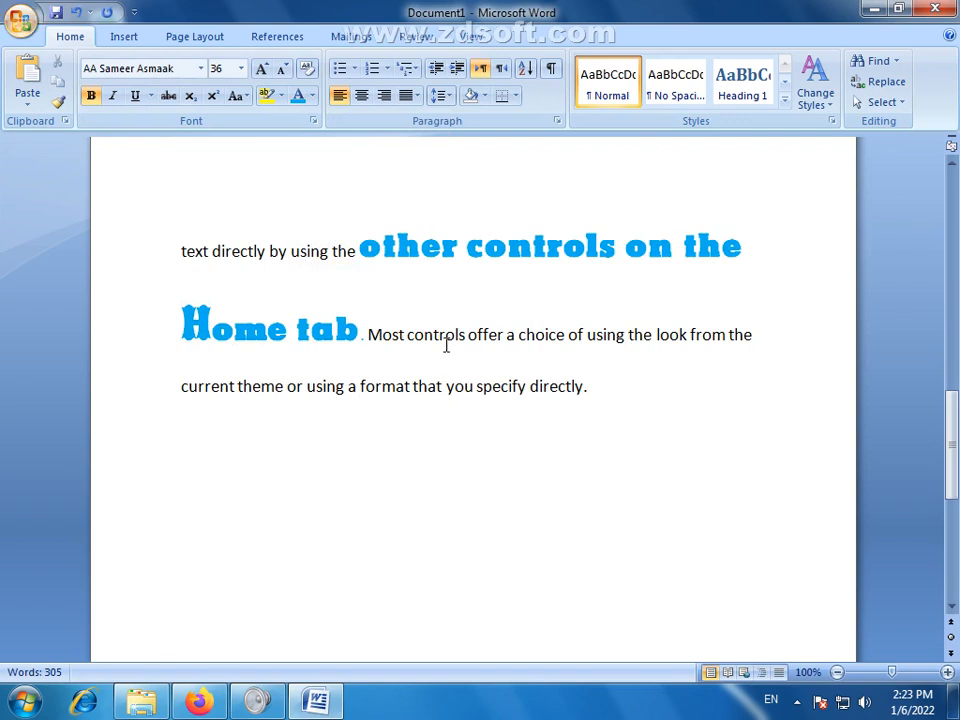
pyautogui.click(483, 335)
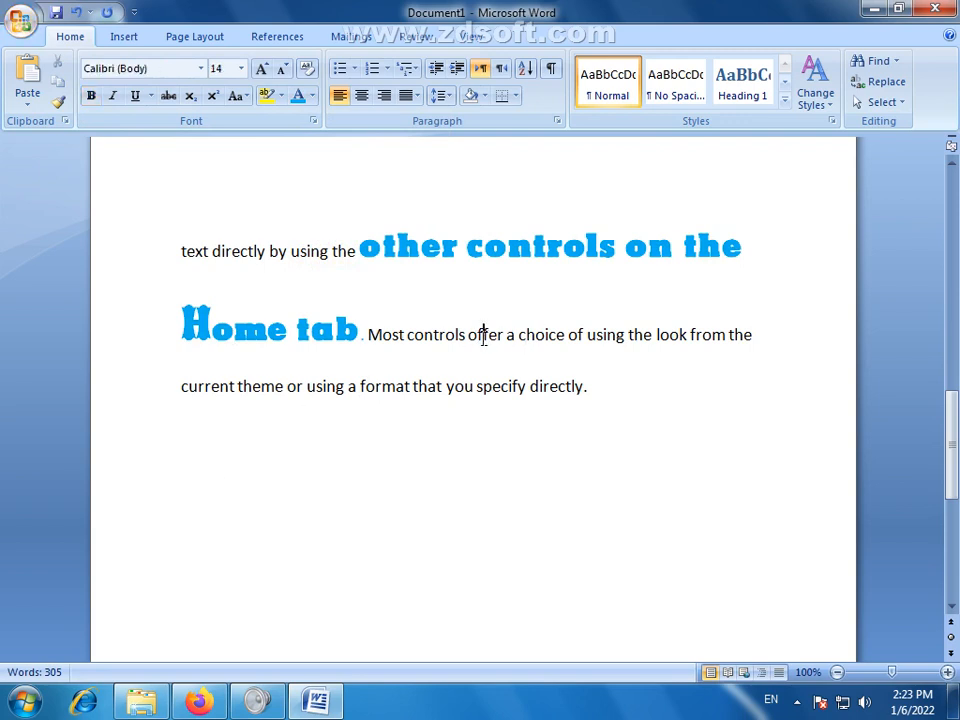
# Copy the formatting of "other controls on the Home tab" onto "you specify directly" in the last paragraph with Format Painter.
pyautogui.click(545, 250)
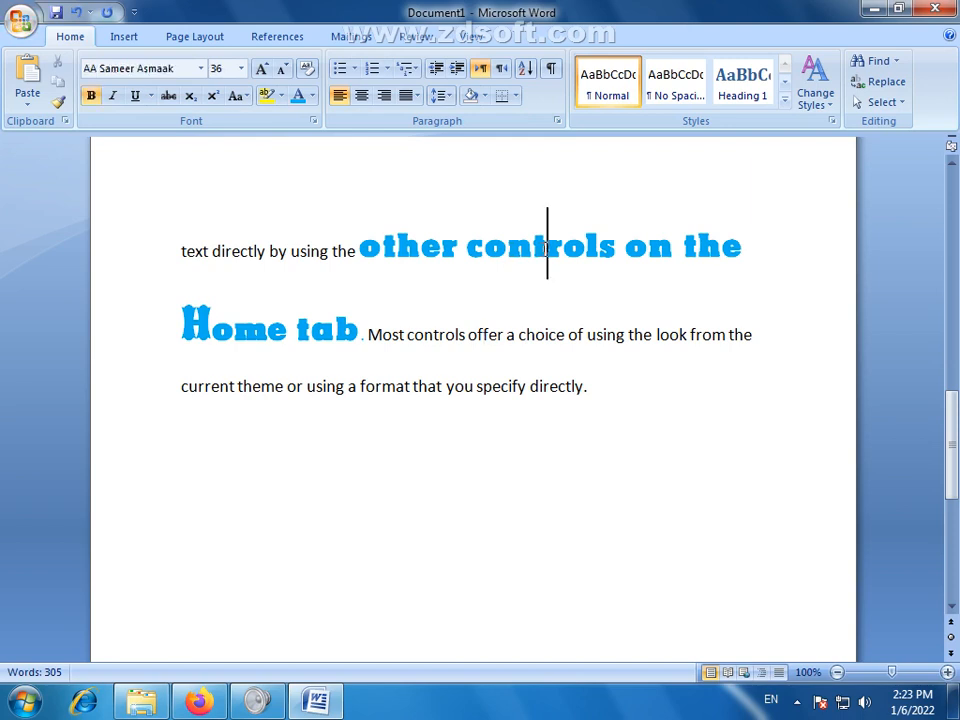
pyautogui.scroll(3, 534, 279)
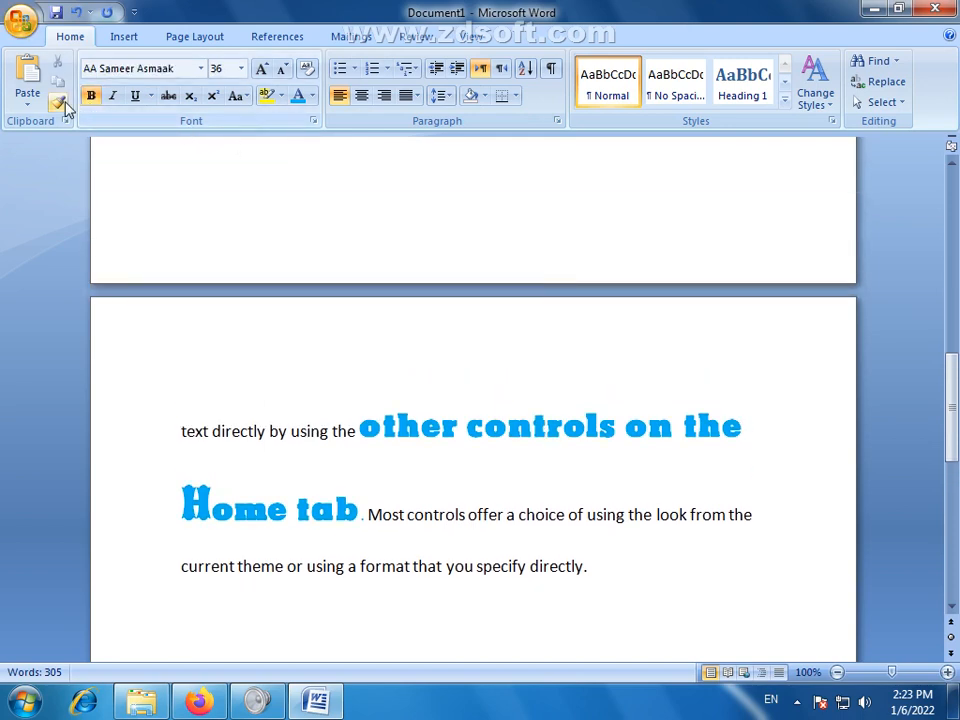
pyautogui.click(58, 101)
pyautogui.moveTo(445, 566); pyautogui.dragTo(553, 574)
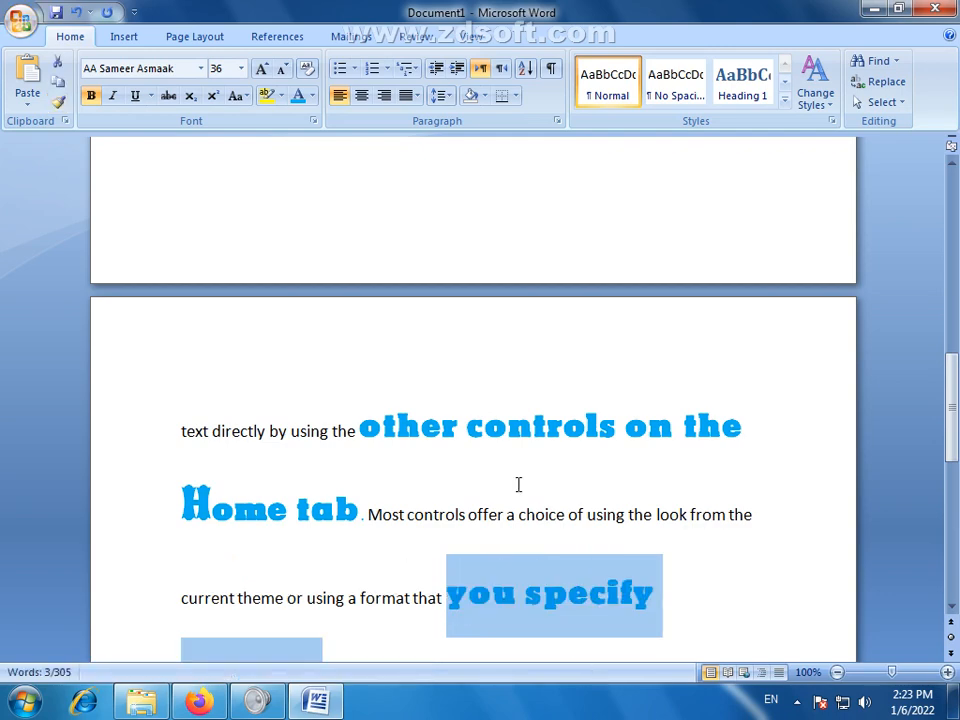
pyautogui.click(472, 411)
# Replace the comma after "charts, or diagrams" in the first body paragraph with a paragraph break.
pyautogui.scroll(3, 476, 439)
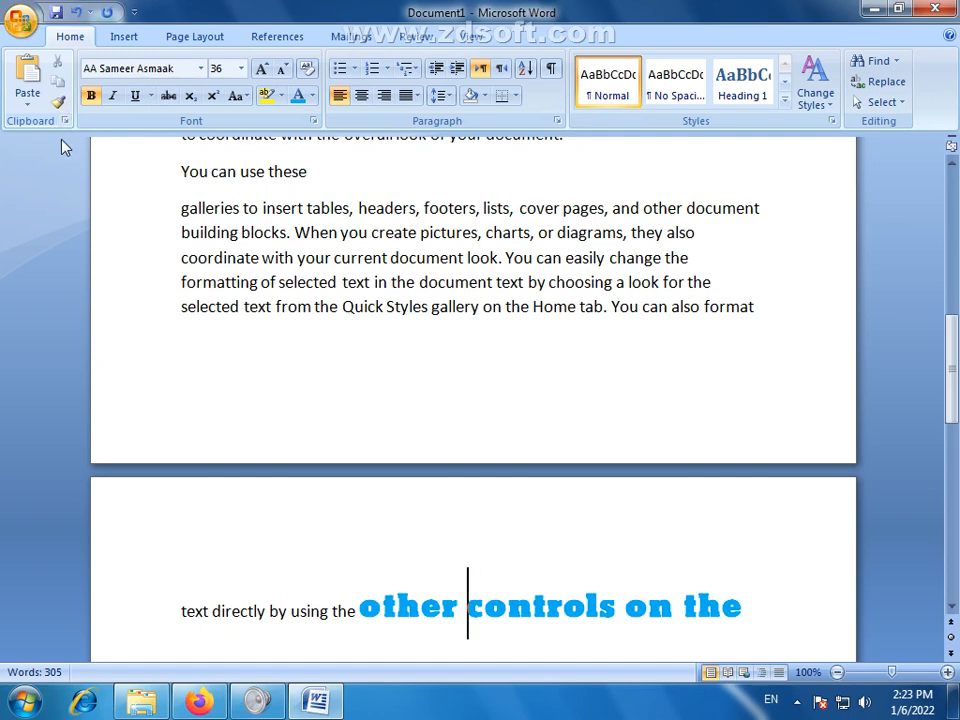
pyautogui.scroll(8, 62, 150)
pyautogui.scroll(3, 62, 157)
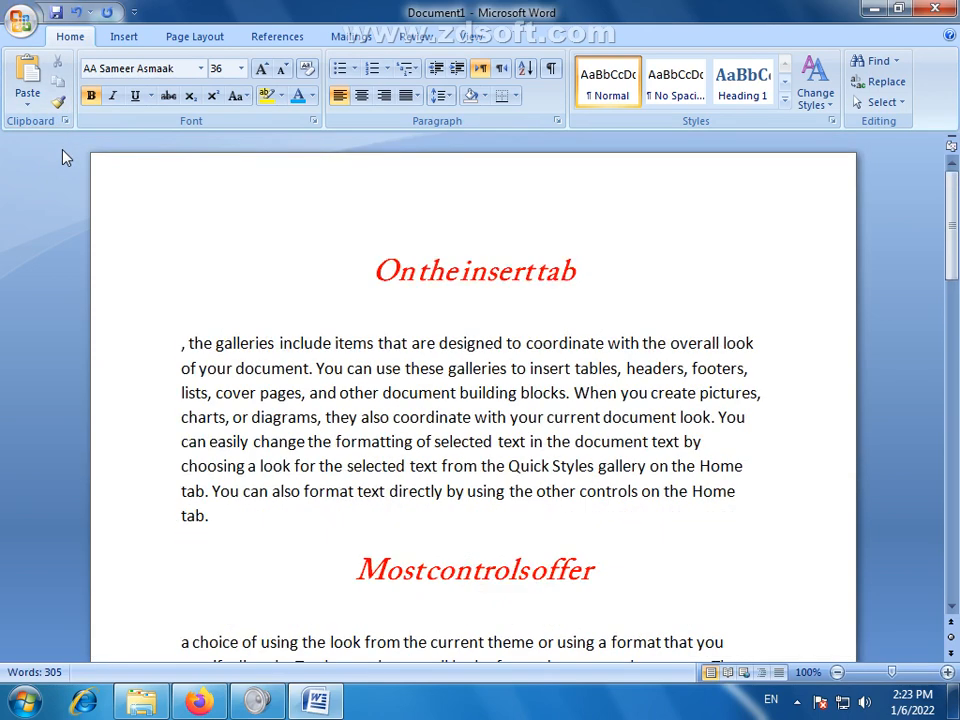
pyautogui.scroll(-1, 928, 275)
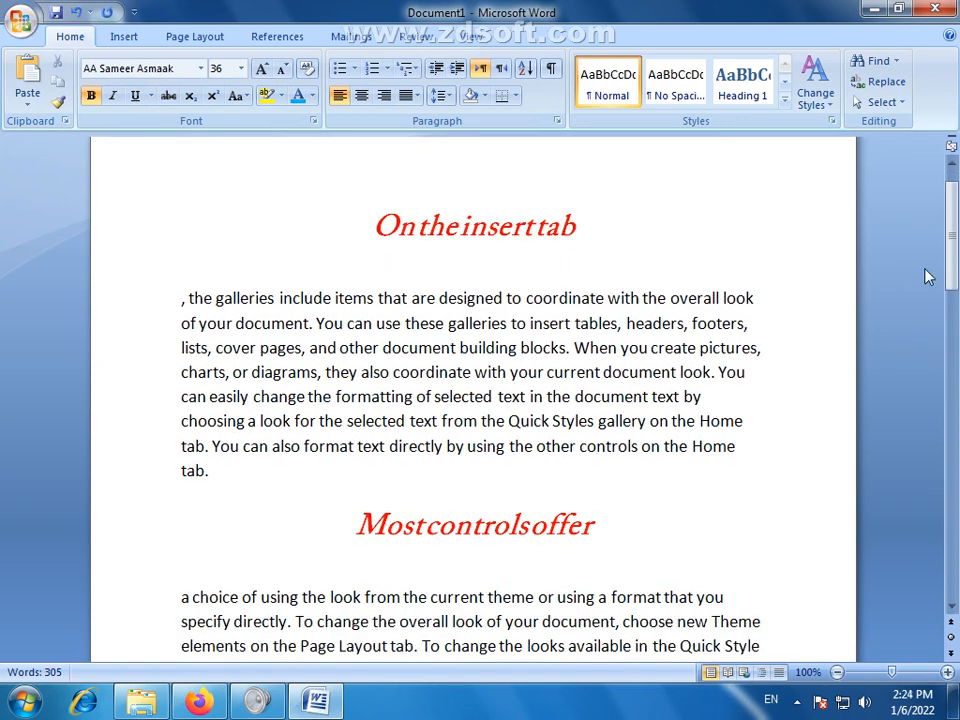
pyautogui.moveTo(952, 255); pyautogui.dragTo(952, 228)
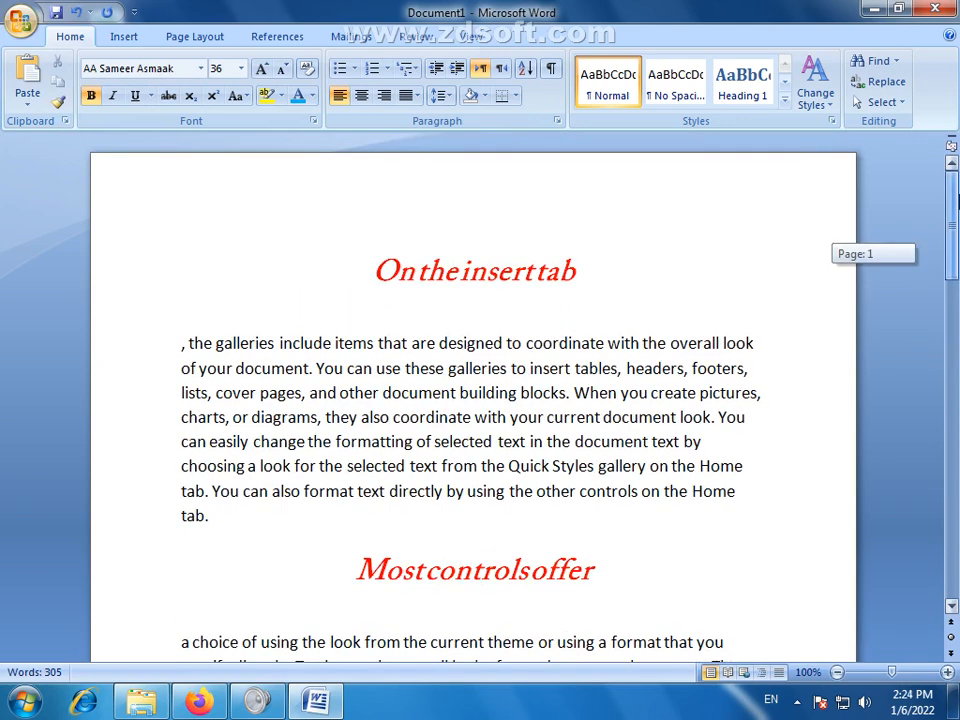
pyautogui.click(59, 104)
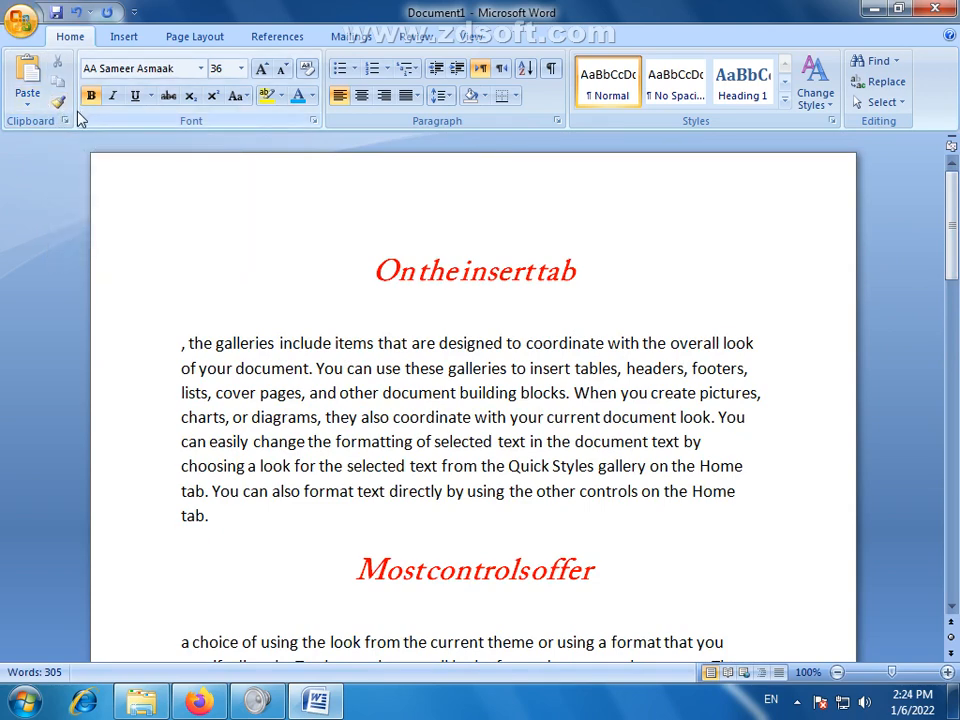
pyautogui.click(458, 417)
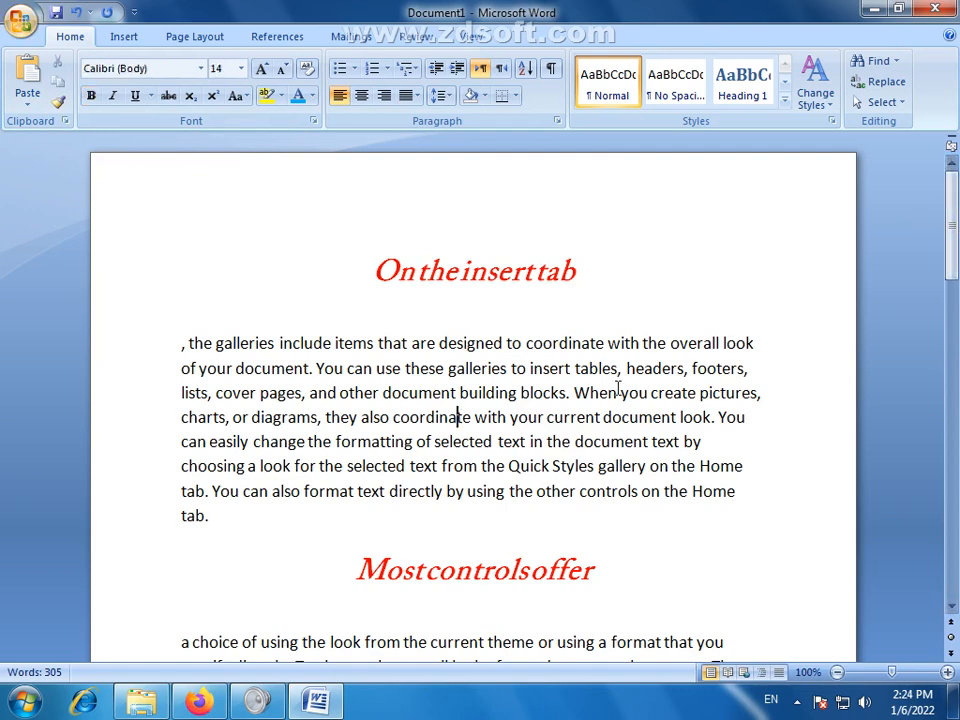
pyautogui.click(319, 417)
pyautogui.press('BackSpace')
pyautogui.press('Return')
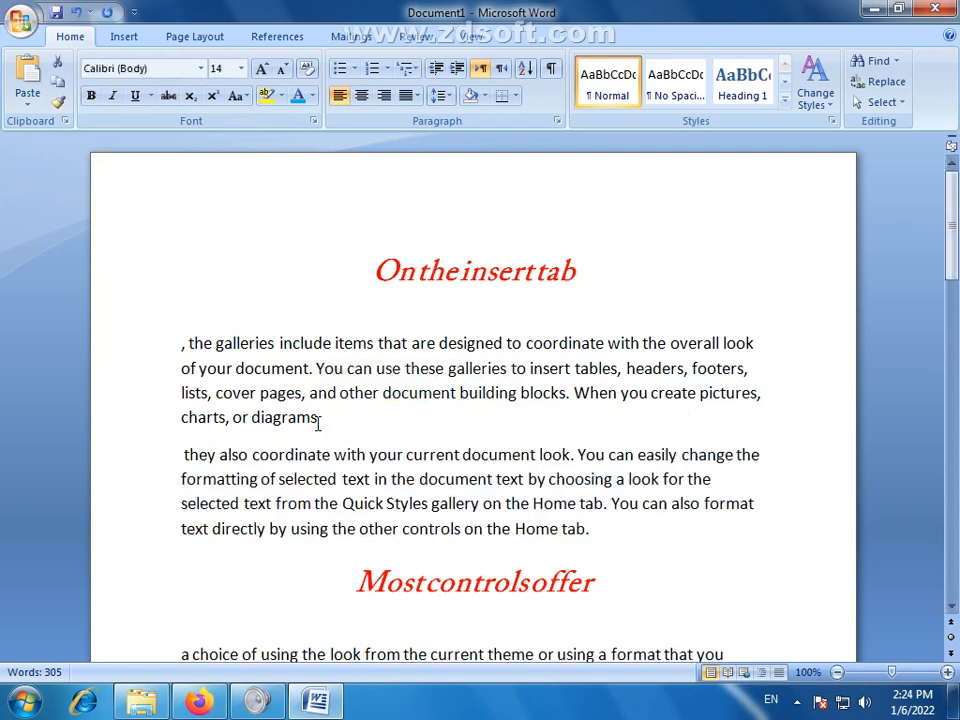
pyautogui.press('Delete')
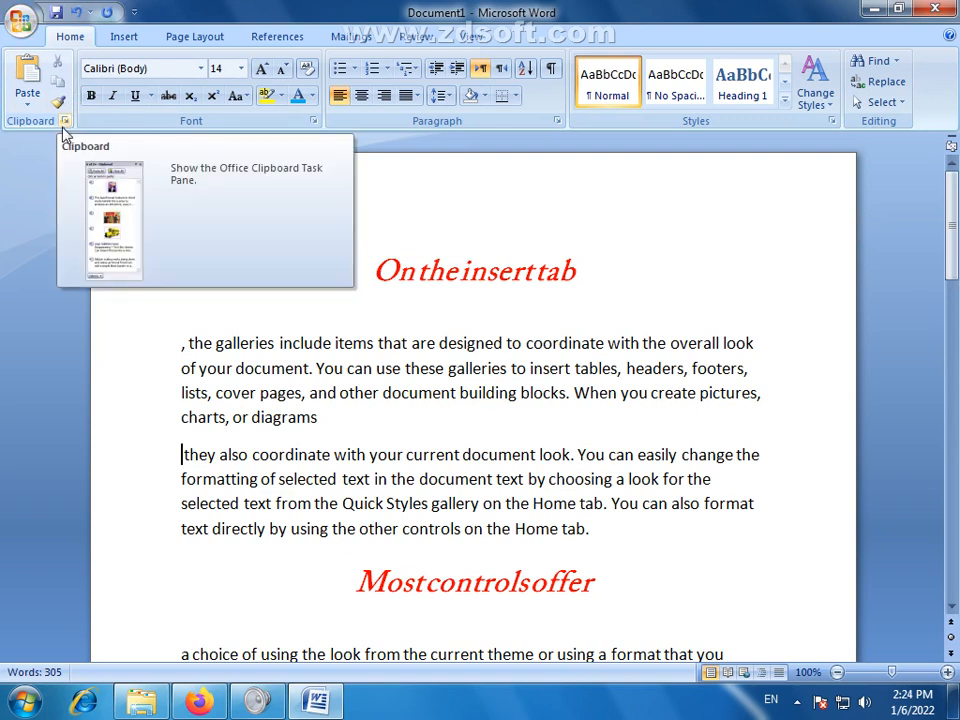
# Show the Office Clipboard and copy the sentence "On the Insert tab, the galleries include items…" above "You can use these" to it.
pyautogui.scroll(-1, 4, 122)
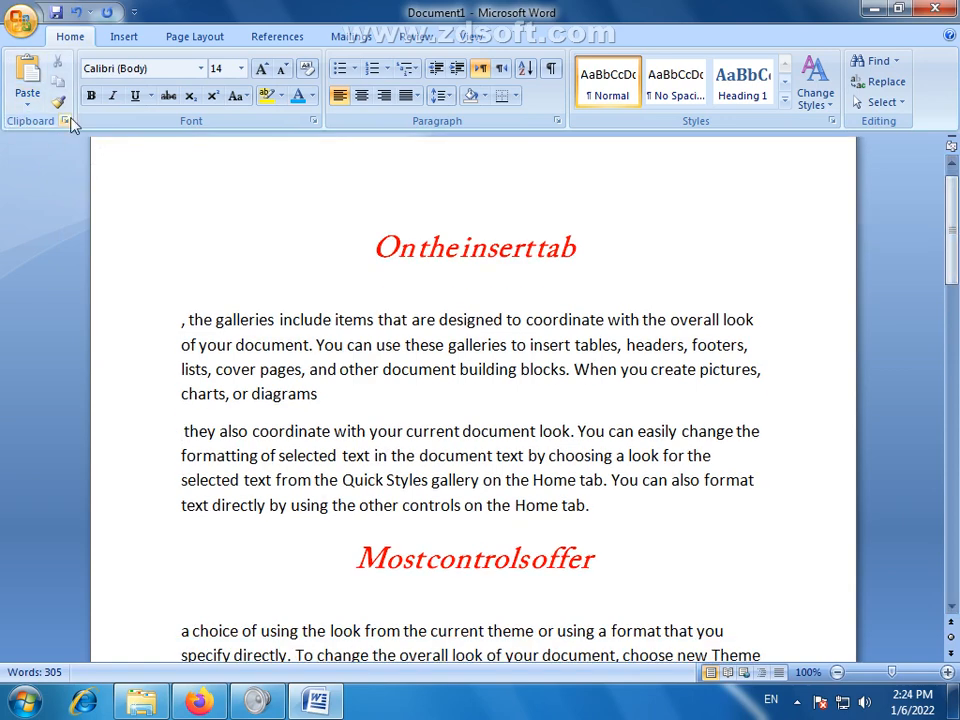
pyautogui.click(66, 121)
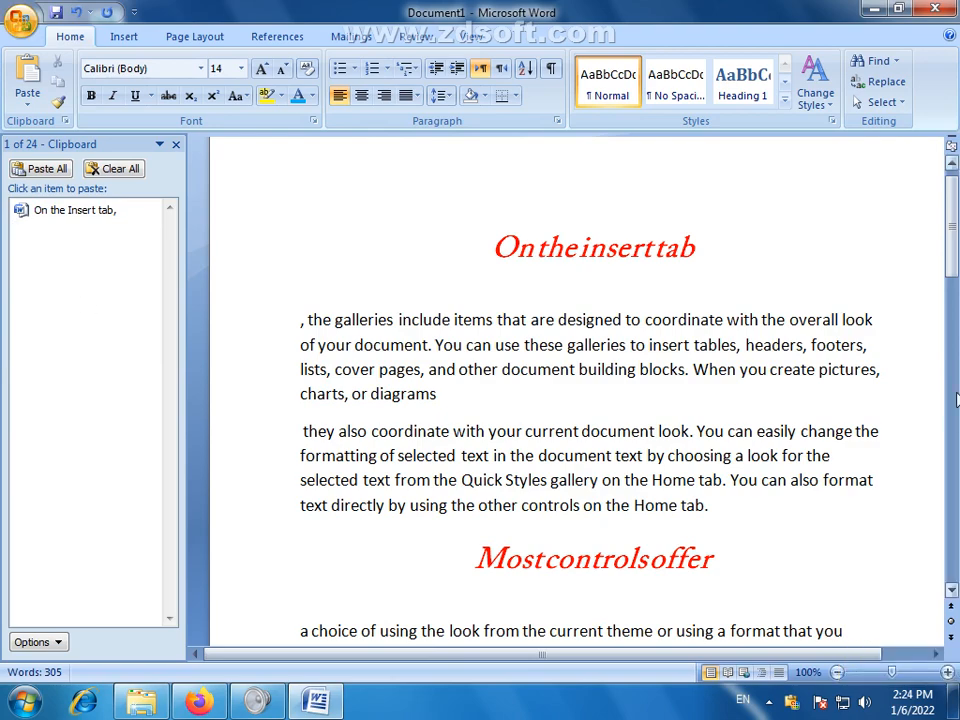
pyautogui.moveTo(951, 212); pyautogui.dragTo(956, 350)
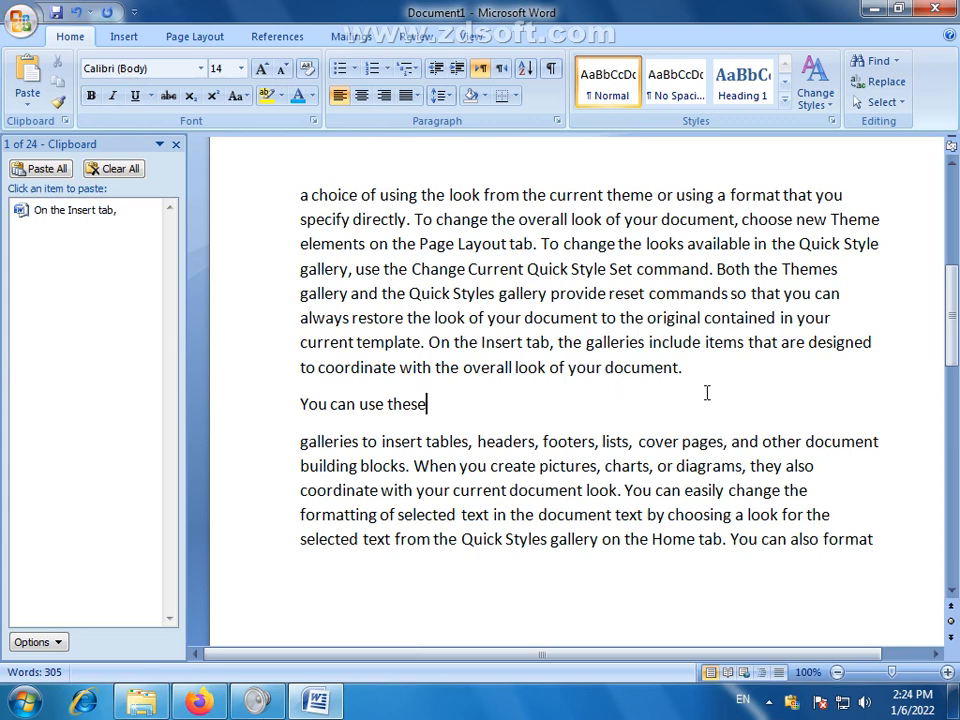
pyautogui.moveTo(699, 369); pyautogui.dragTo(443, 343)
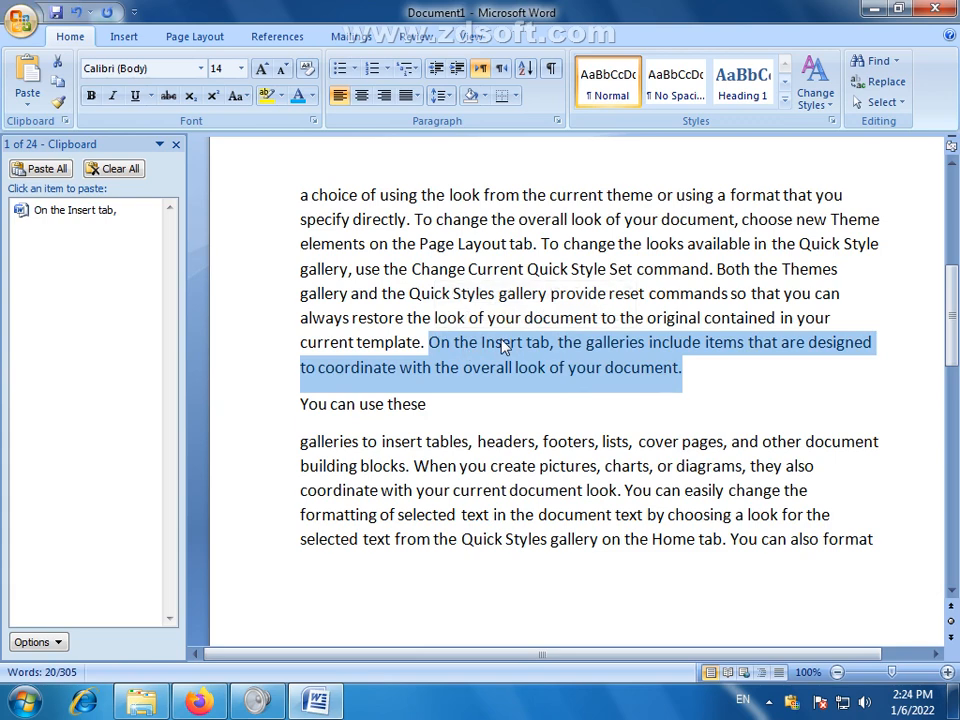
pyautogui.rightClick(504, 345)
pyautogui.click(547, 372)
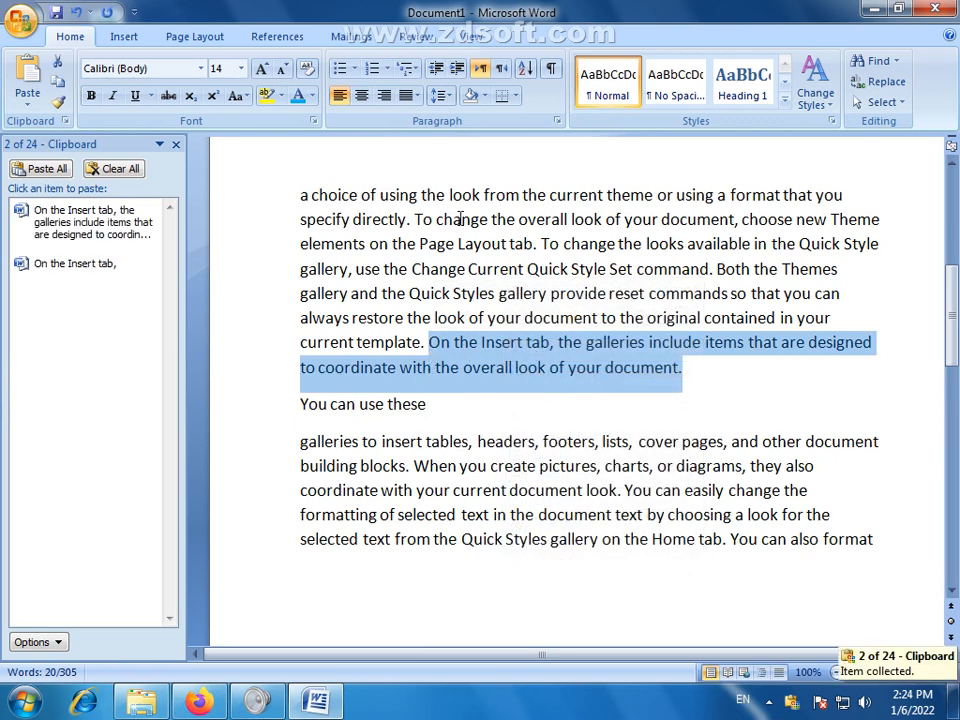
pyautogui.moveTo(143, 277)
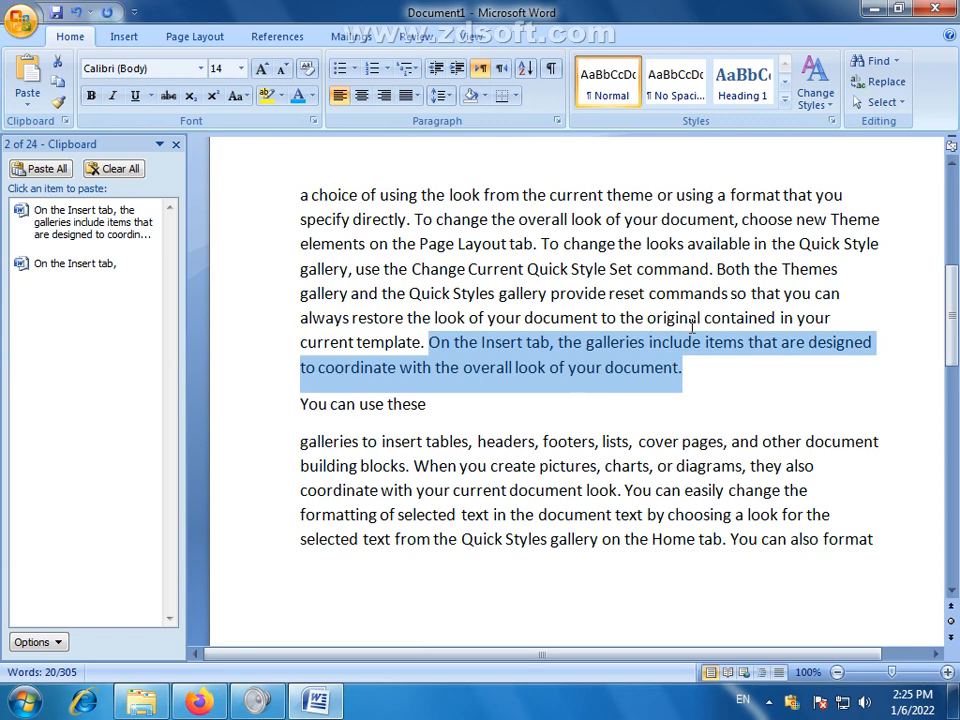
# Copy the text from "document text by choosing a look" through "You can also format" at the end of the first page.
pyautogui.scroll(-1, 600, 310)
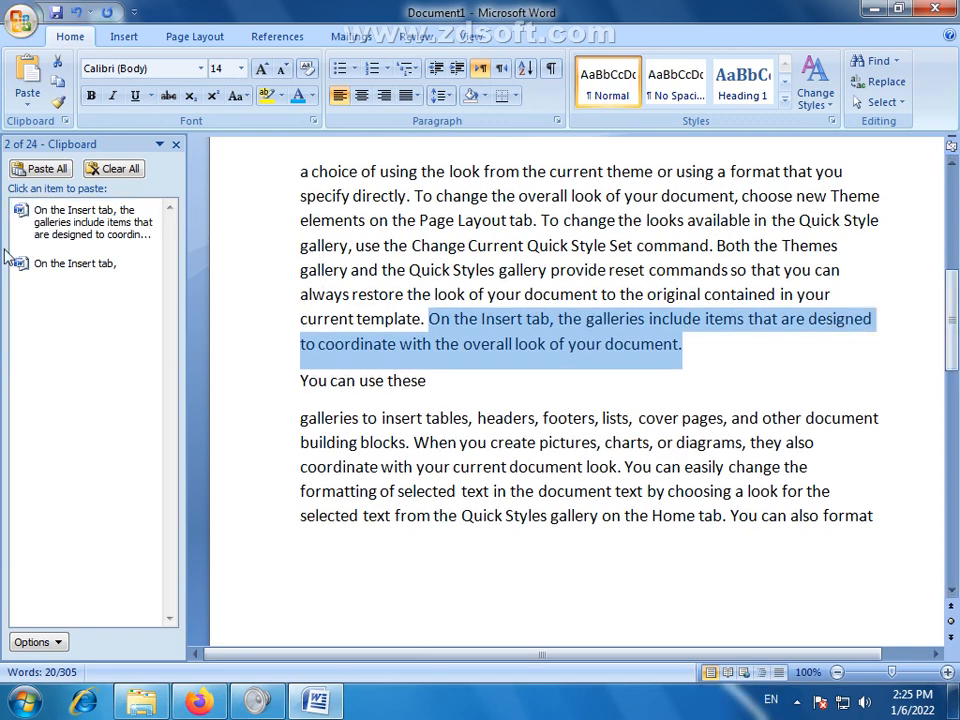
pyautogui.moveTo(879, 520); pyautogui.dragTo(604, 498)
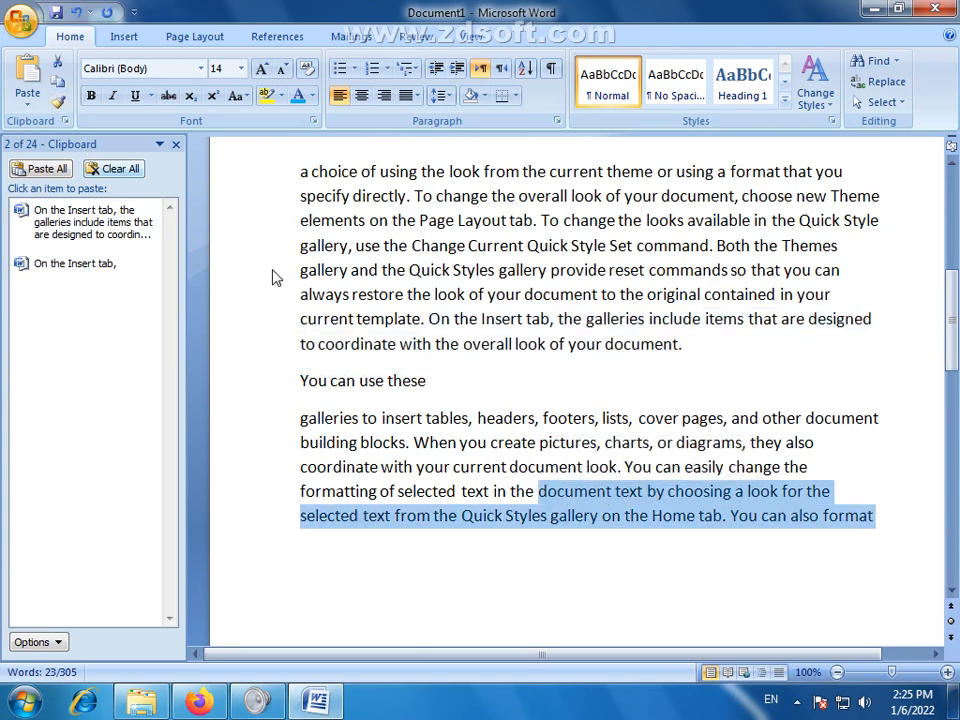
pyautogui.rightClick(598, 517)
pyautogui.click(643, 286)
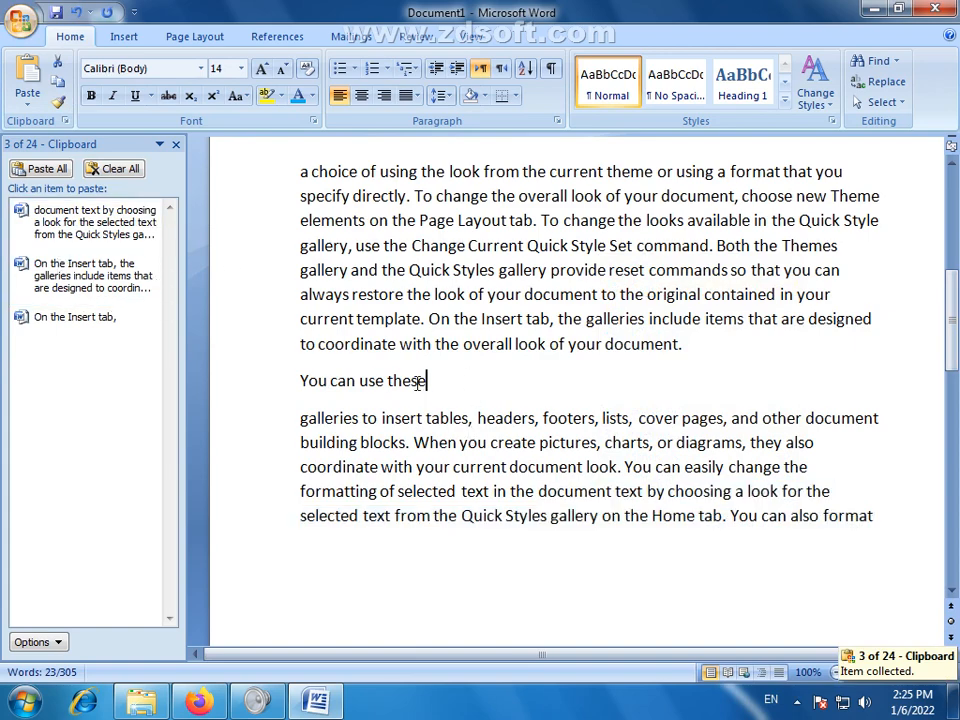
# Copy the separate line "You can use these" to the Office Clipboard.
pyautogui.moveTo(424, 380); pyautogui.dragTo(300, 381)
pyautogui.rightClick(358, 384)
pyautogui.click(403, 416)
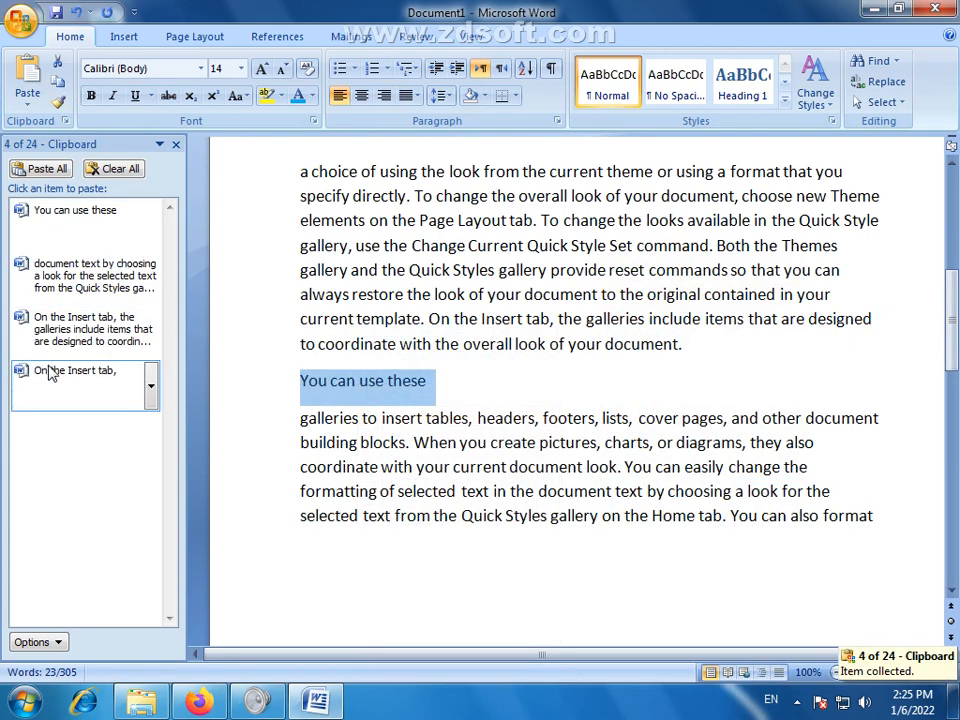
# Copy the whole paragraph starting "they also coordinate with your current document look" above the "Most controls offer" heading.
pyautogui.scroll(2, 510, 352)
pyautogui.scroll(3, 510, 352)
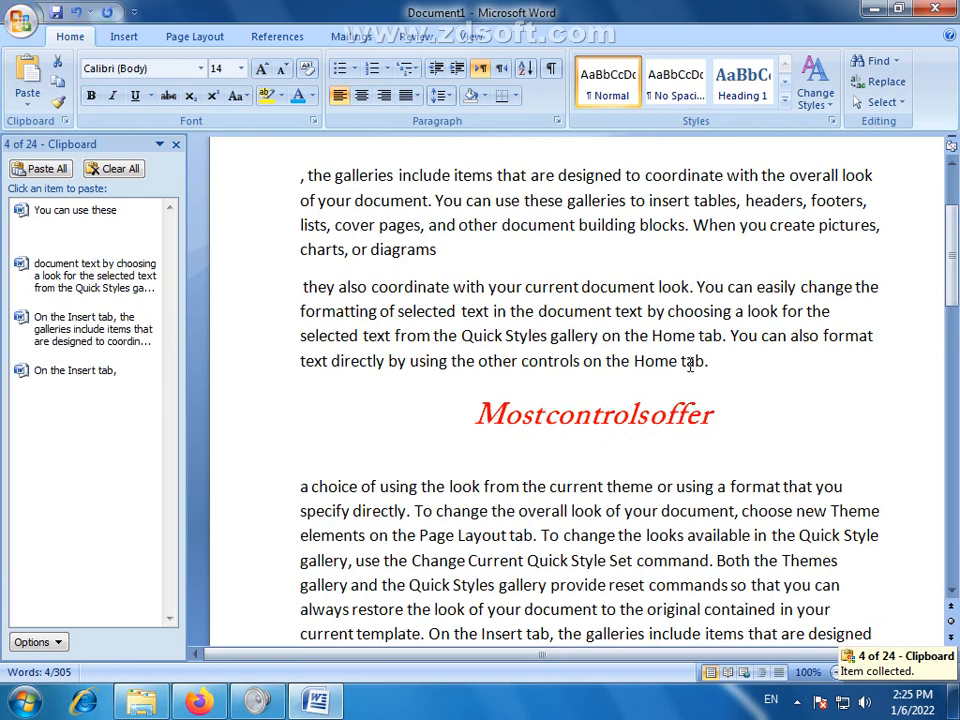
pyautogui.moveTo(710, 362); pyautogui.dragTo(302, 287)
pyautogui.rightClick(348, 305)
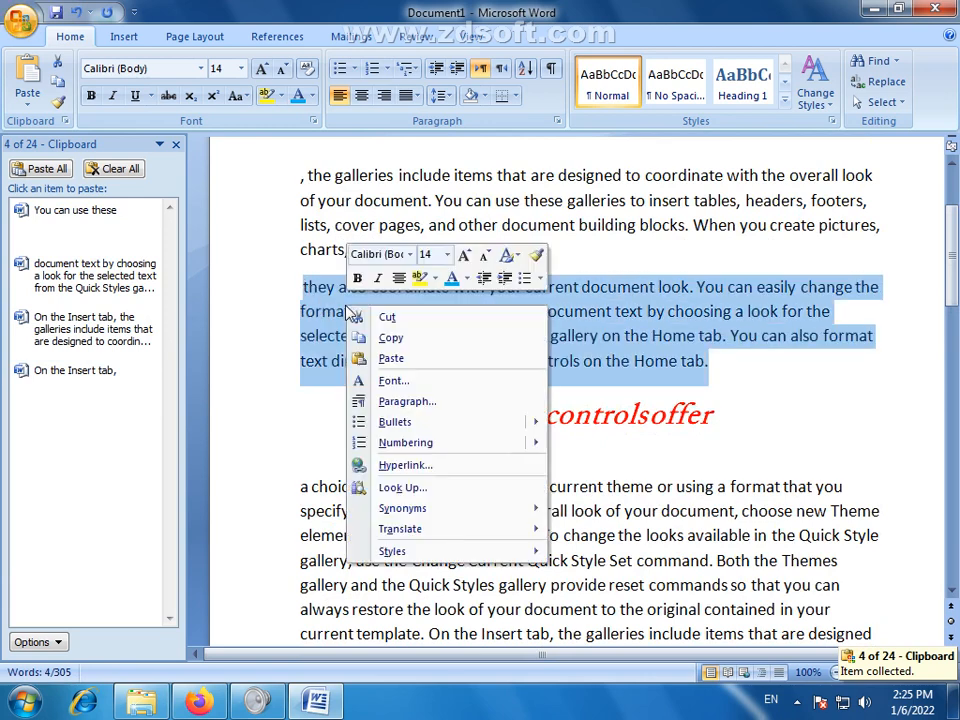
pyautogui.click(385, 337)
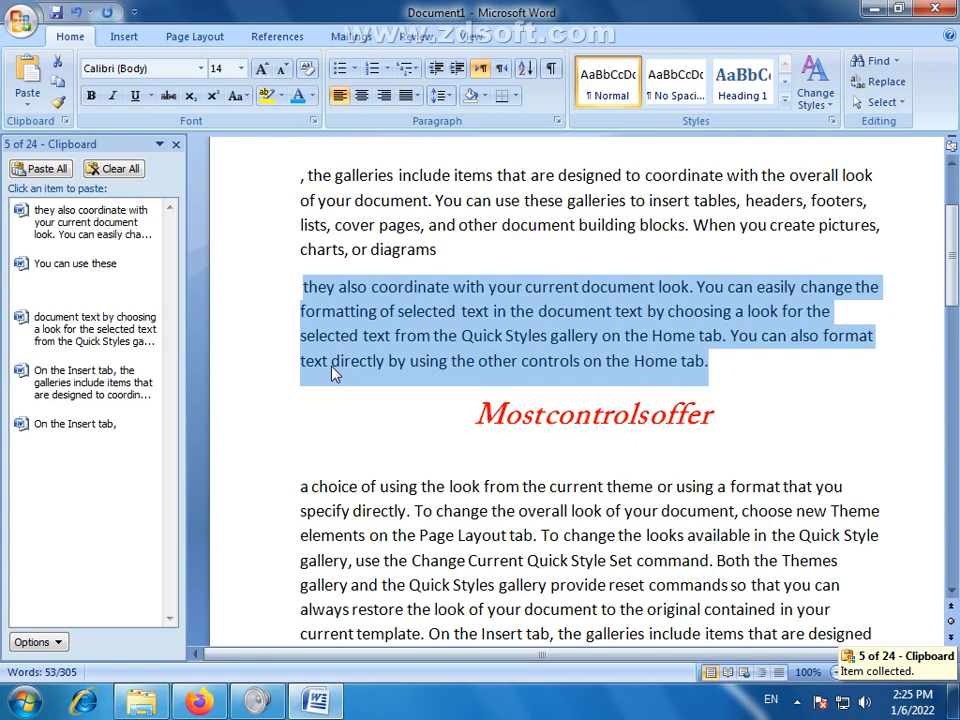
# Paste the collected items "document text by choosing…", "they also coordinate…", "On the Insert tab," and "You can use these" at the document's end.
pyautogui.scroll(-7, 596, 338)
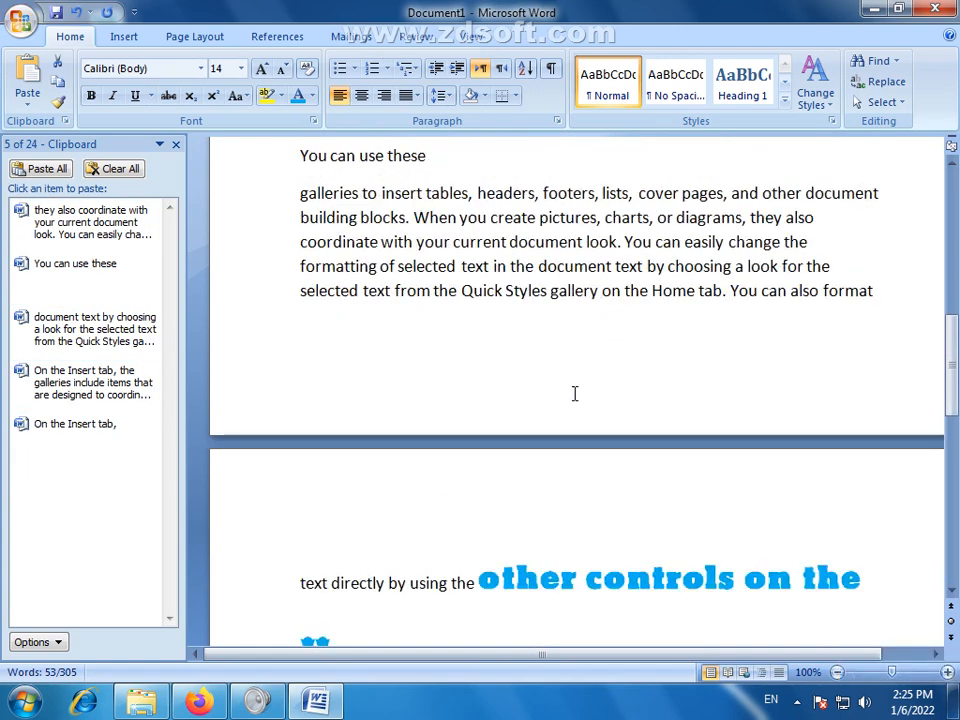
pyautogui.scroll(-6, 575, 393)
pyautogui.click(371, 446)
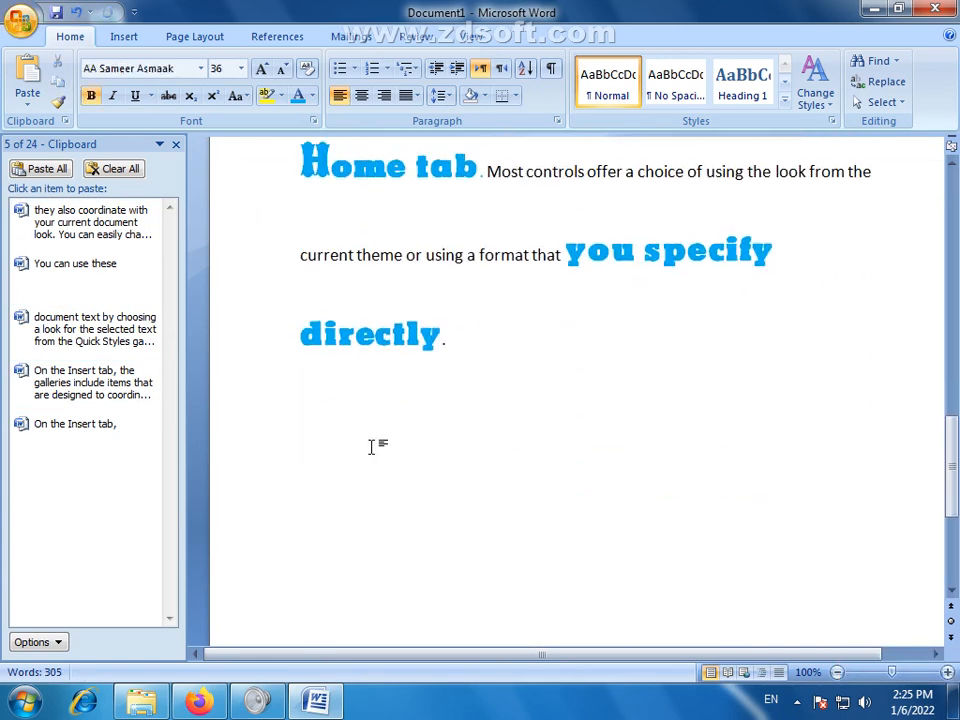
pyautogui.click(115, 328)
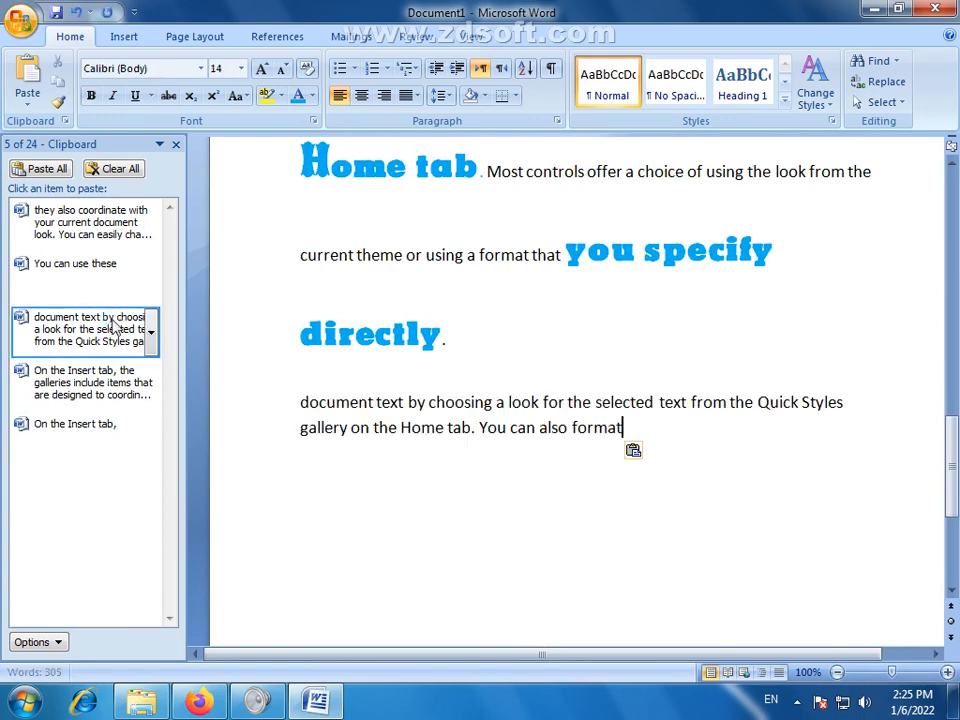
pyautogui.click(130, 235)
pyautogui.click(90, 428)
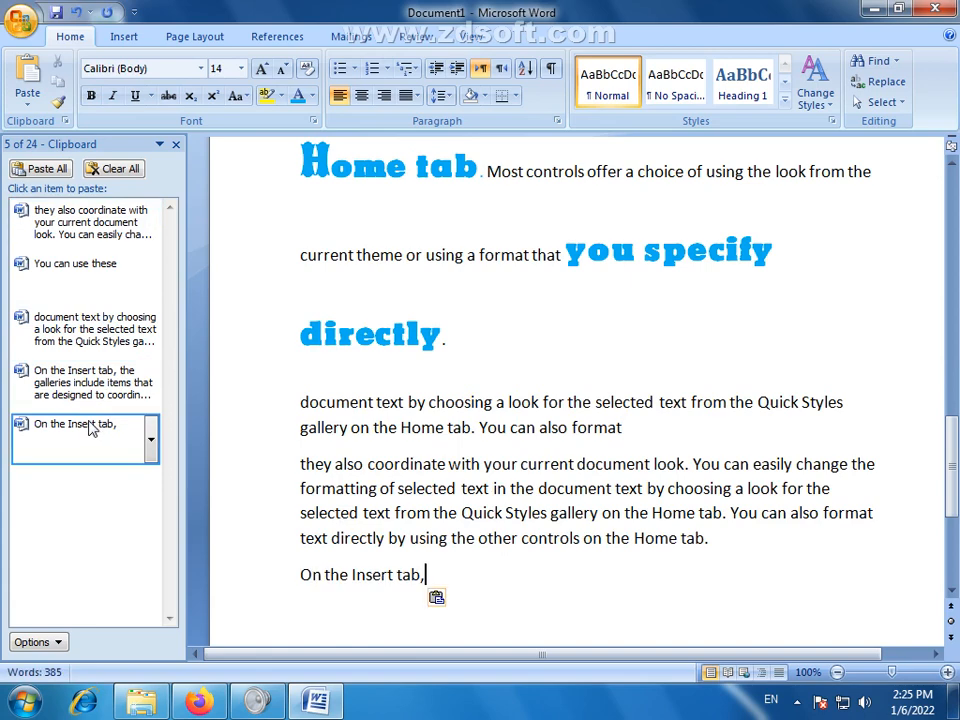
pyautogui.click(103, 280)
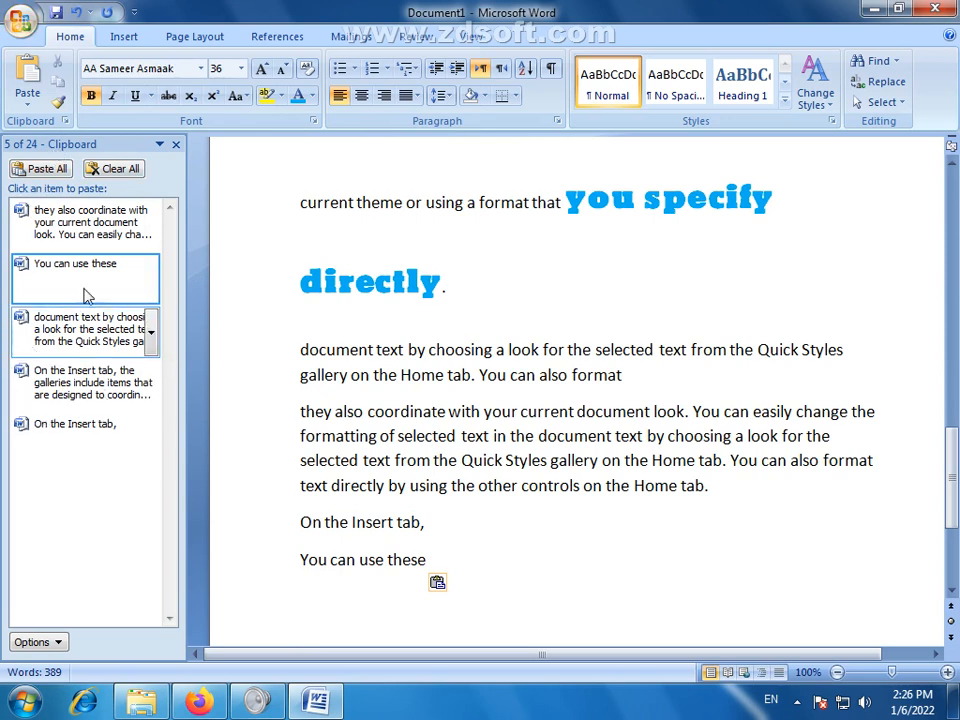
# Clear all items from the Office Clipboard and close it.
pyautogui.click(121, 172)
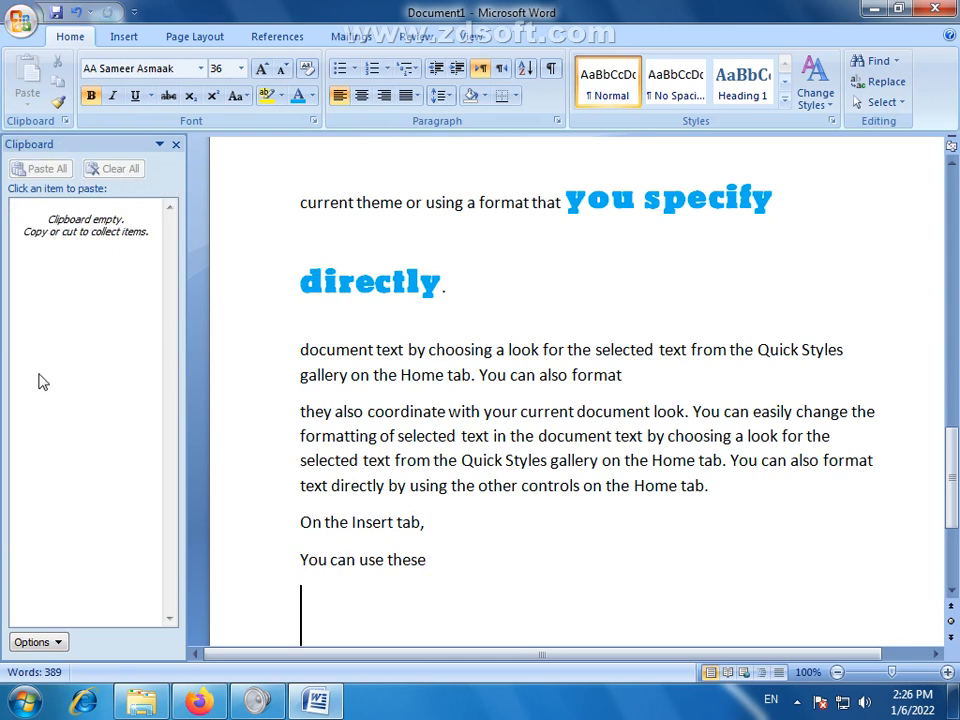
pyautogui.click(176, 145)
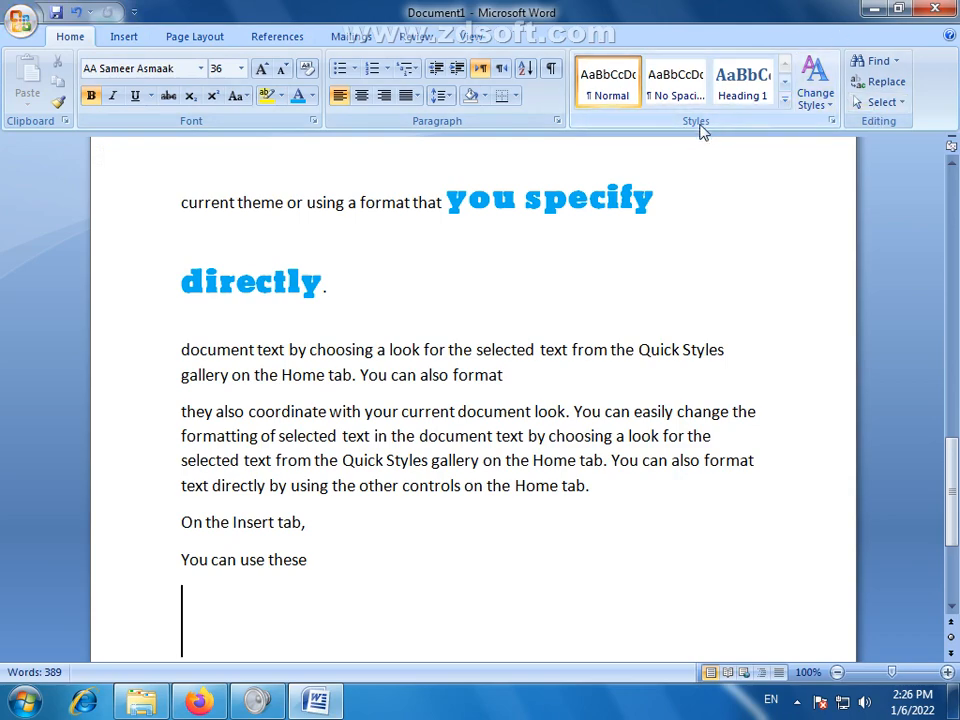
# Replace ", the" at the start of the first paragraph under the "On the insert tab" heading with "T".
pyautogui.scroll(15, 671, 154)
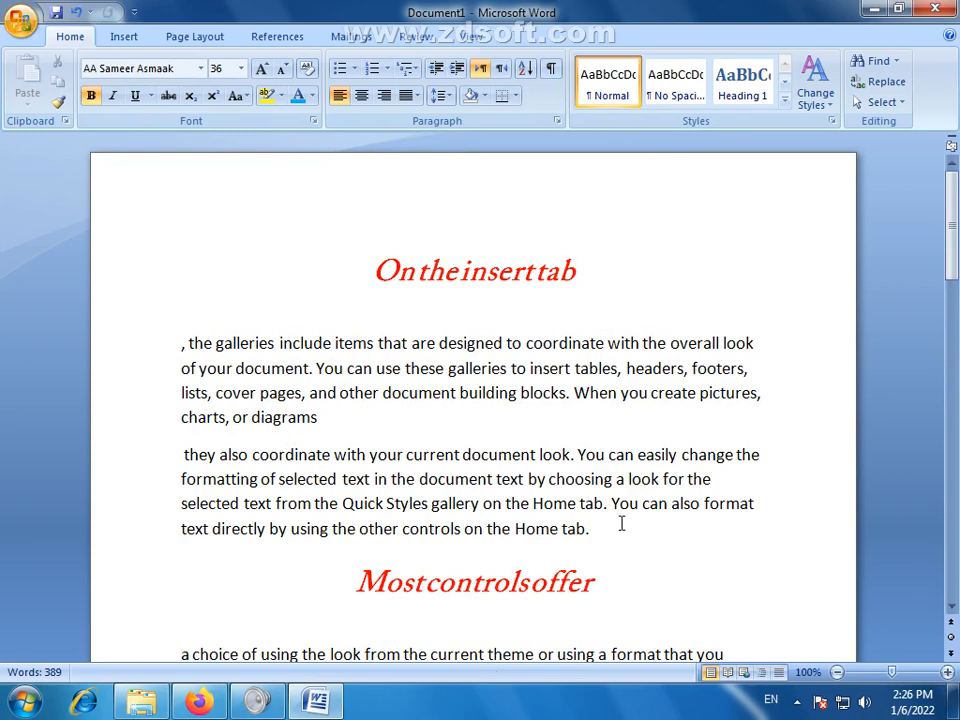
pyautogui.moveTo(953, 252); pyautogui.dragTo(953, 262)
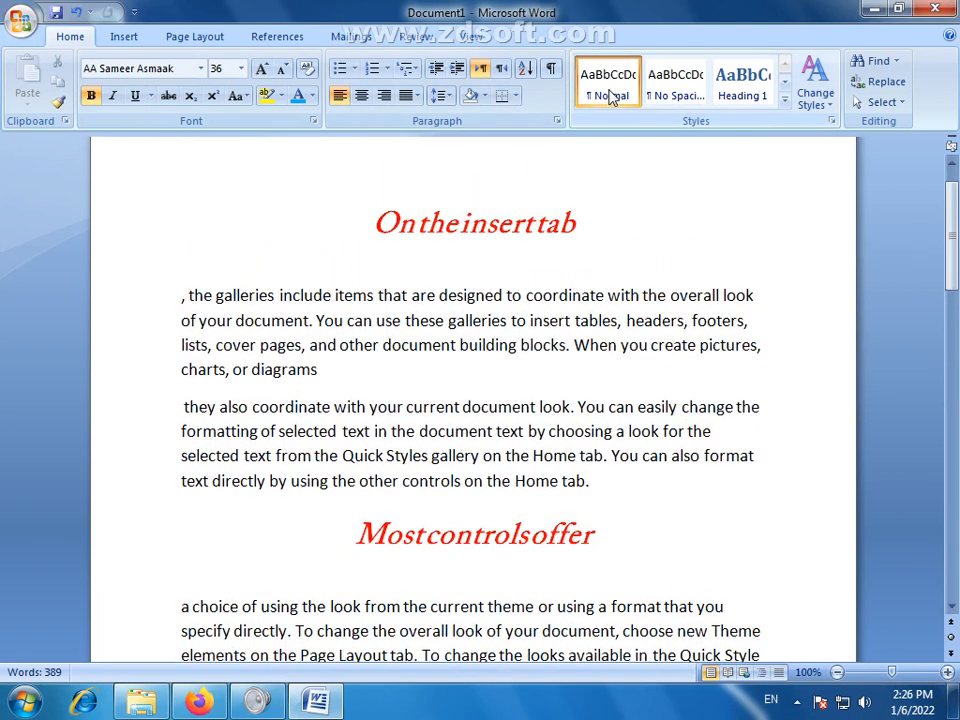
pyautogui.click(306, 340)
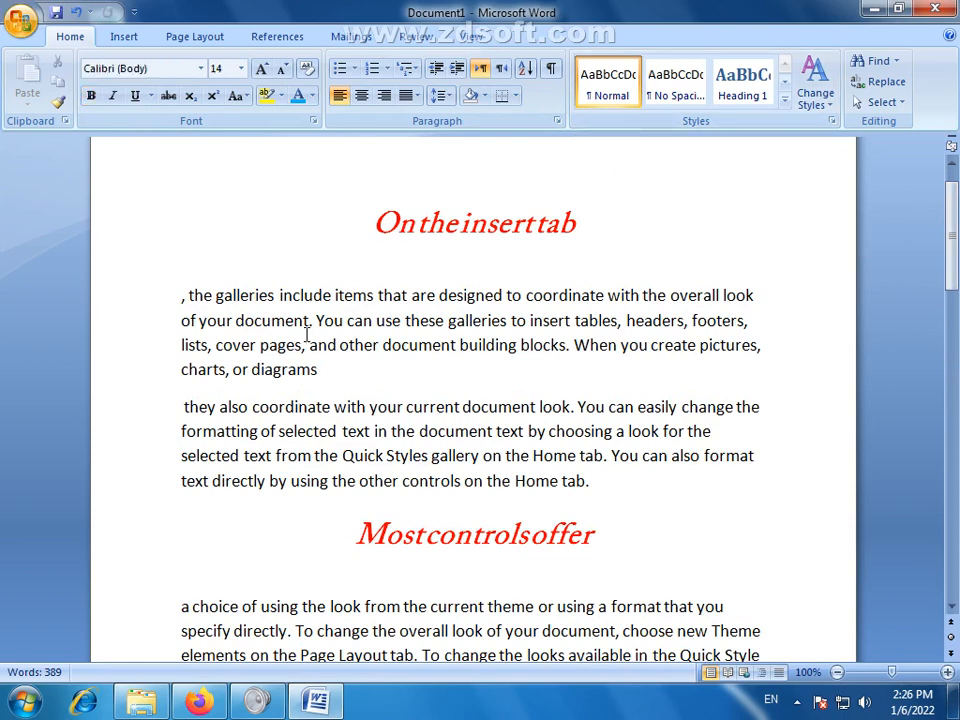
pyautogui.moveTo(194, 294); pyautogui.dragTo(176, 294)
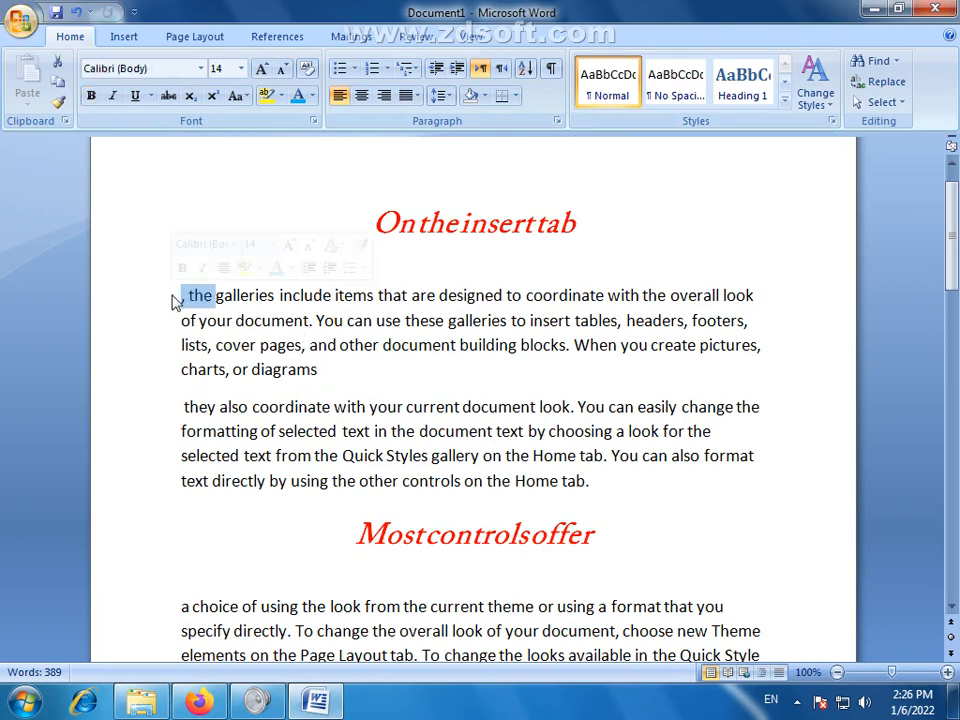
pyautogui.write('T')
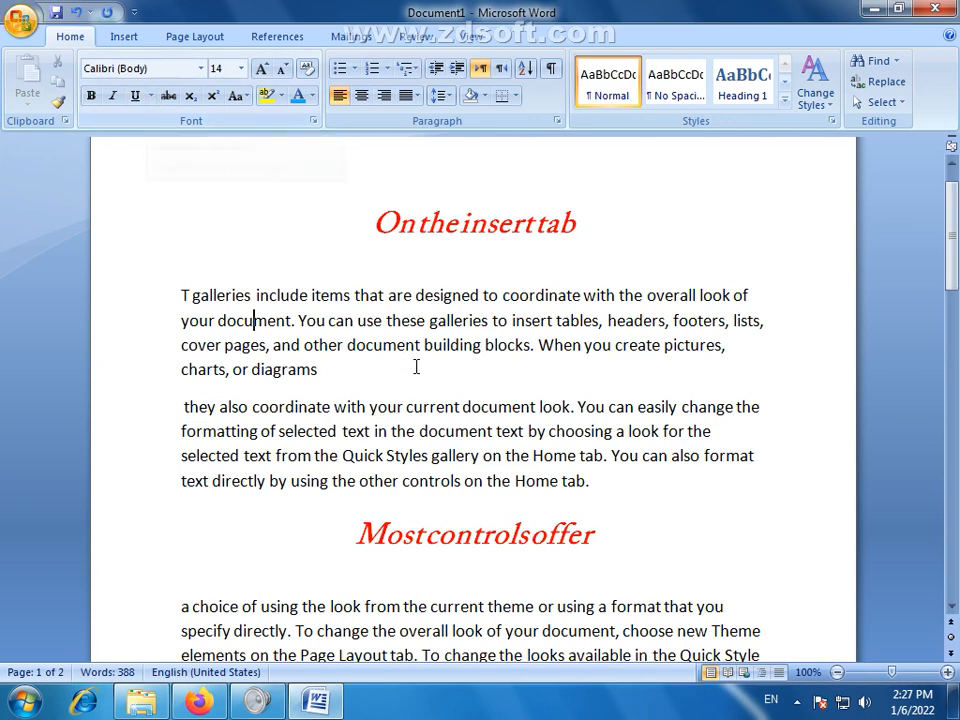
pyautogui.click(364, 381)
pyautogui.moveTo(327, 373); pyautogui.dragTo(181, 295)
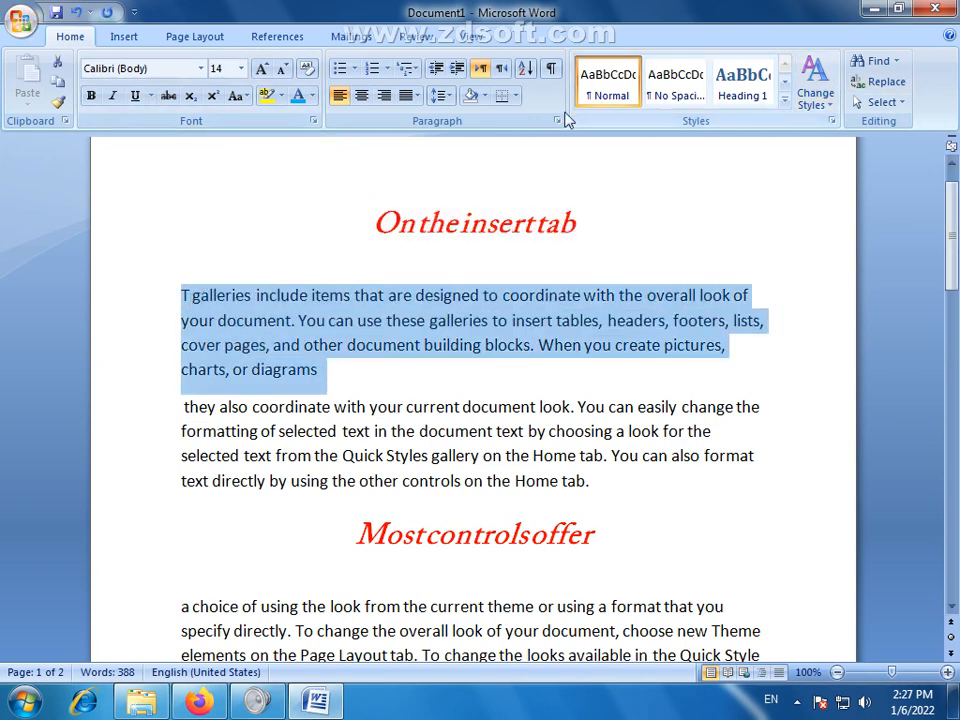
pyautogui.click(289, 370)
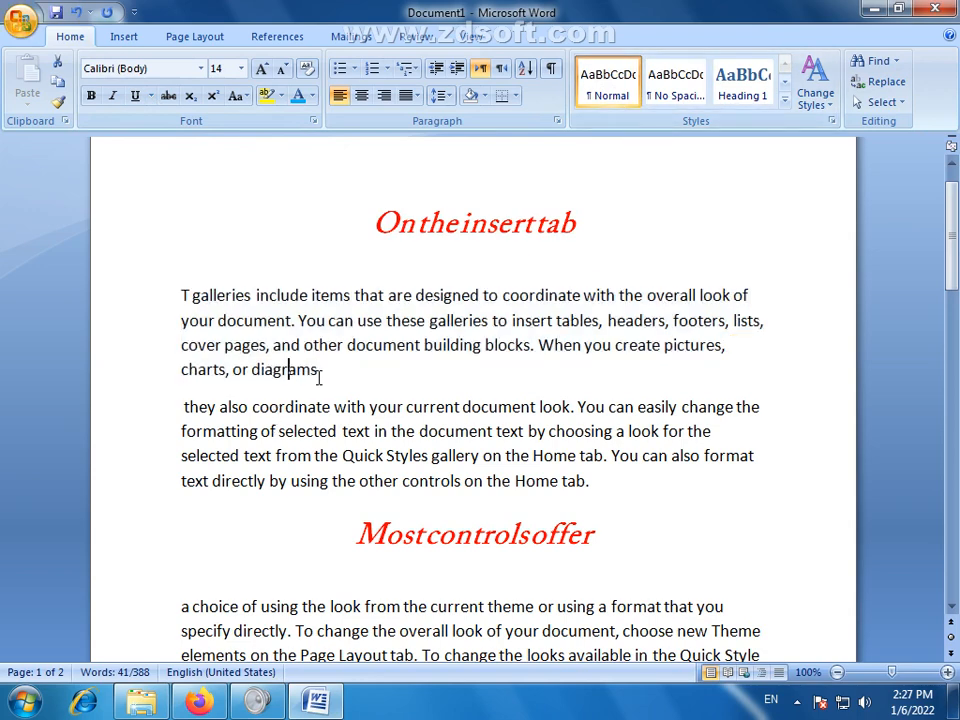
pyautogui.moveTo(318, 372); pyautogui.dragTo(178, 295)
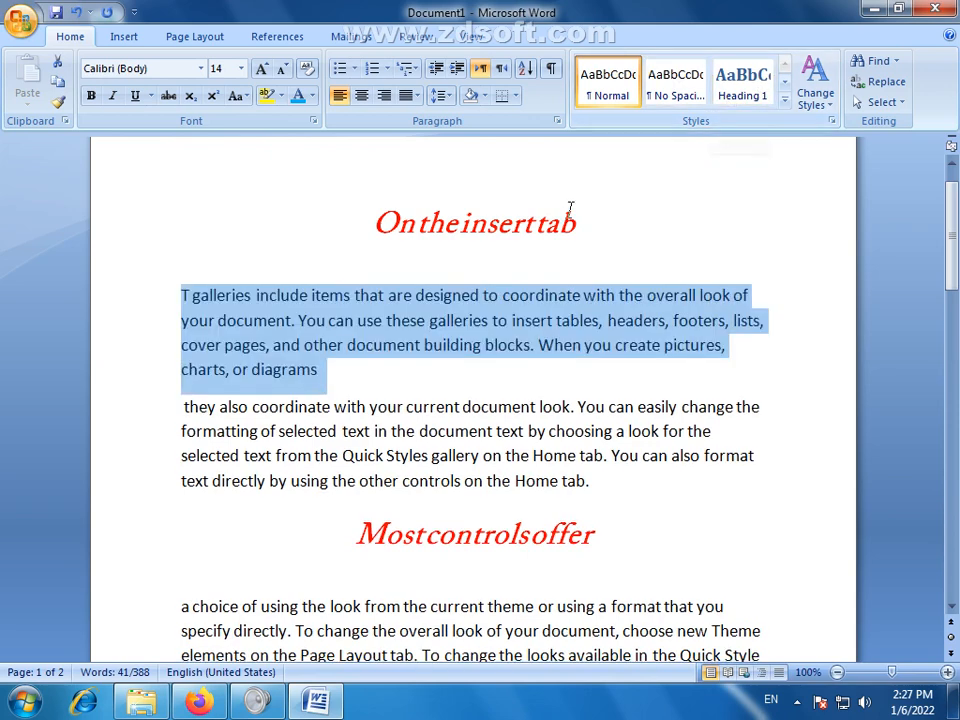
# Apply the Heading 1 style to the red "On the insert tab" title and centre it.
pyautogui.click(583, 221)
pyautogui.moveTo(583, 221); pyautogui.dragTo(360, 236)
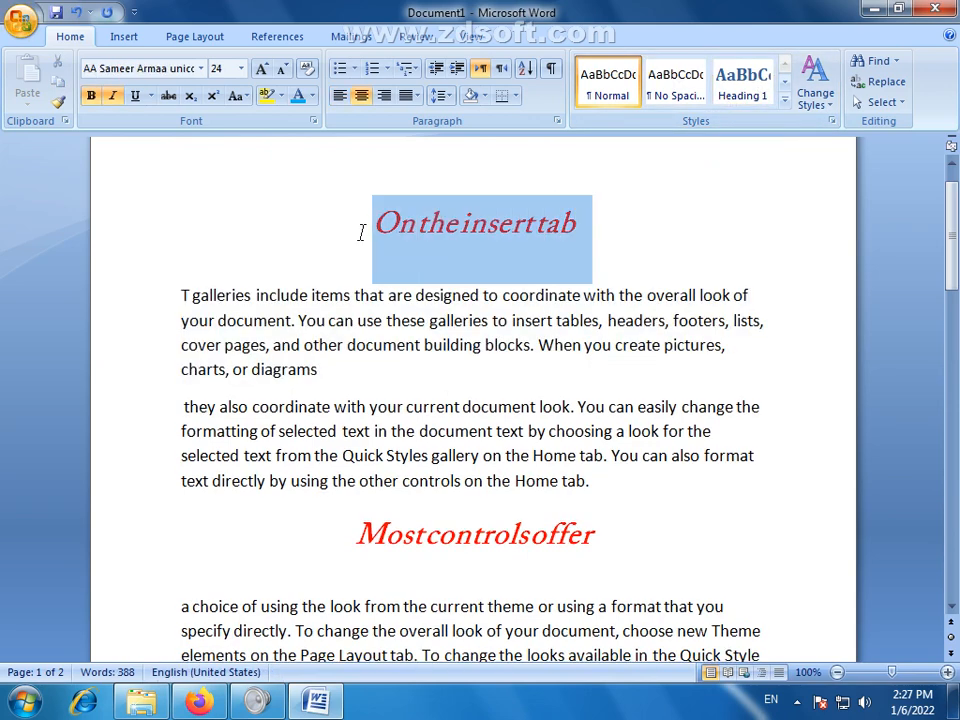
pyautogui.click(564, 253)
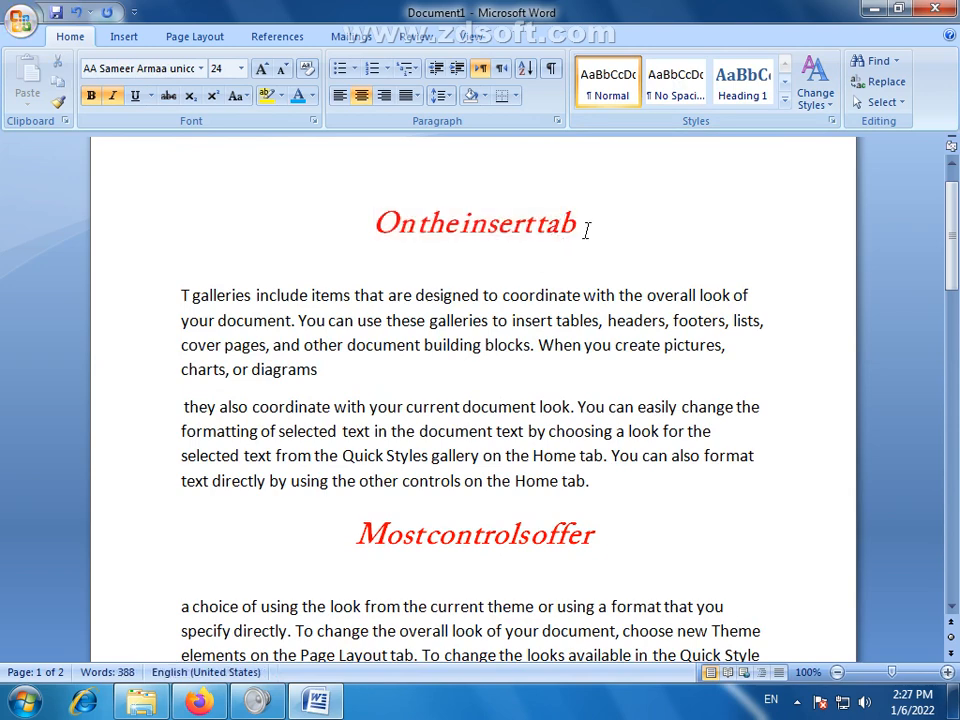
pyautogui.click(580, 225)
pyautogui.moveTo(580, 225); pyautogui.dragTo(412, 235)
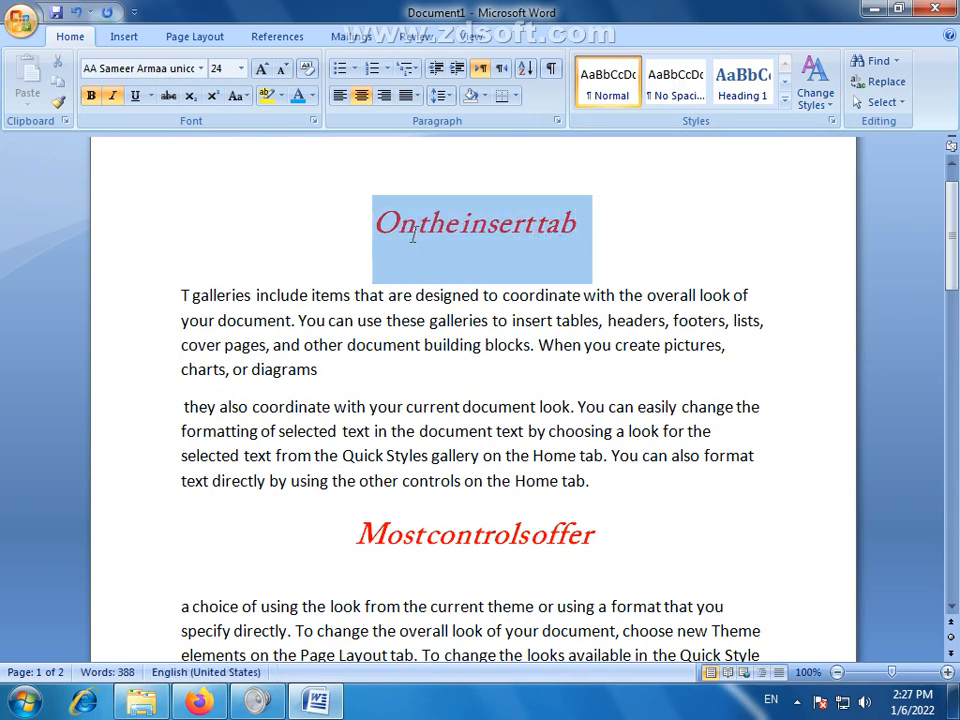
pyautogui.click(738, 94)
pyautogui.click(364, 97)
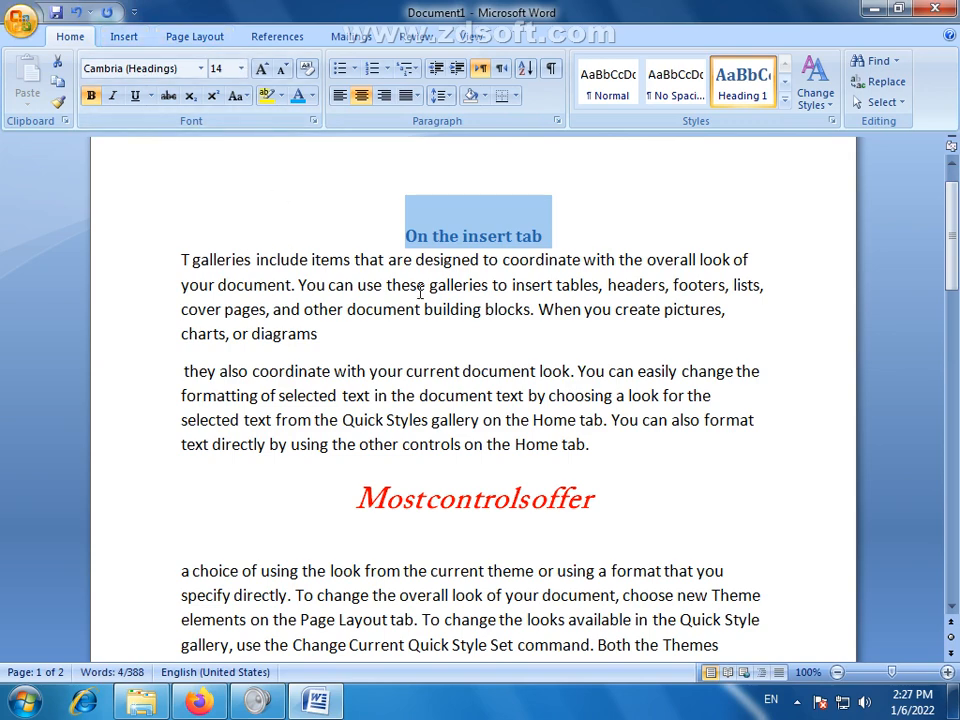
# Preview Quick Styles such as Strong on the paragraph starting "they also coordinate" without applying any of them.
pyautogui.click(517, 236)
pyautogui.moveTo(562, 237); pyautogui.dragTo(405, 235)
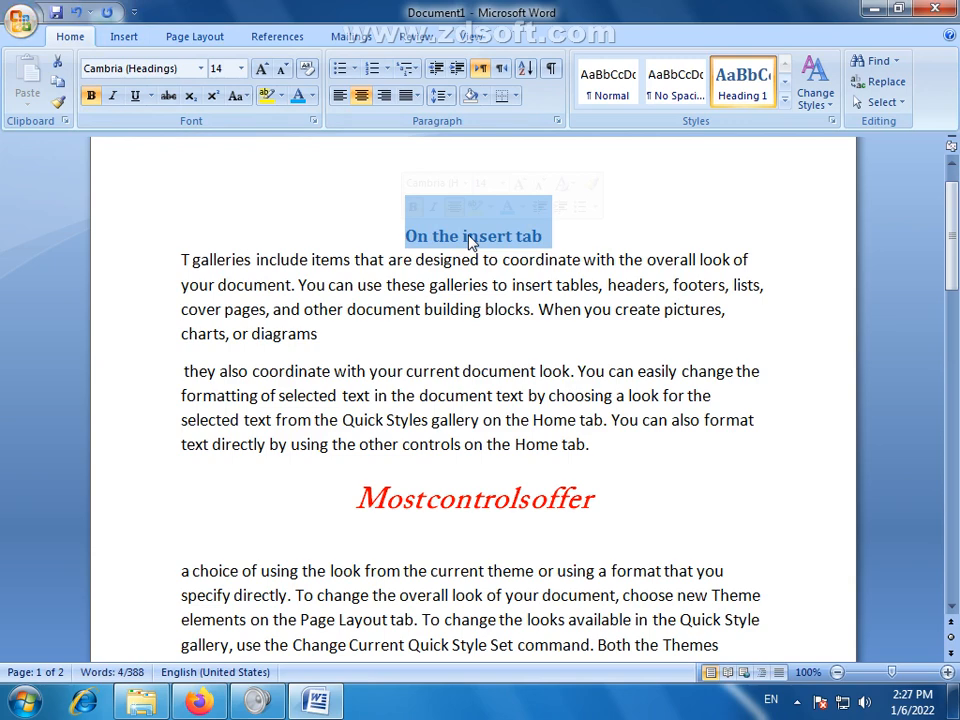
pyautogui.moveTo(557, 236); pyautogui.dragTo(403, 240)
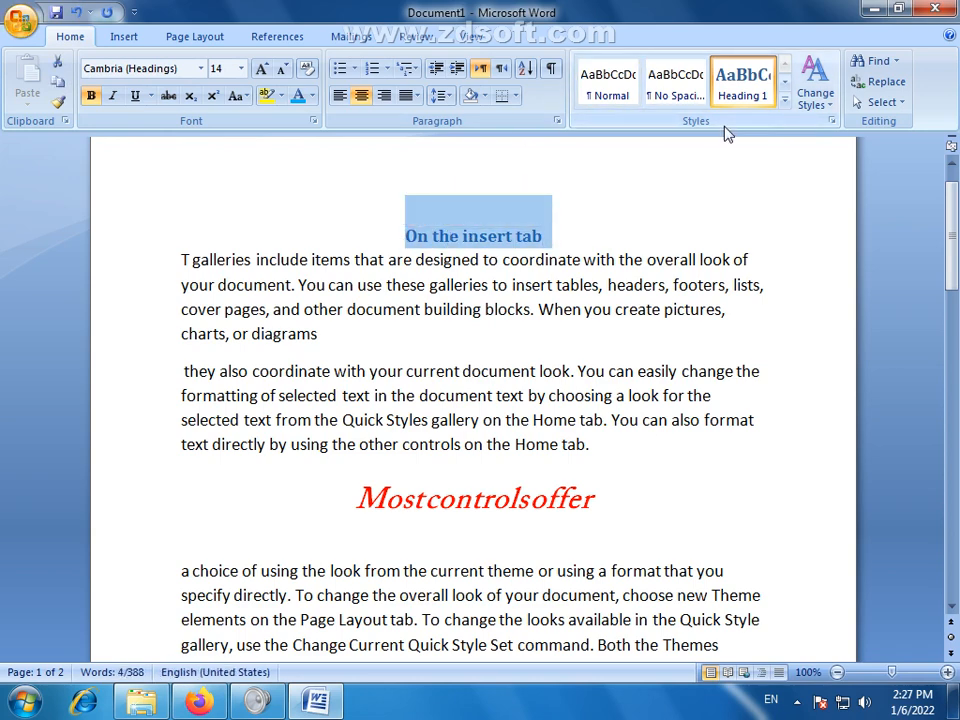
pyautogui.moveTo(592, 446); pyautogui.dragTo(186, 376)
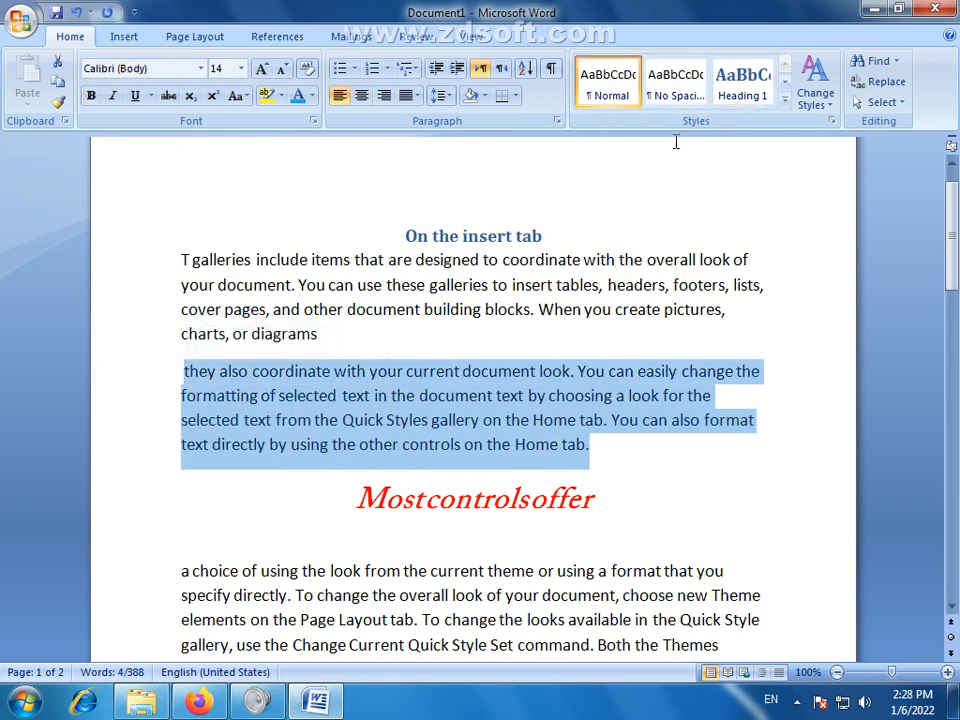
pyautogui.click(785, 99)
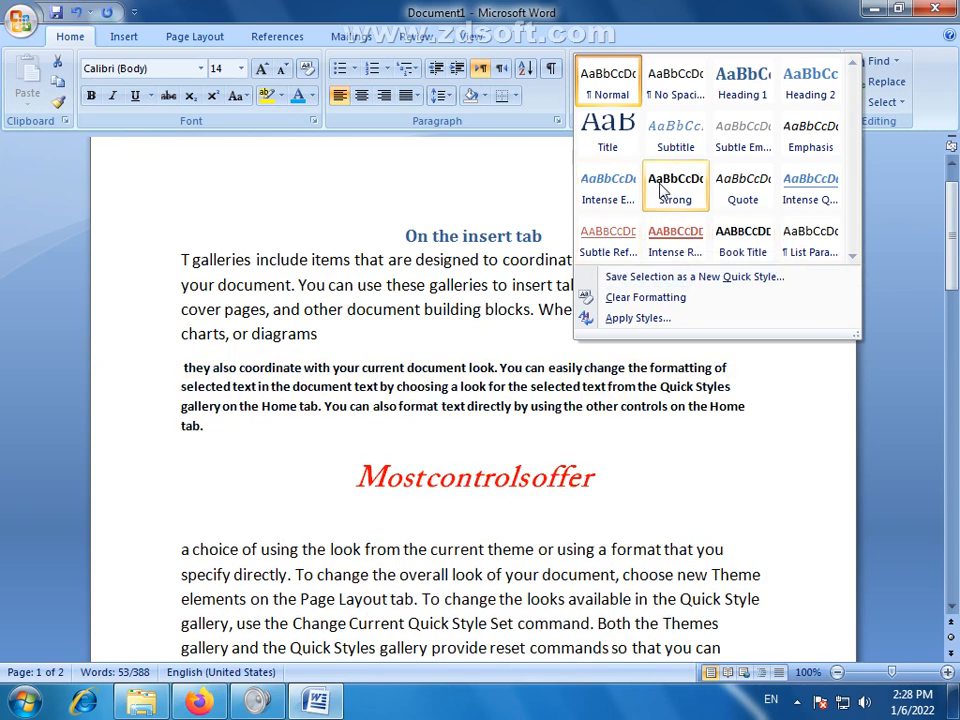
pyautogui.click(553, 274)
pyautogui.click(553, 262)
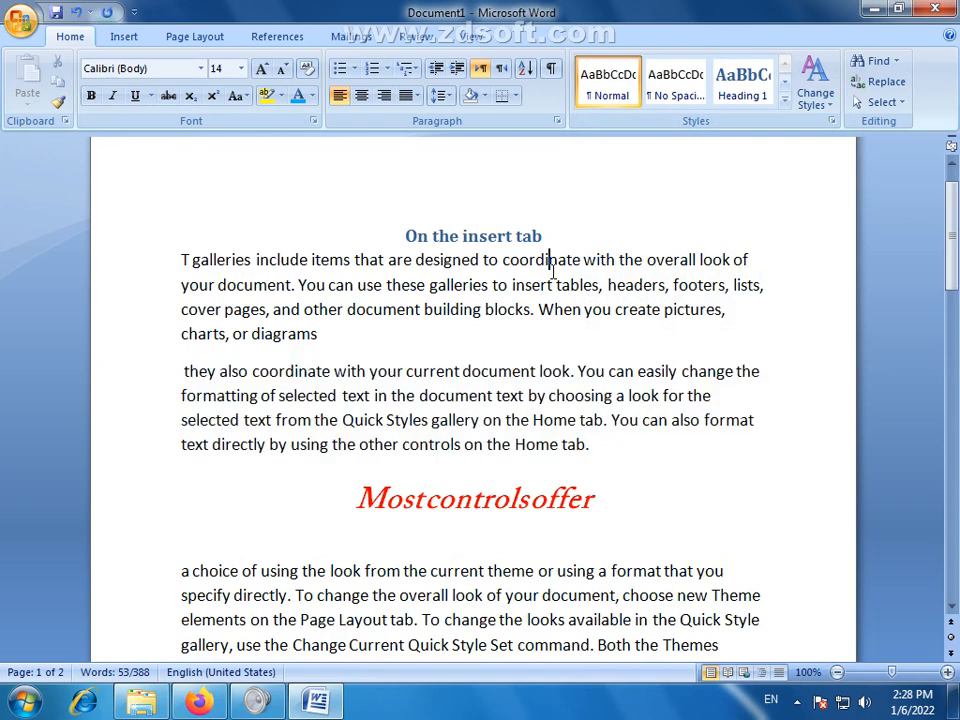
# Apply the Intense Emphasis style to the entire document text.
pyautogui.hotkey('ctrl', 'a')
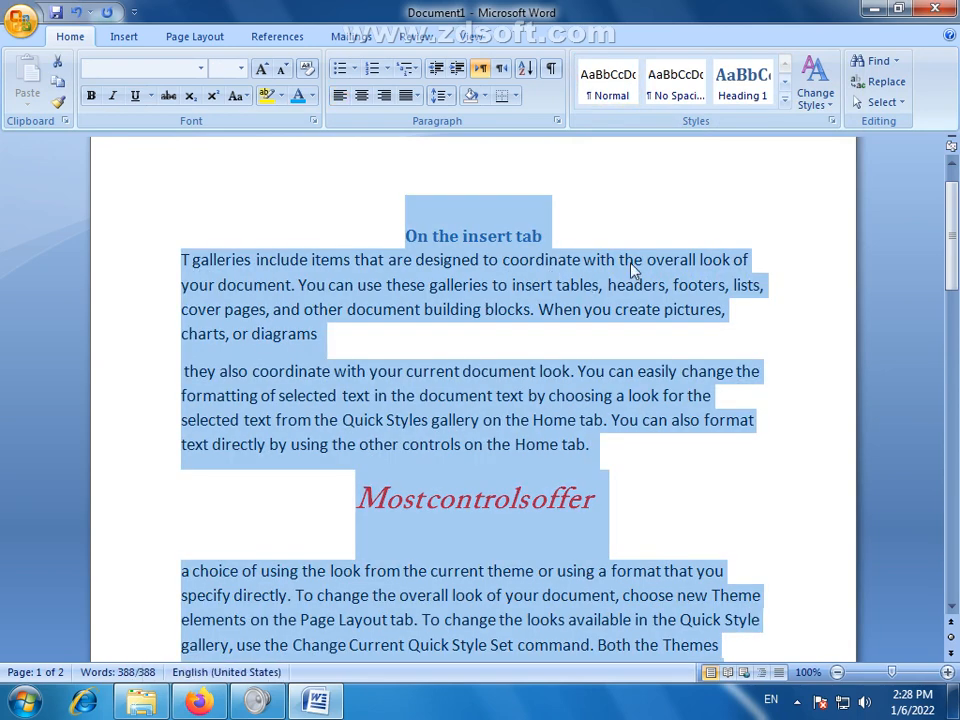
pyautogui.click(784, 99)
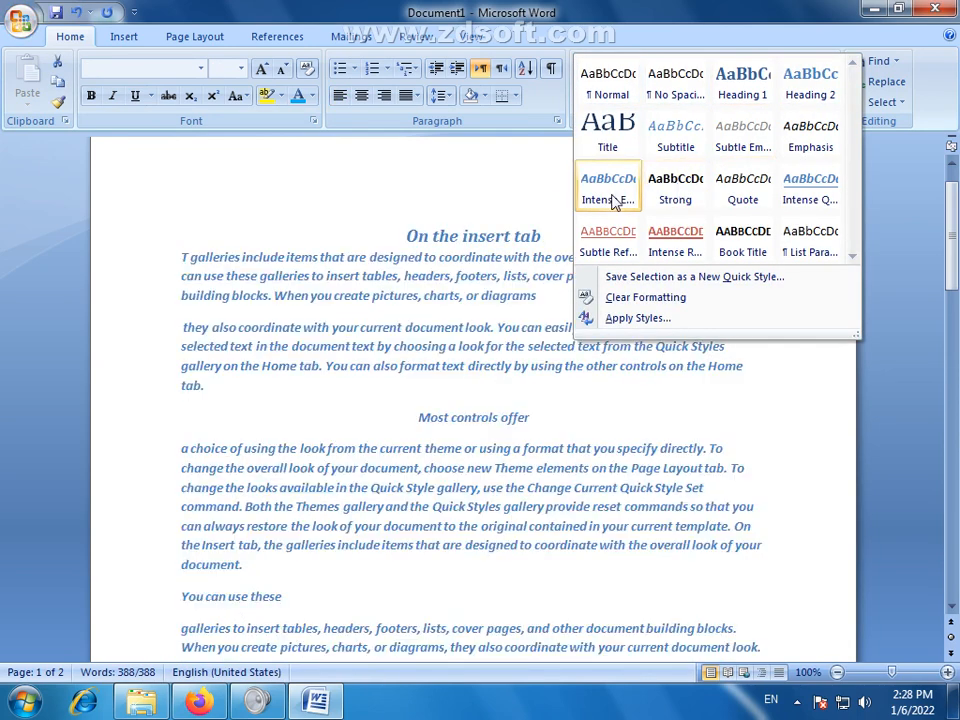
pyautogui.click(613, 200)
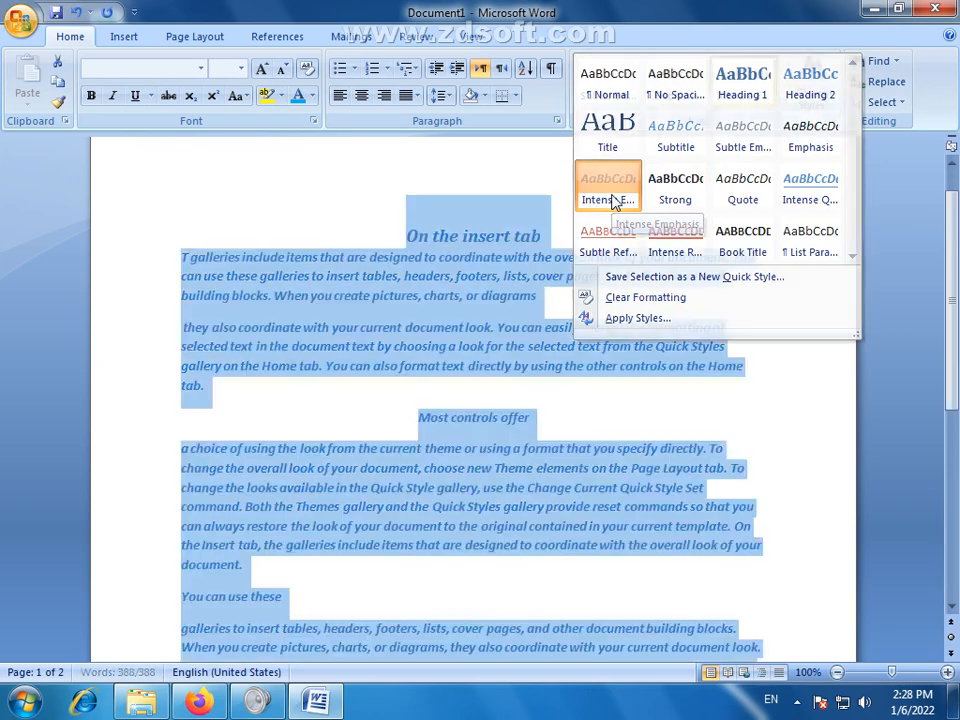
pyautogui.click(583, 392)
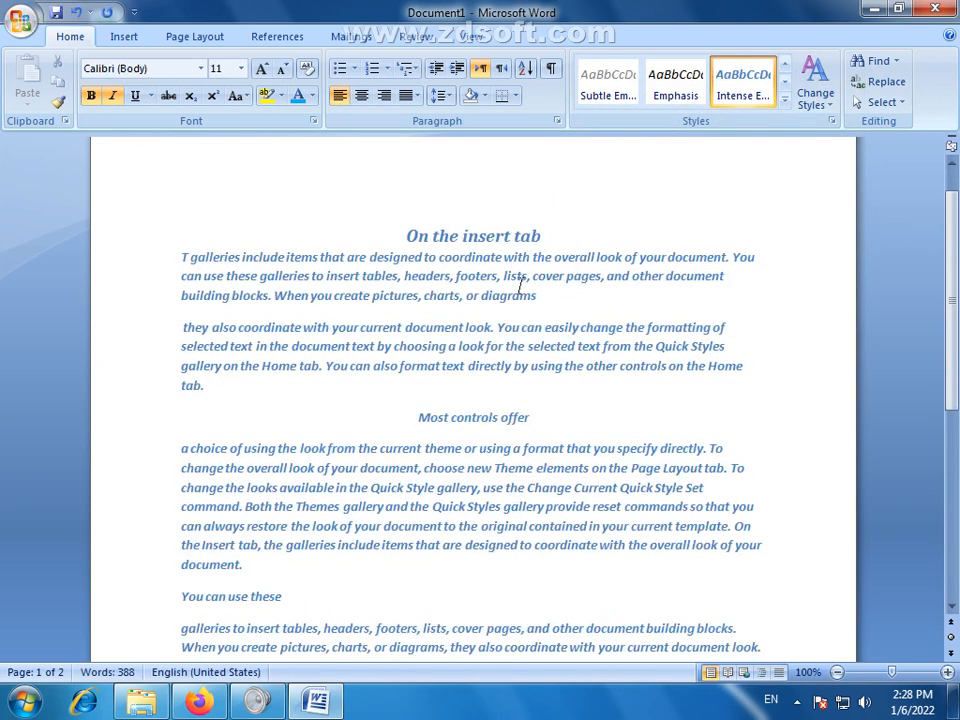
# Examine the full Quick Styles gallery, including its Clear Formatting option, without applying anything.
pyautogui.hotkey('ctrl', 'a')
pyautogui.click(546, 313)
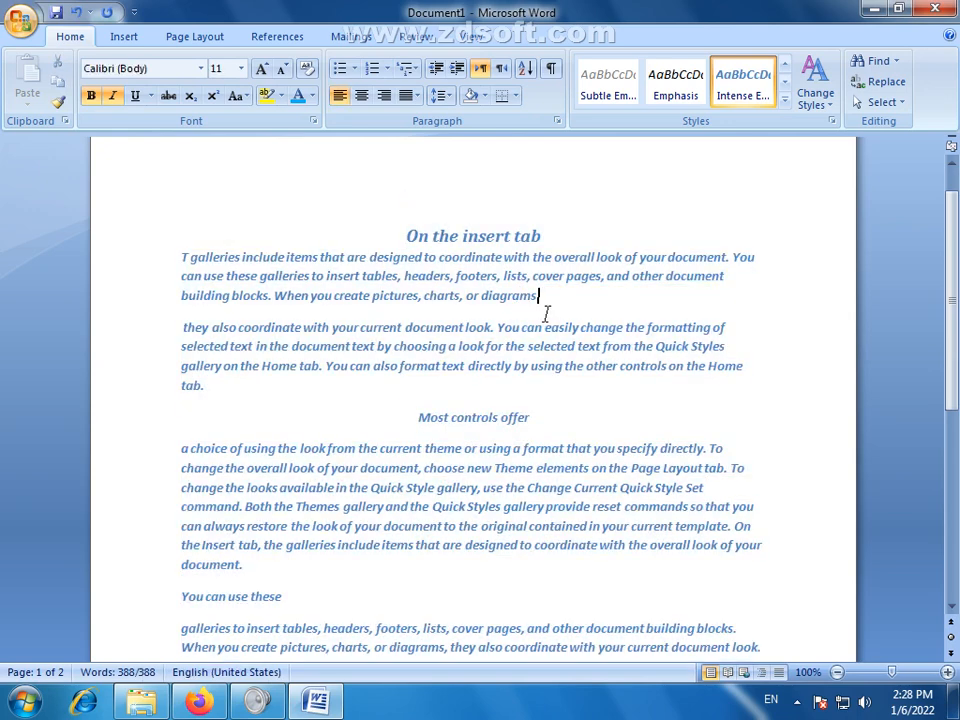
pyautogui.click(784, 100)
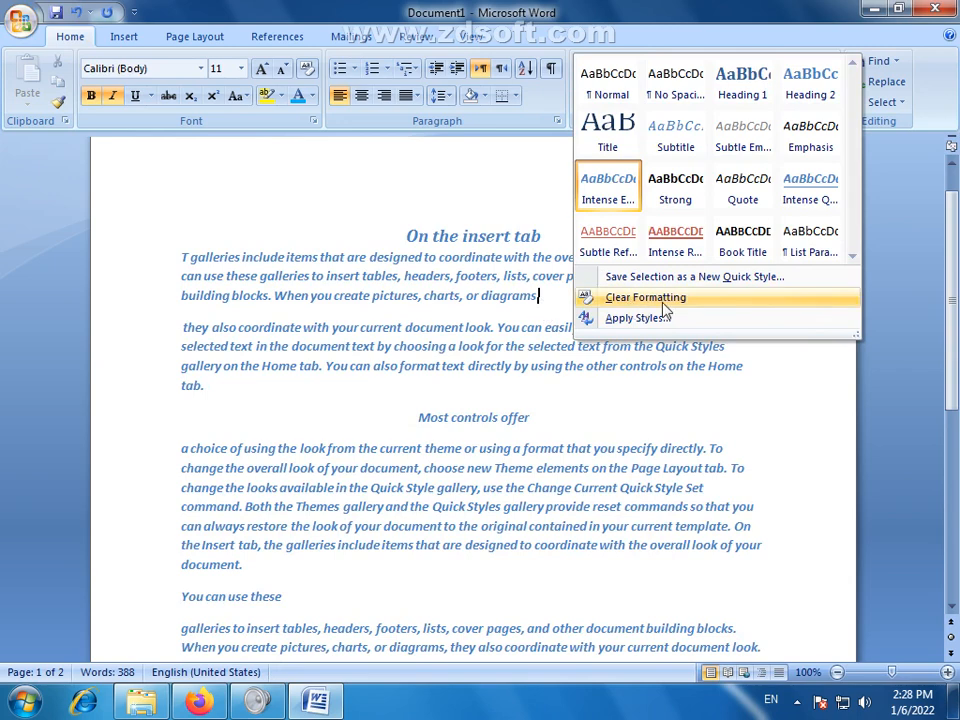
pyautogui.click(793, 366)
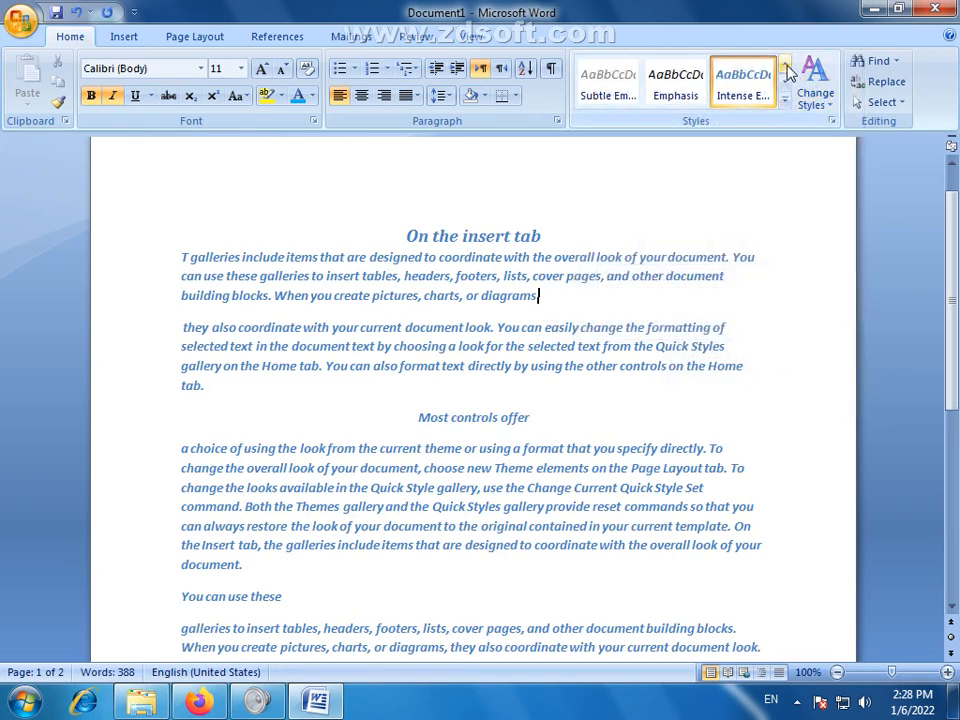
# Review the Change Styles options and set the current style set and theme as the default for new documents.
pyautogui.click(831, 110)
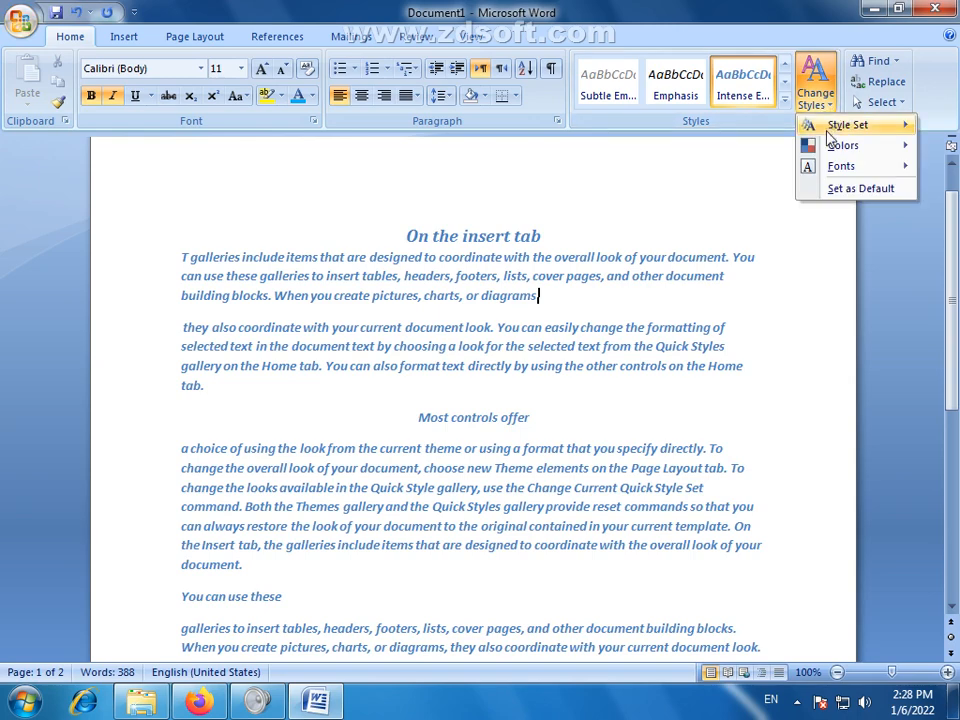
pyautogui.moveTo(852, 131)
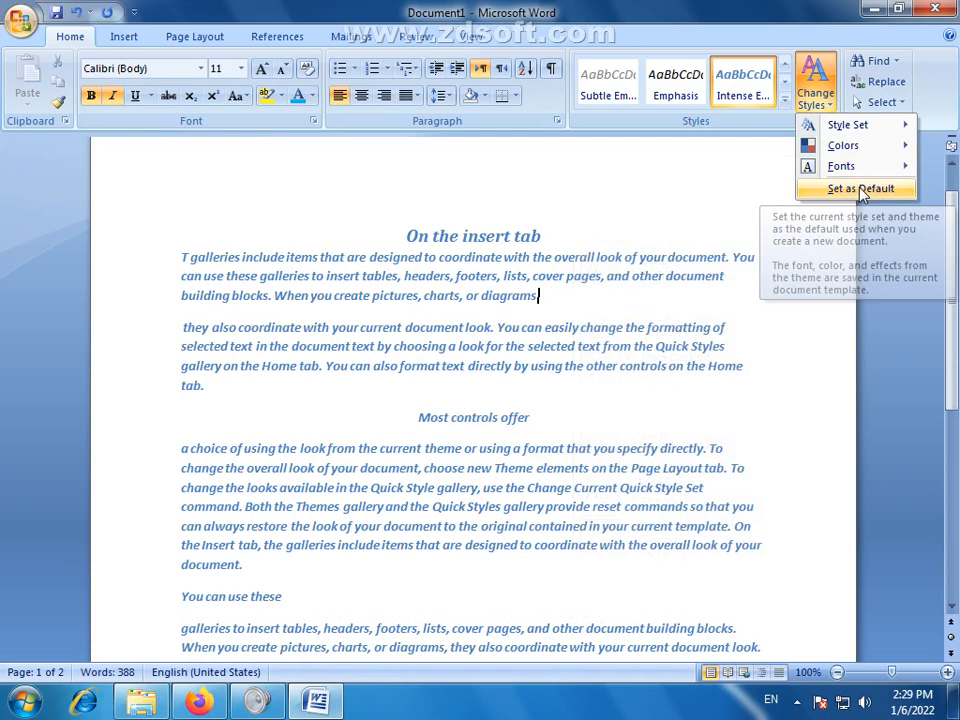
pyautogui.click(860, 190)
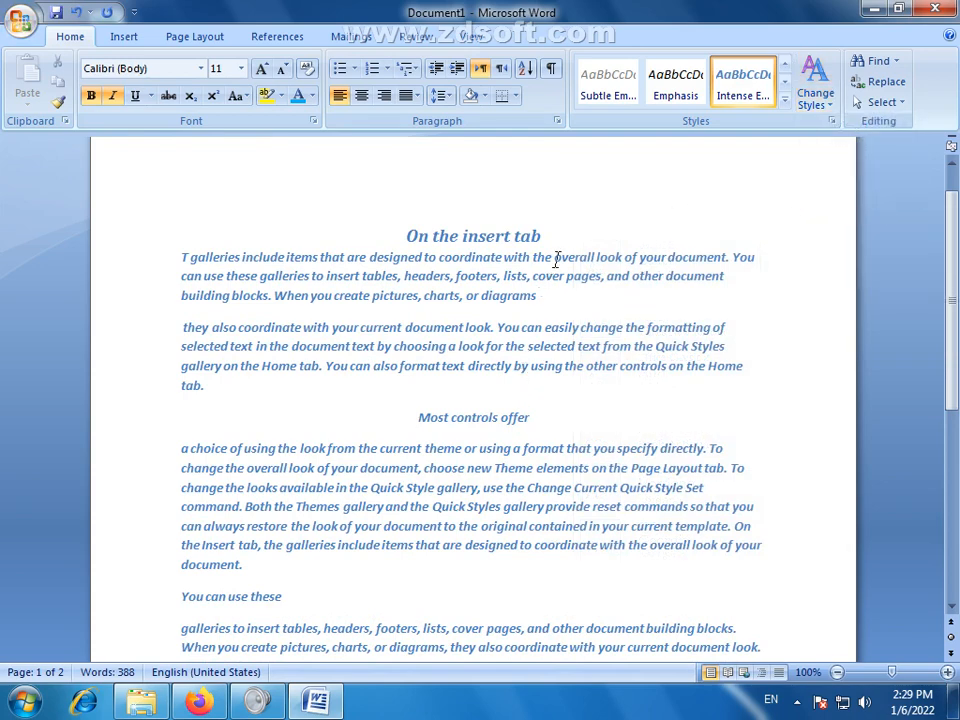
pyautogui.click(816, 98)
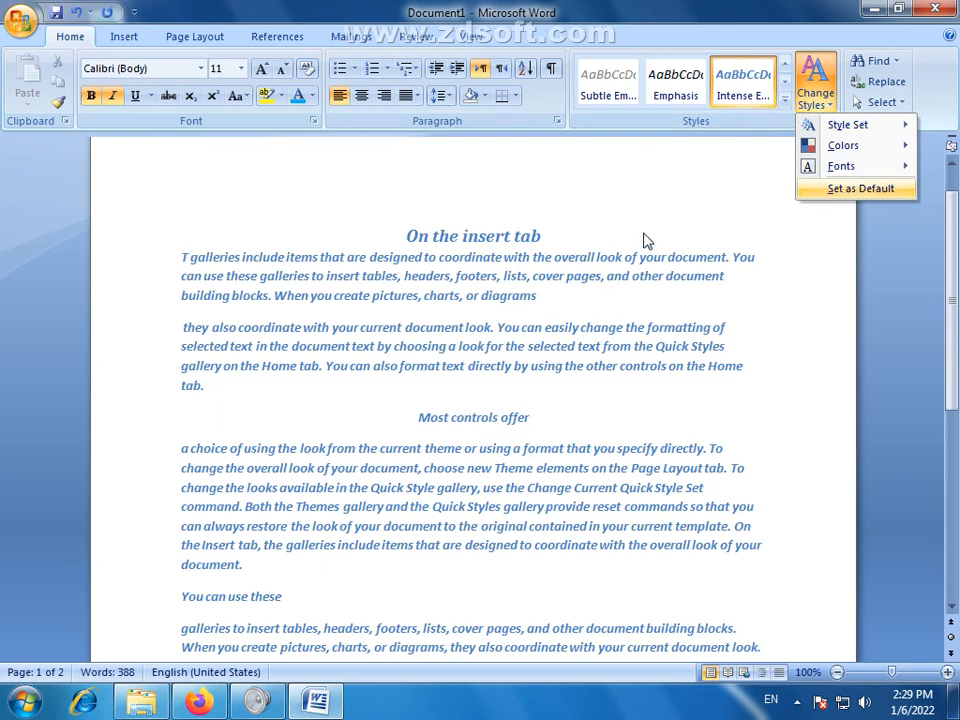
pyautogui.click(805, 189)
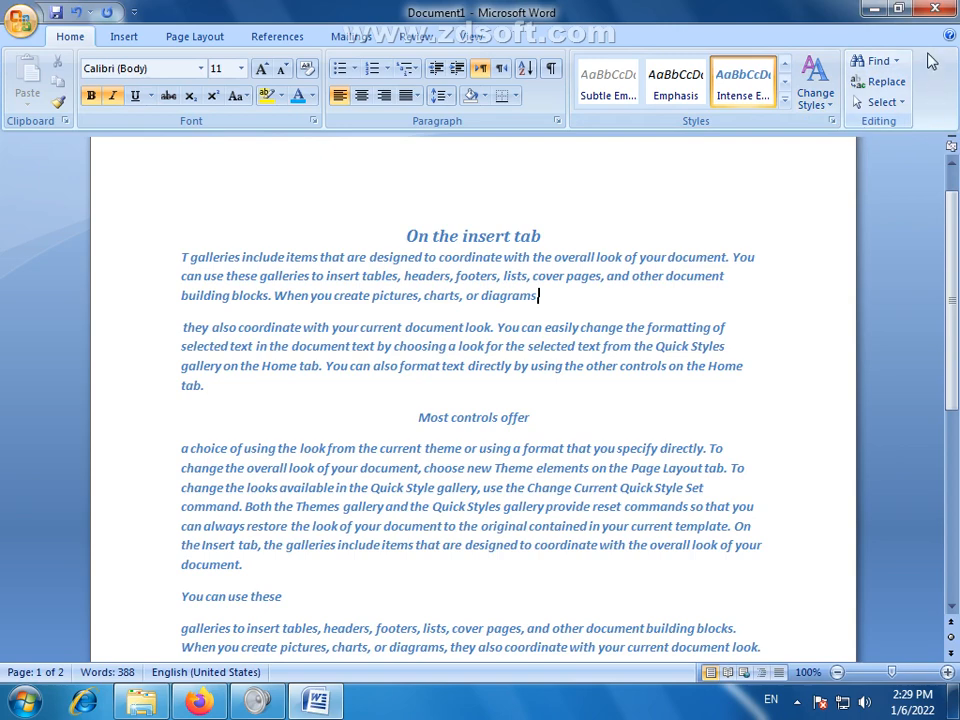
# Apply the Strong style to the "On the insert tab" heading and the two paragraphs below it, and show previews in the full styles list.
pyautogui.click(830, 121)
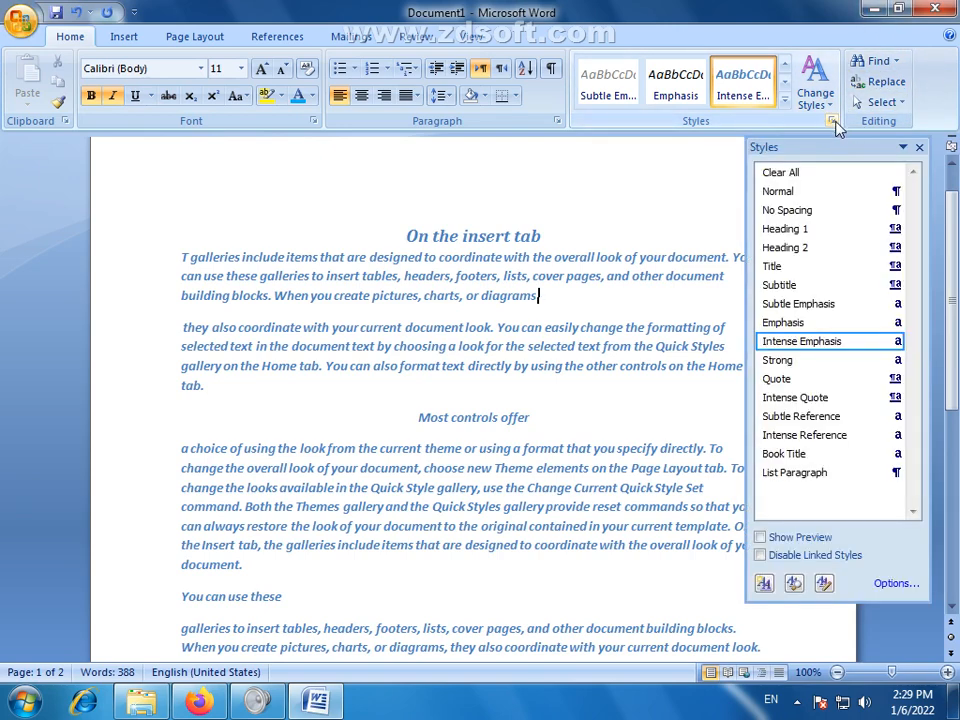
pyautogui.click(920, 148)
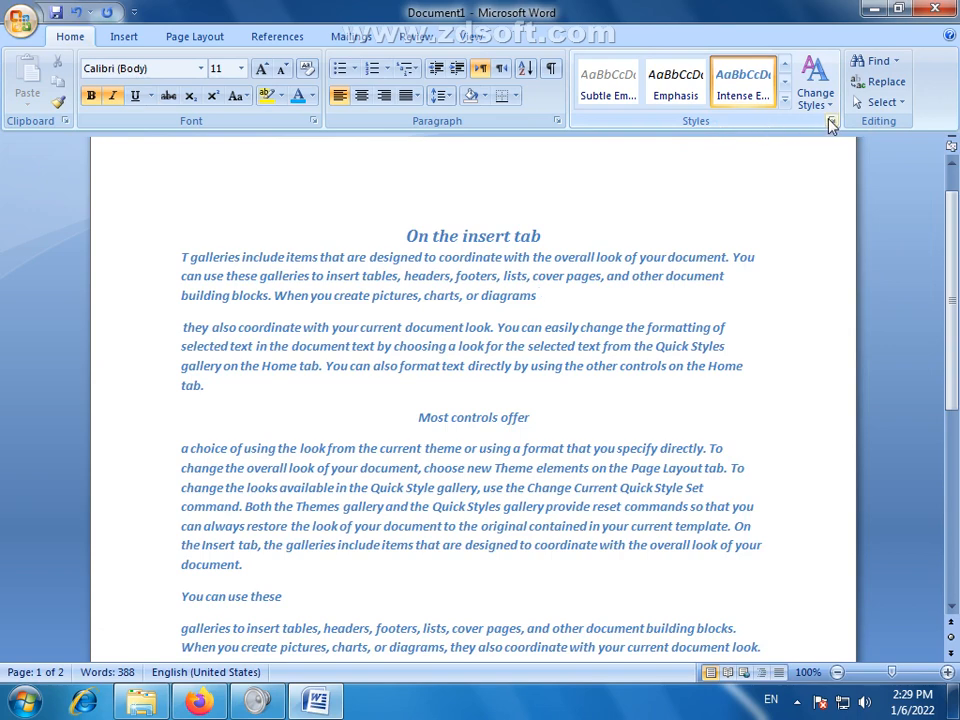
pyautogui.click(830, 121)
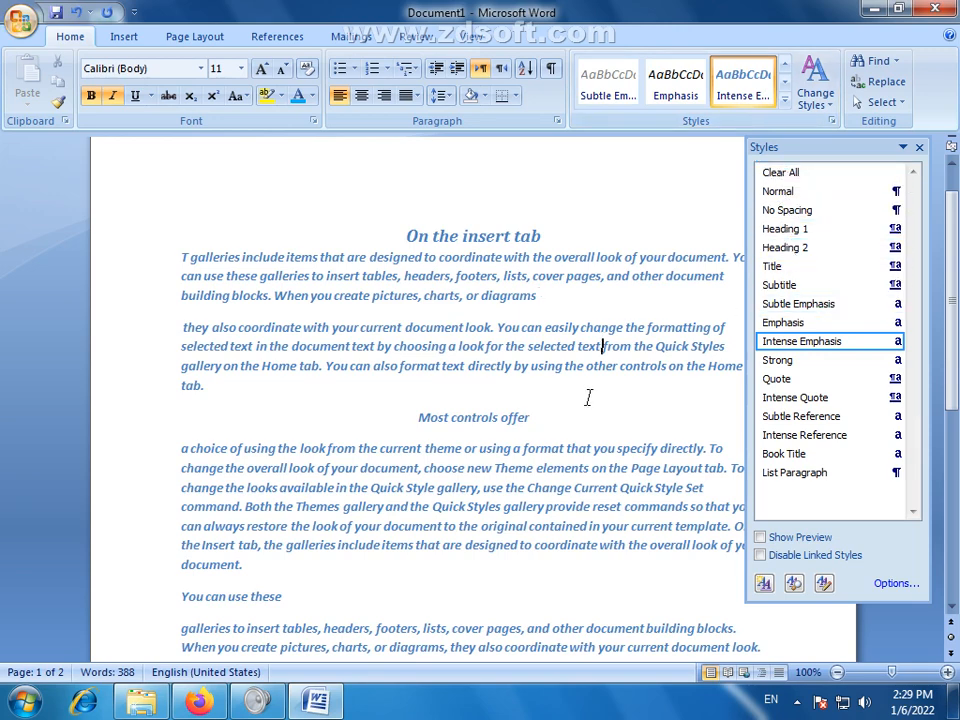
pyautogui.moveTo(201, 388); pyautogui.dragTo(156, 246)
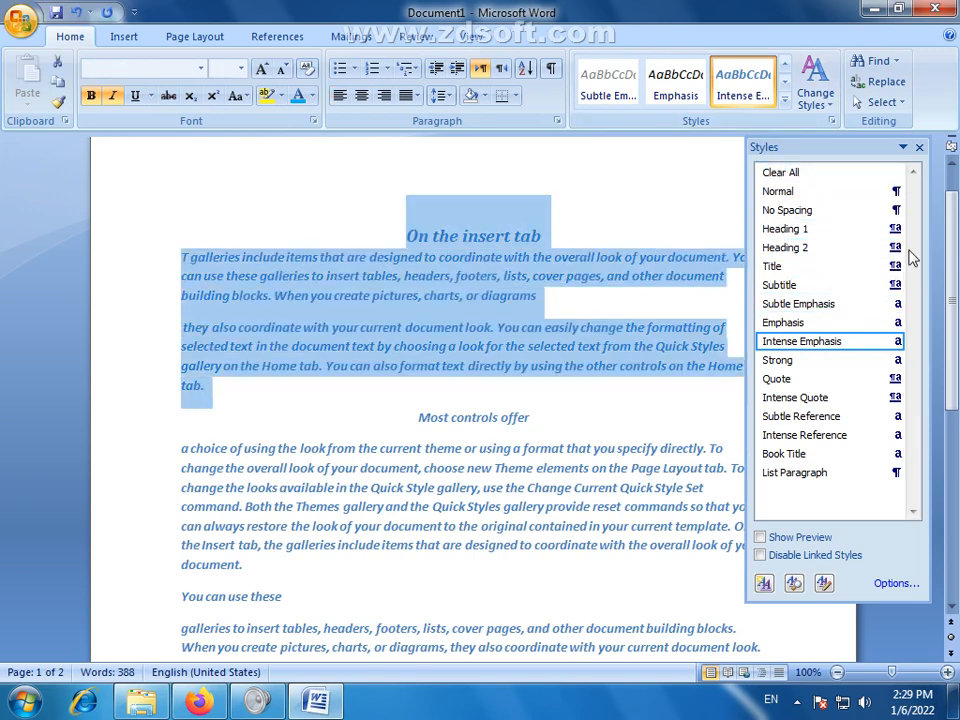
pyautogui.click(786, 364)
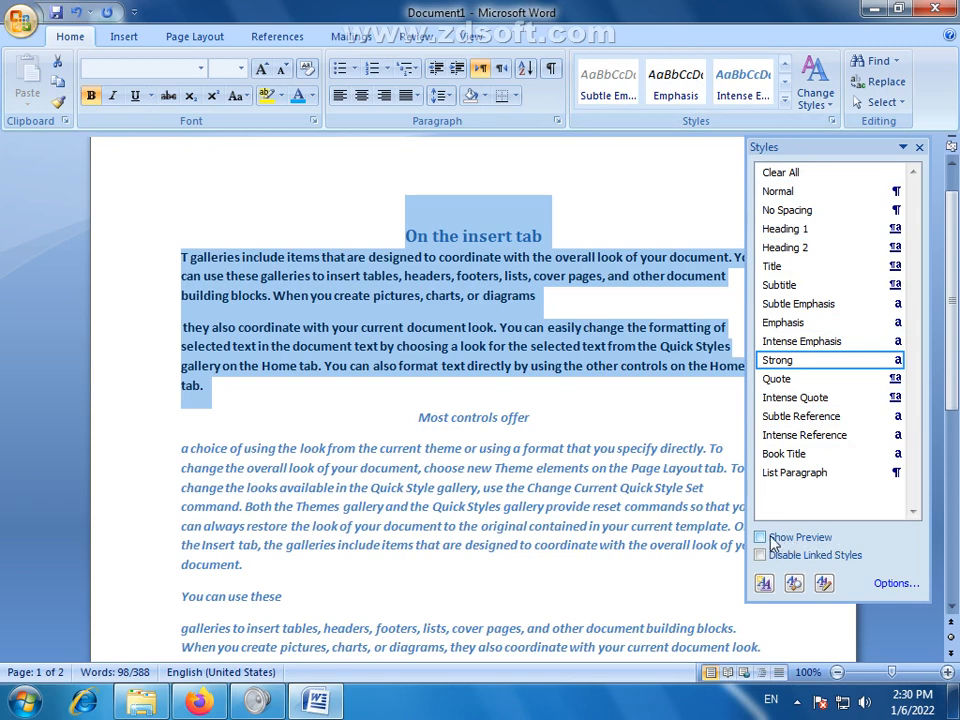
pyautogui.click(761, 538)
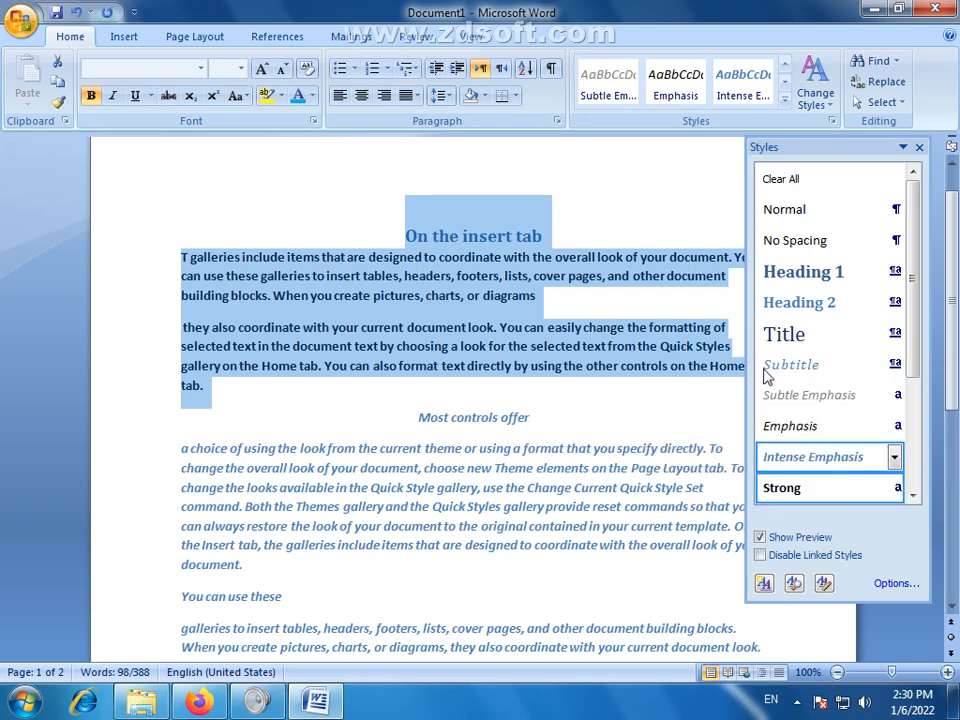
# Close the Styles list and delete all the text in the document.
pyautogui.click(541, 456)
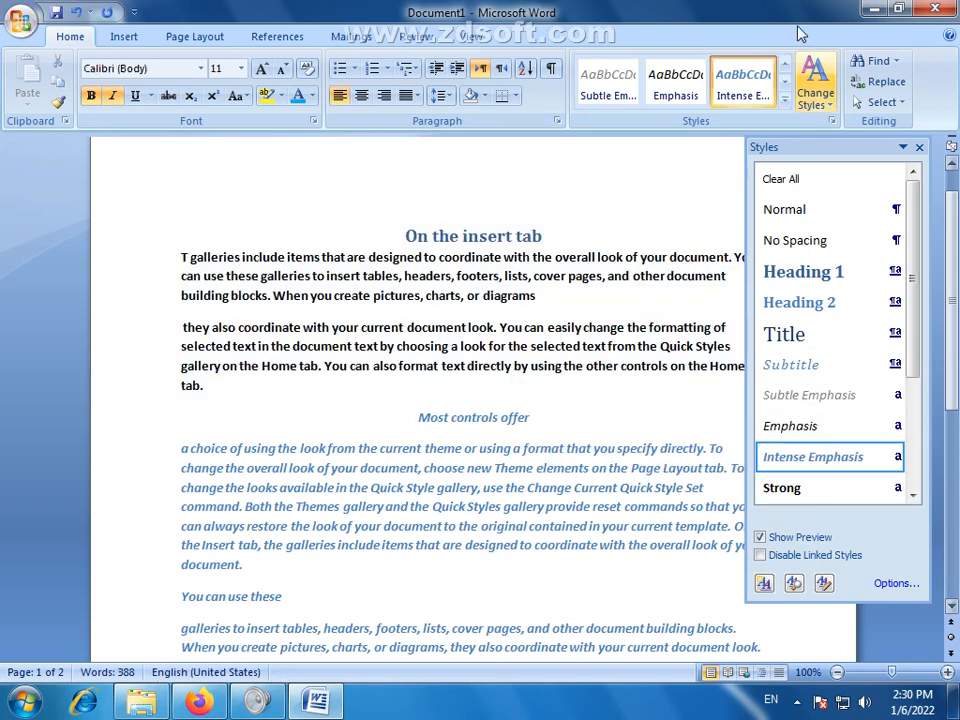
pyautogui.click(919, 148)
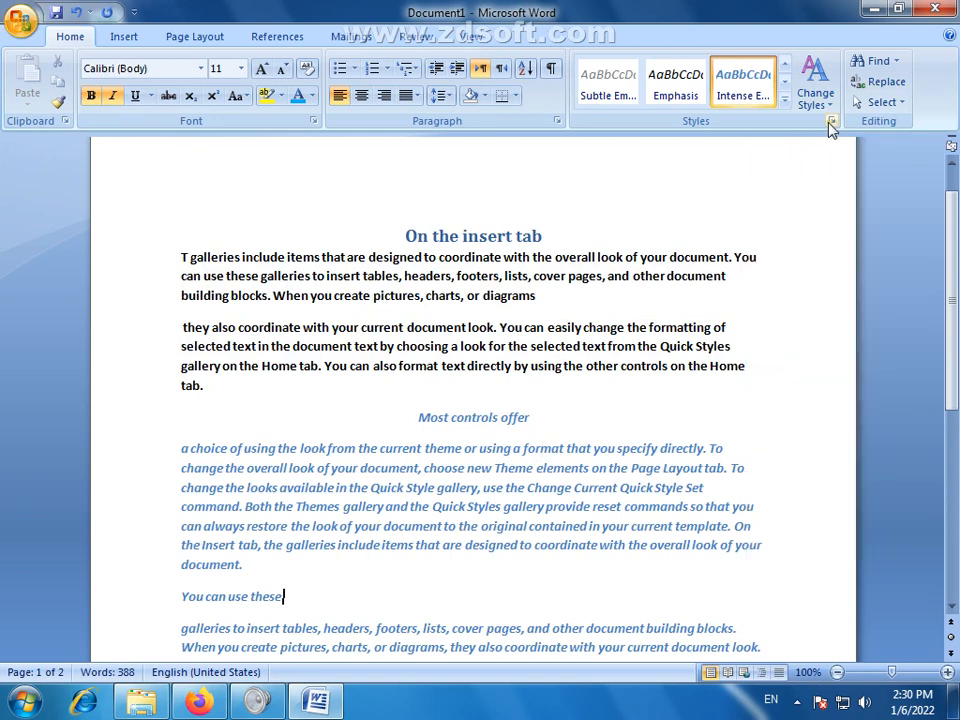
pyautogui.hotkey('ctrl', 'a')
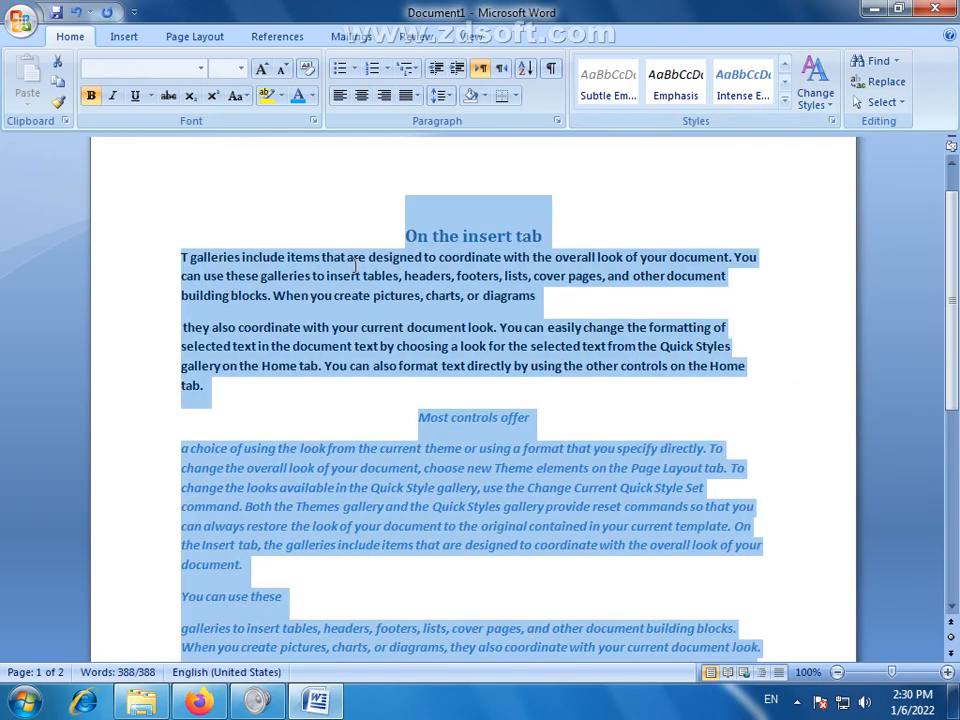
pyautogui.click(512, 490)
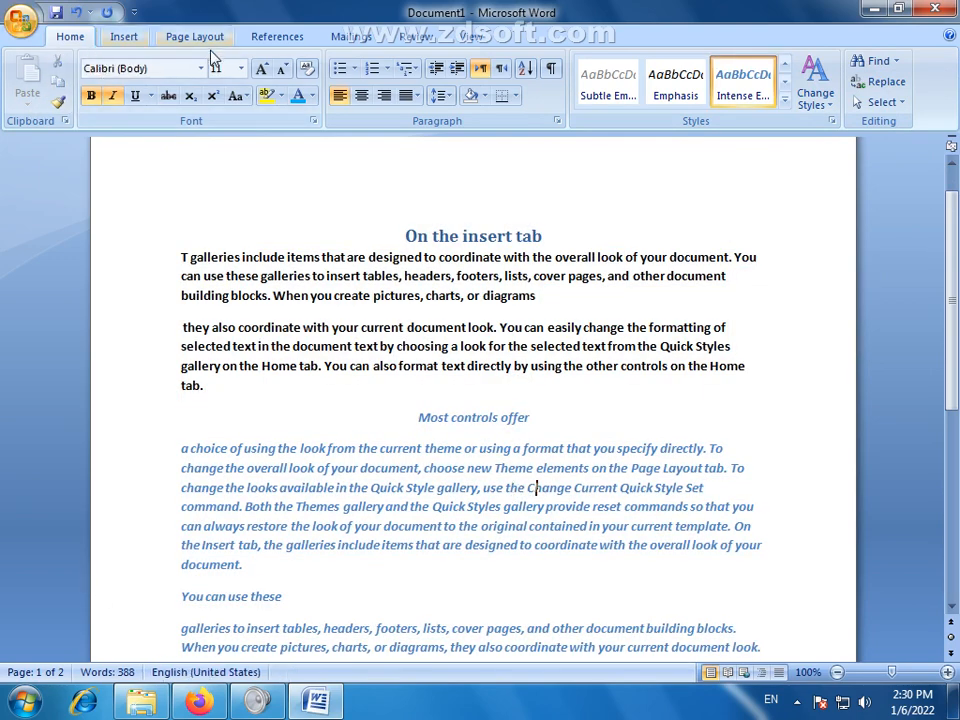
pyautogui.hotkey('ctrl', 'a')
pyautogui.press('Delete')
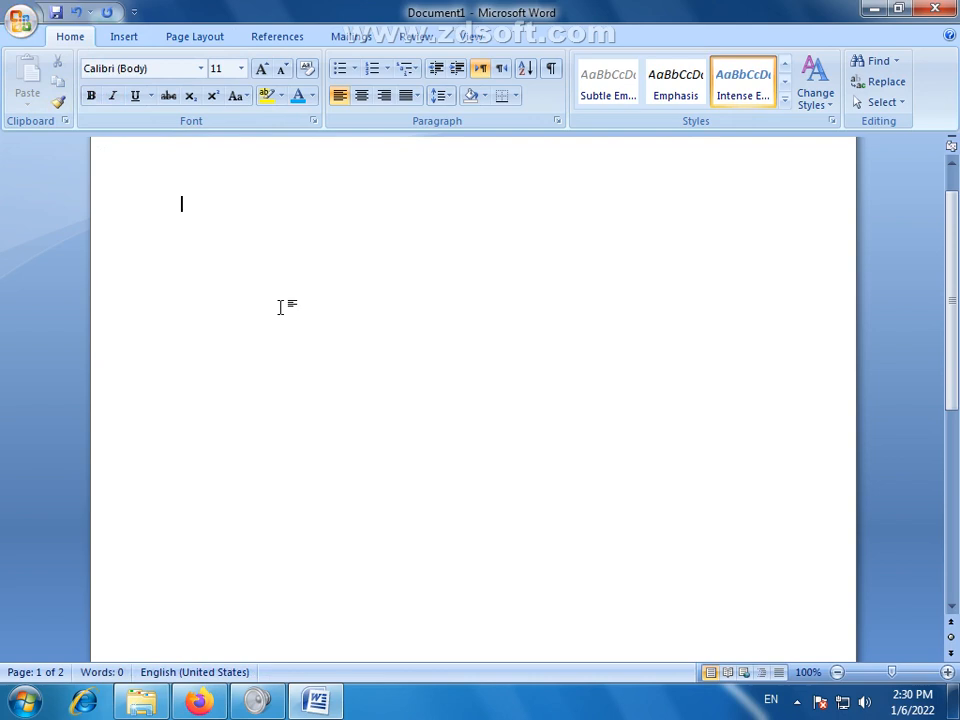
# Generate sample text with =rand(5,5) and format it as justified 14 pt text.
pyautogui.write('=RANAD')
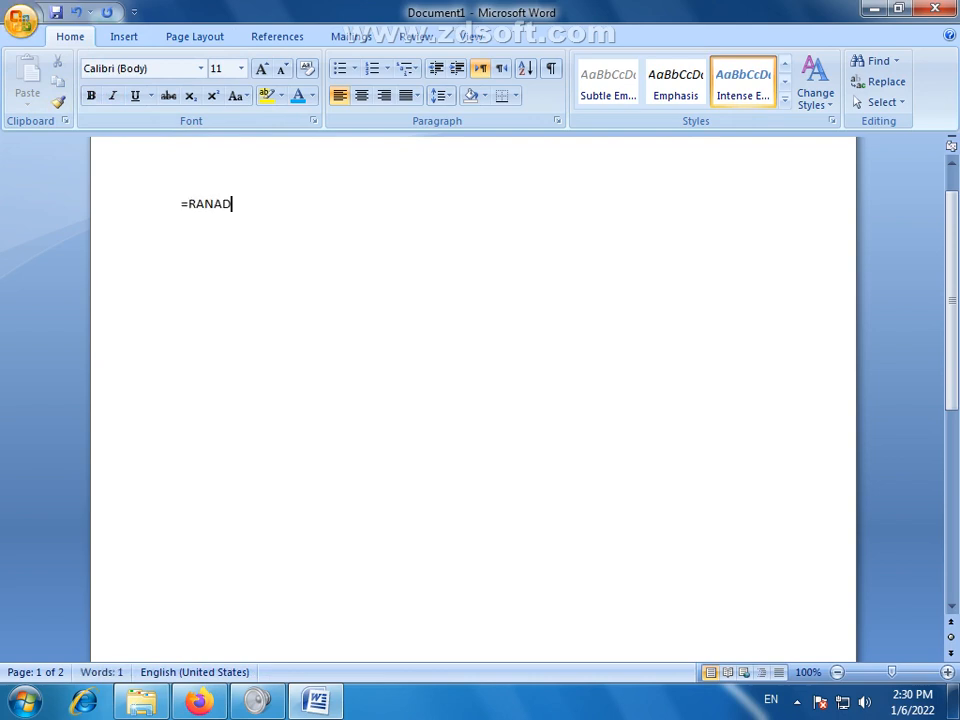
pyautogui.press('BackSpace')
pyautogui.press('BackSpace')
pyautogui.press('BackSpace')
pyautogui.press('BackSpace')
pyautogui.press('BackSpace')
pyautogui.write('ra')
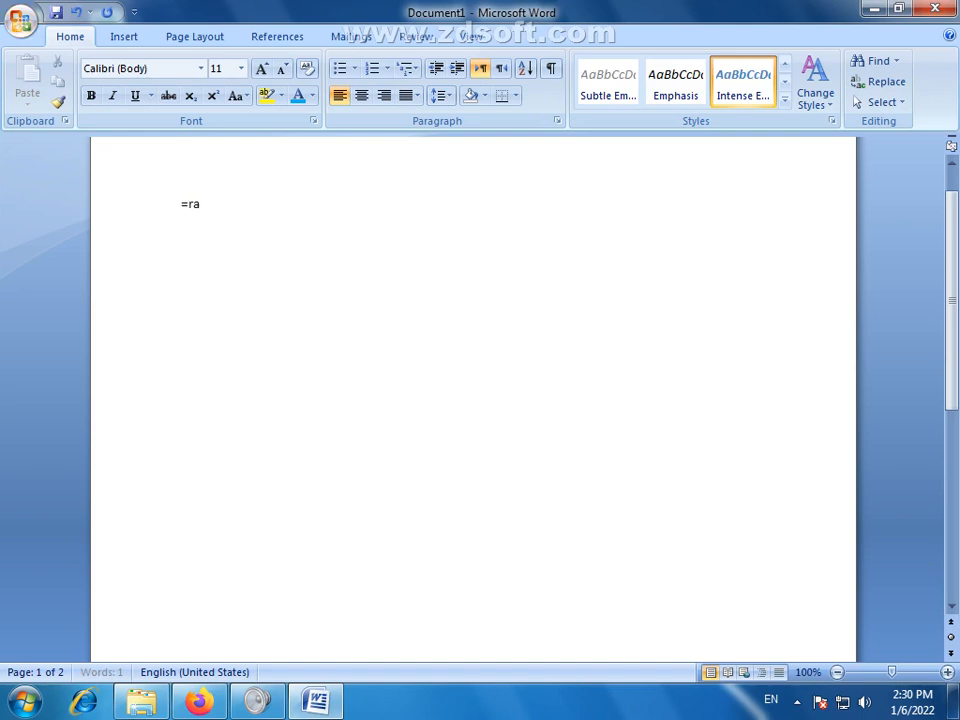
pyautogui.write('nd(5')
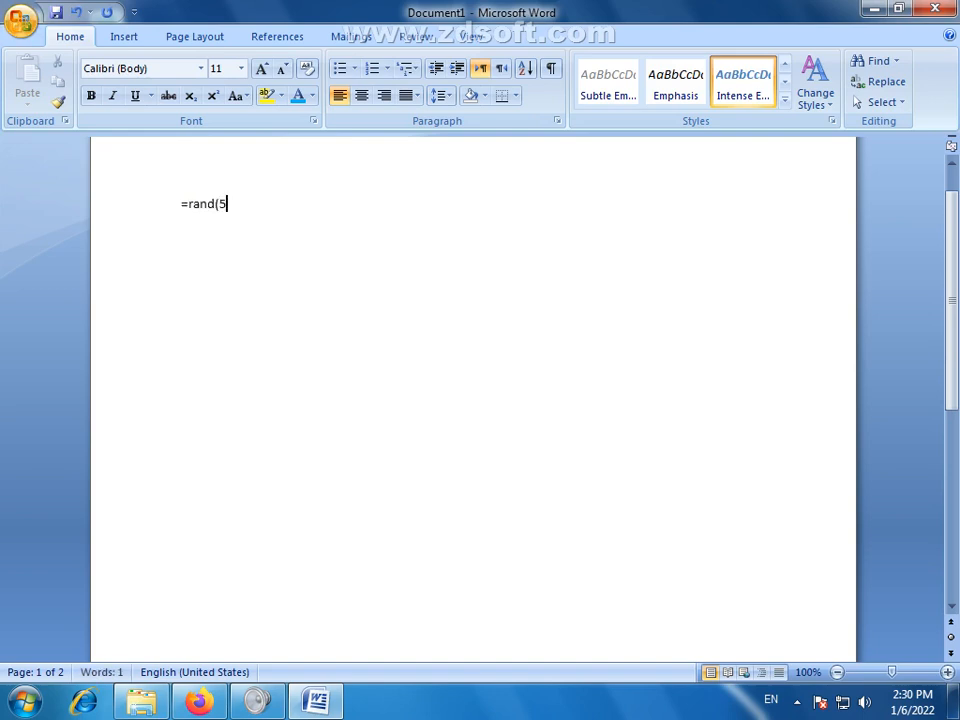
pyautogui.write(',5)')
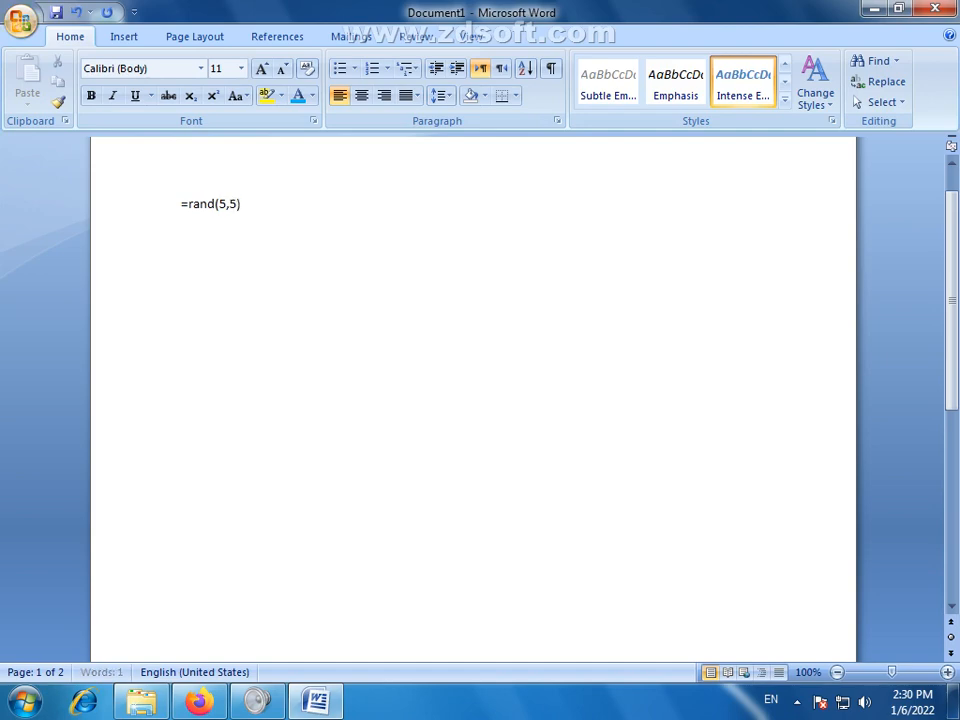
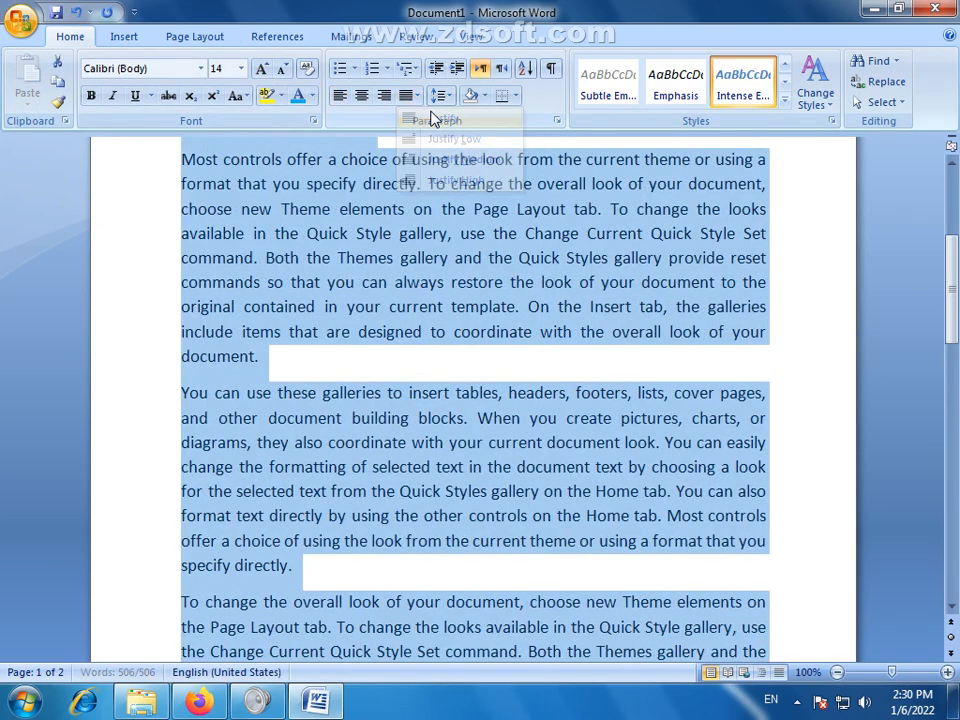
pyautogui.click(621, 257)
pyautogui.moveTo(951, 270); pyautogui.dragTo(953, 195)
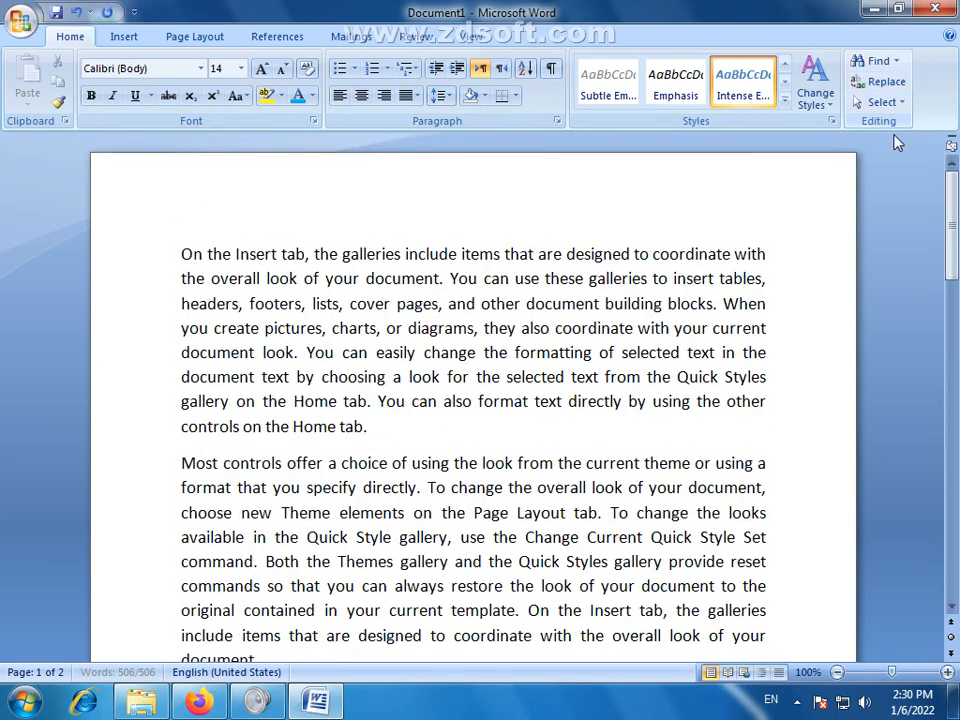
# Select the whole first paragraph and clear the selection again.
pyautogui.moveTo(898, 143)
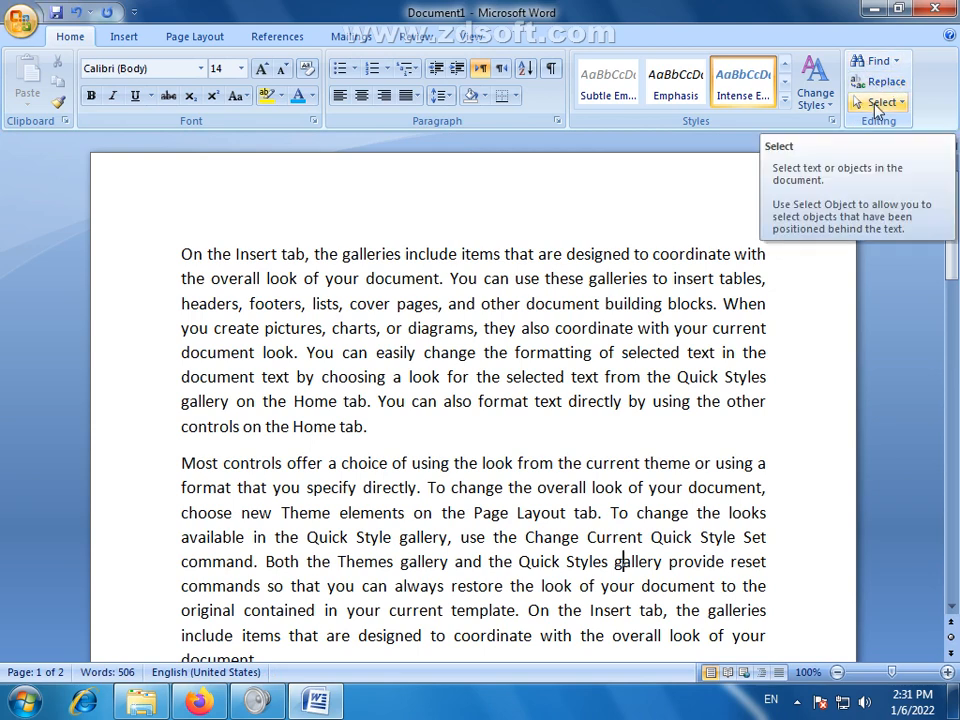
pyautogui.click(375, 424)
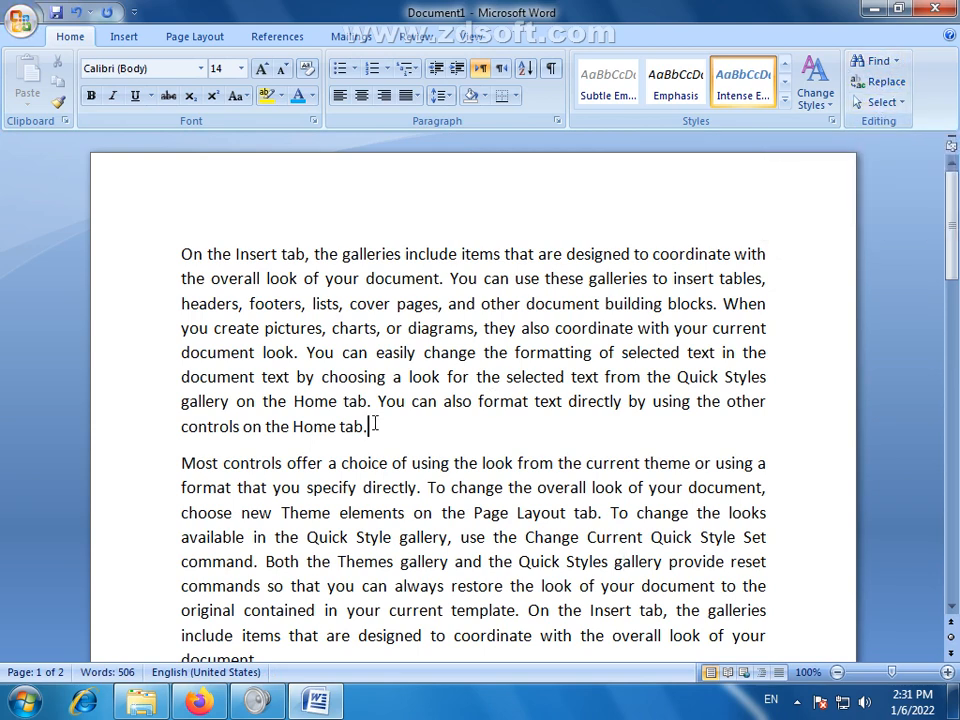
pyautogui.moveTo(375, 424); pyautogui.dragTo(176, 255)
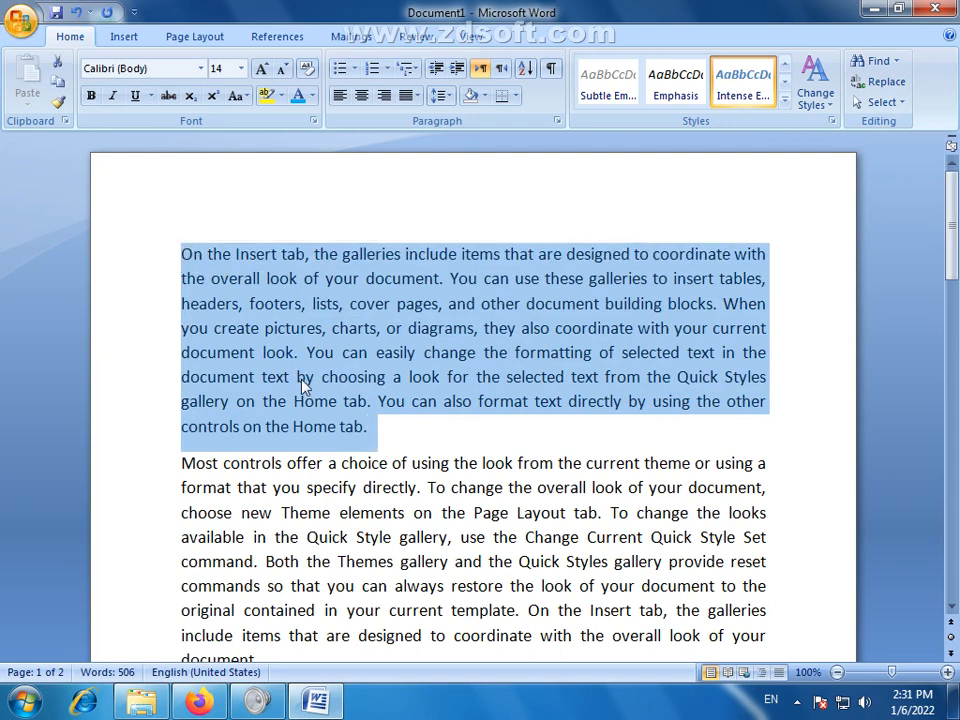
pyautogui.click(303, 384)
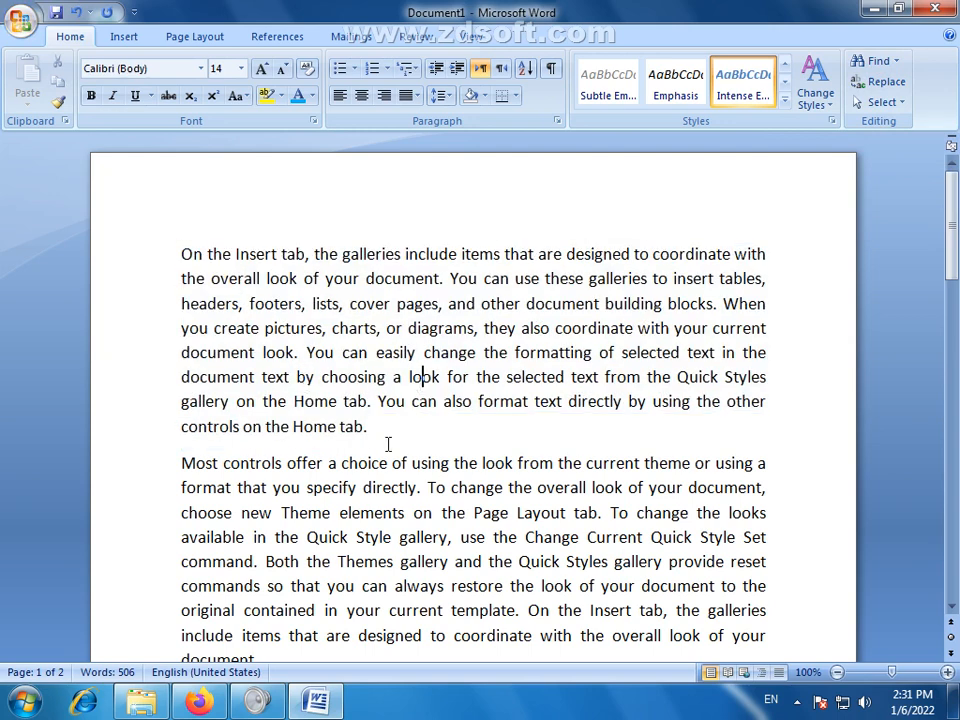
pyautogui.moveTo(377, 426); pyautogui.dragTo(173, 265)
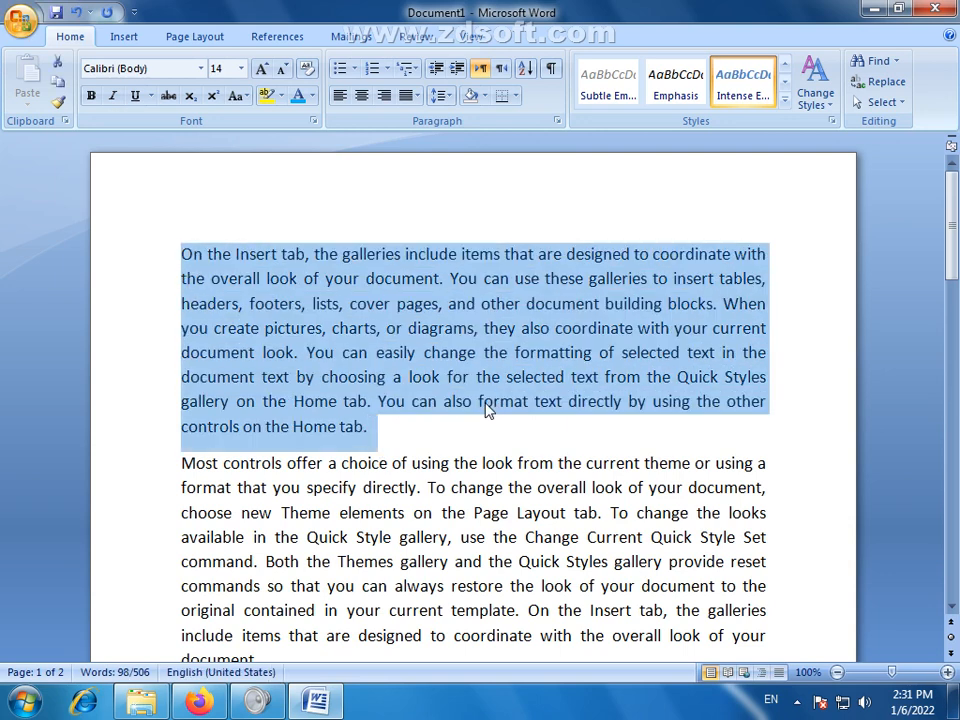
pyautogui.click(390, 432)
pyautogui.moveTo(390, 432); pyautogui.dragTo(176, 244)
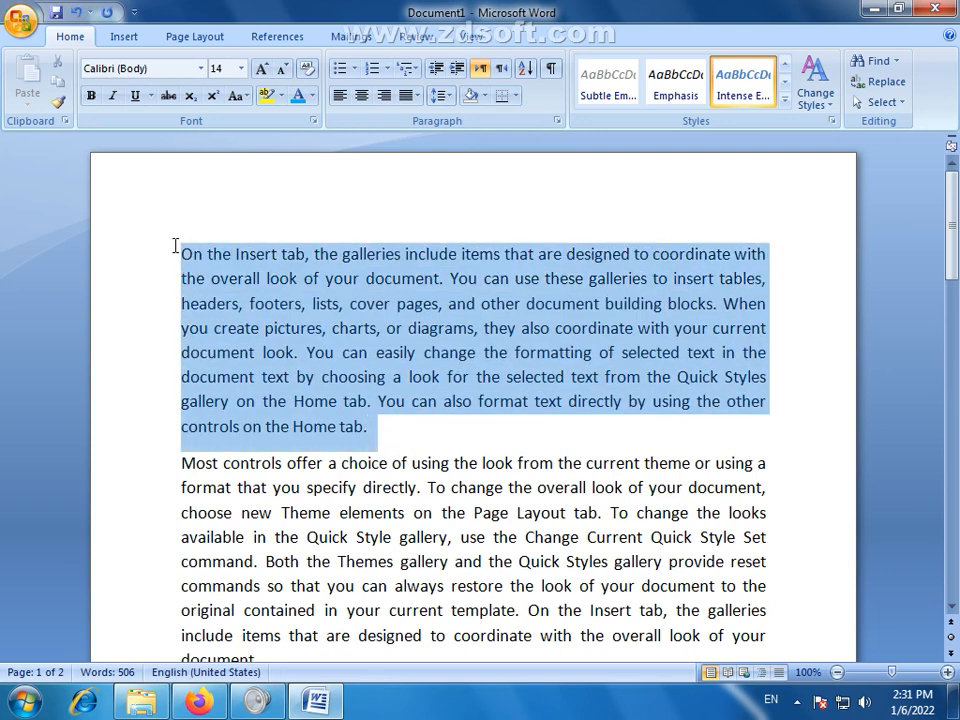
pyautogui.click(252, 304)
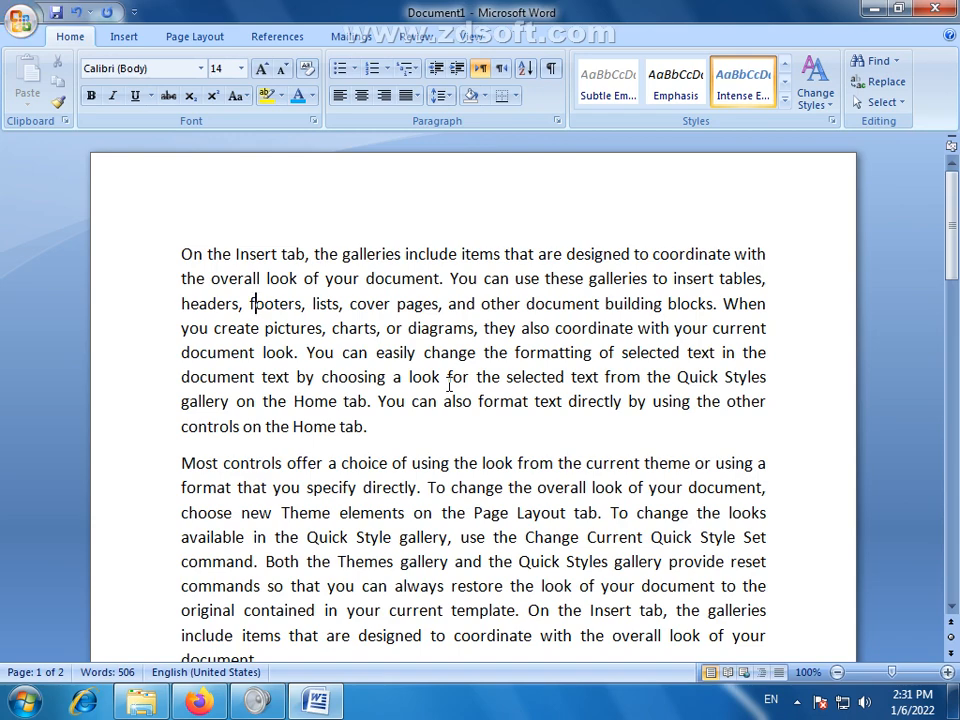
# Insert the word "Lahore" before "document" in the second line of the first paragraph.
pyautogui.moveTo(953, 230)
pyautogui.mouseDown()
pyautogui.moveTo(957, 490)
pyautogui.moveTo(958, 232)
pyautogui.mouseUp()
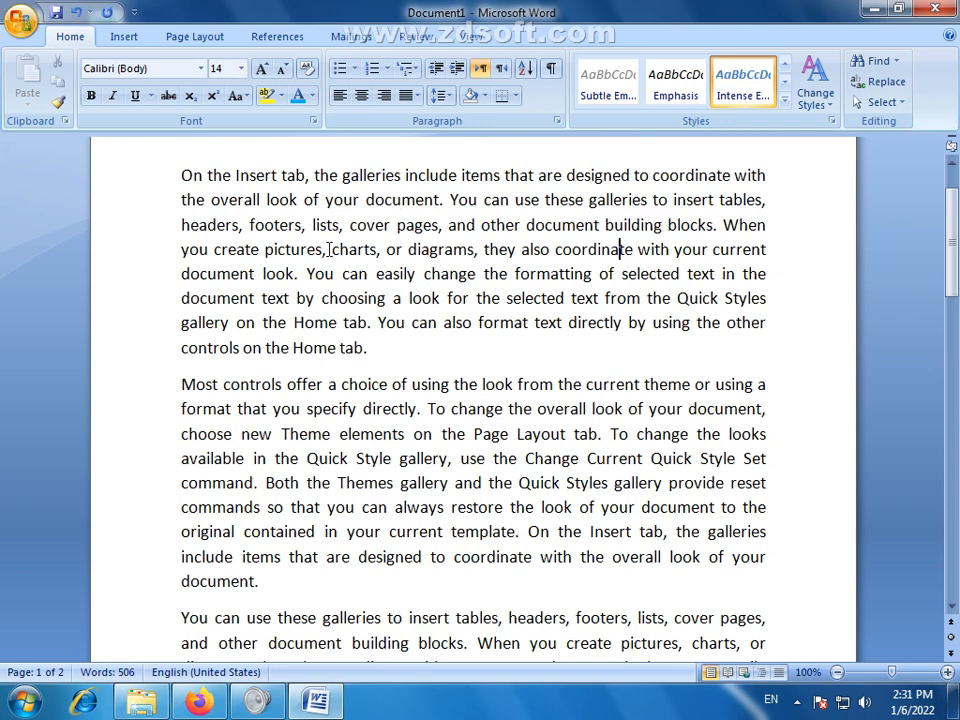
pyautogui.click(367, 199)
pyautogui.write('Lahor')
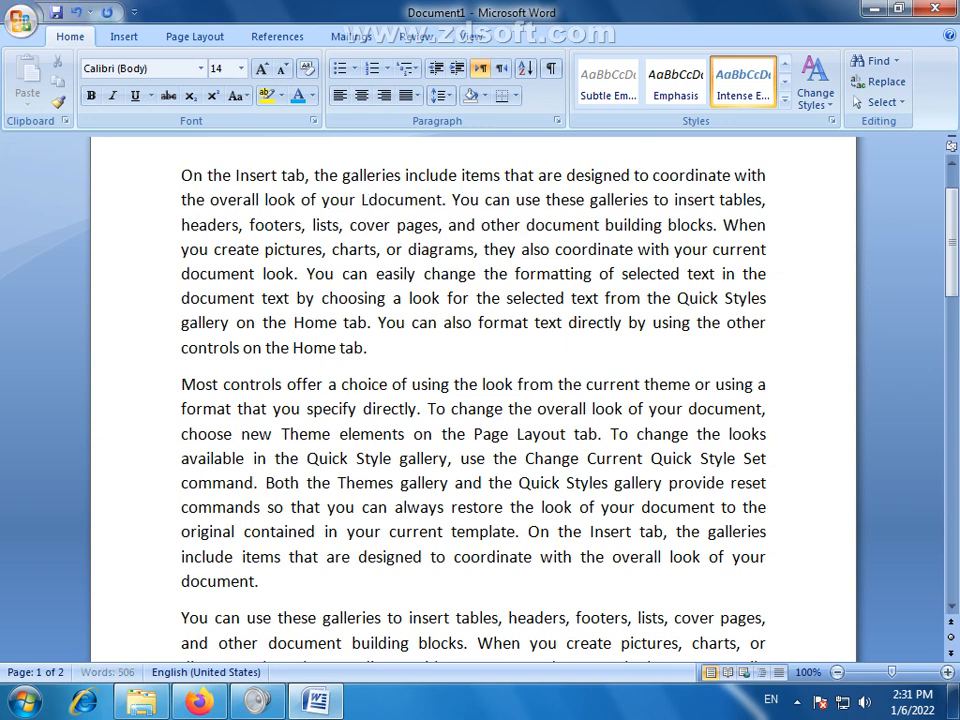
pyautogui.write('e')
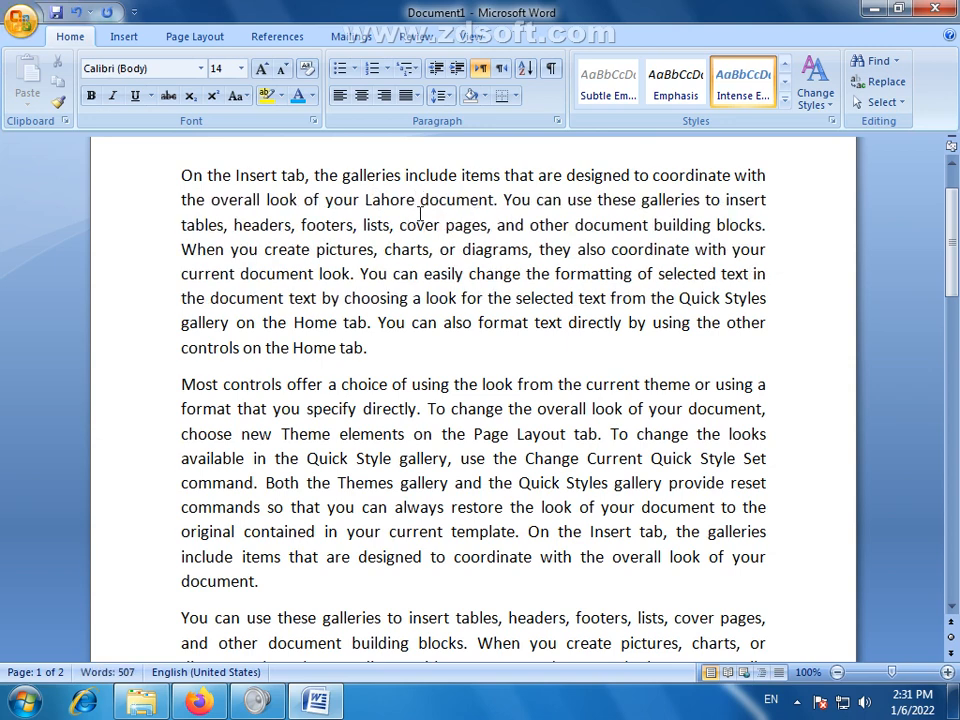
# Copy the word "Lahore" from the second line of the first paragraph.
pyautogui.moveTo(421, 199); pyautogui.dragTo(368, 202)
pyautogui.rightClick(367, 201)
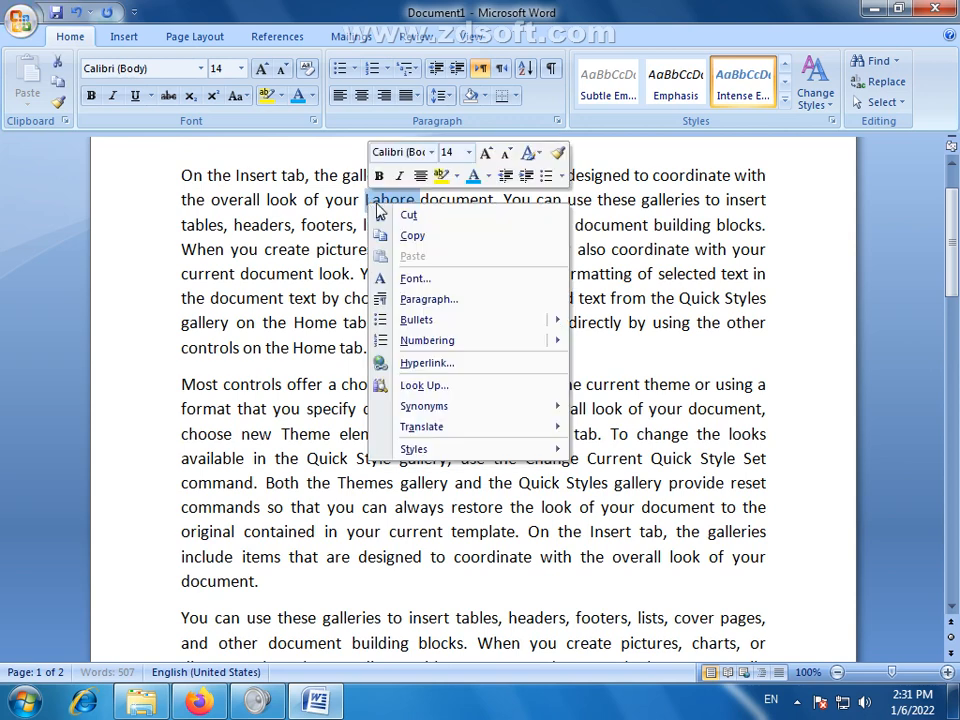
pyautogui.press('Escape')
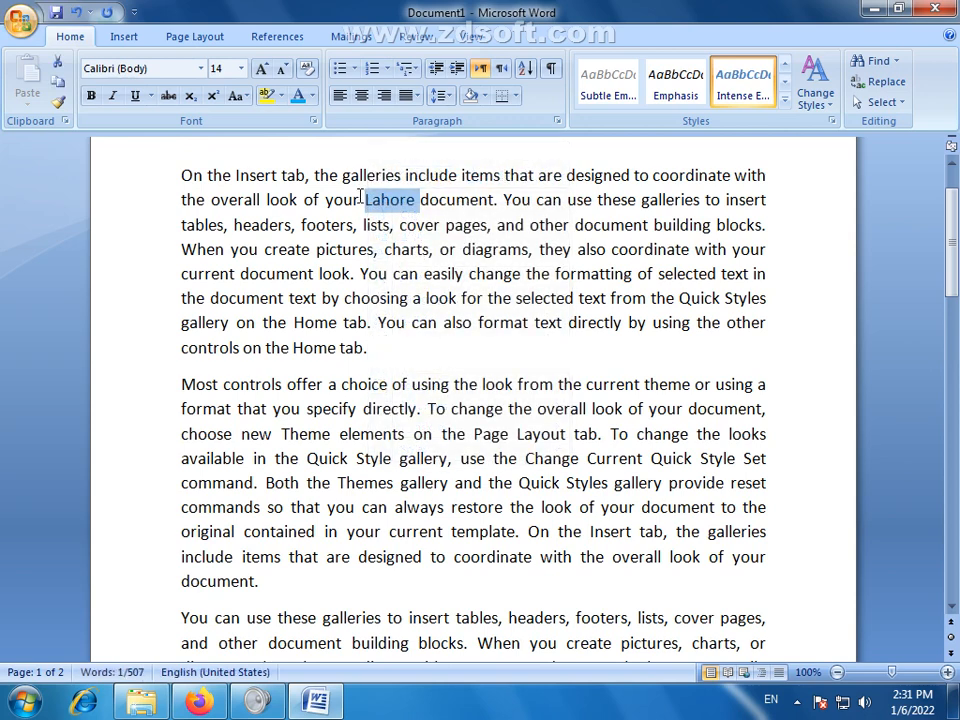
pyautogui.moveTo(360, 197)
pyautogui.mouseDown()
pyautogui.moveTo(429, 197)
pyautogui.moveTo(418, 214)
pyautogui.moveTo(362, 199)
pyautogui.mouseUp()
pyautogui.click(421, 200)
pyautogui.rightClick(374, 201)
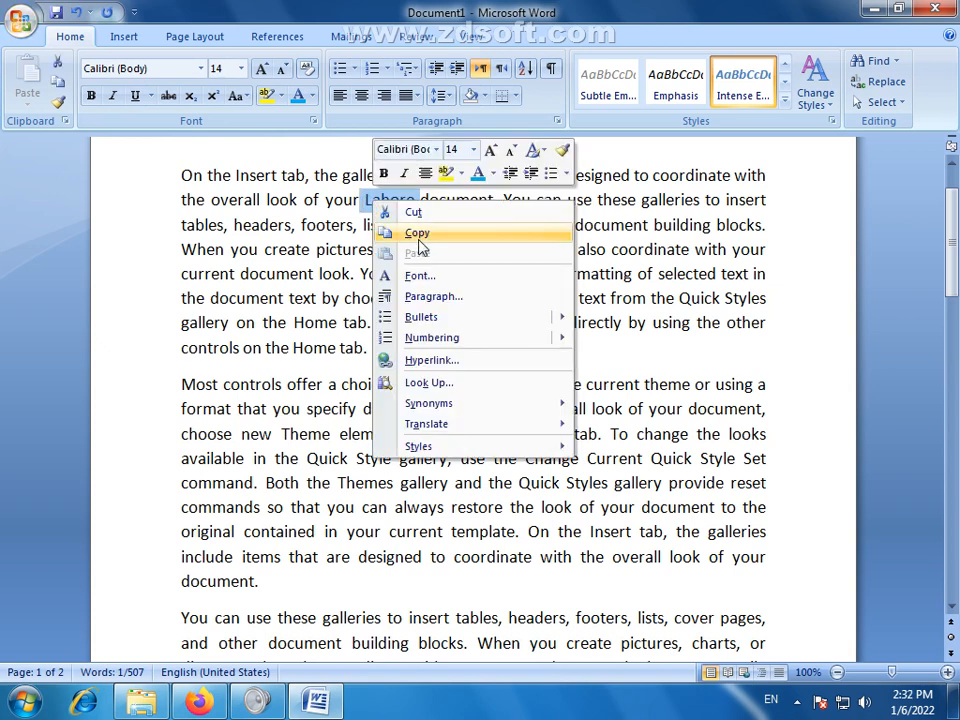
pyautogui.click(417, 240)
# Paste "Lahore" before "text directly" in the first paragraph and at three places in the second: inside "Page", inside "template" and before "Quick Style gallery".
pyautogui.click(535, 322)
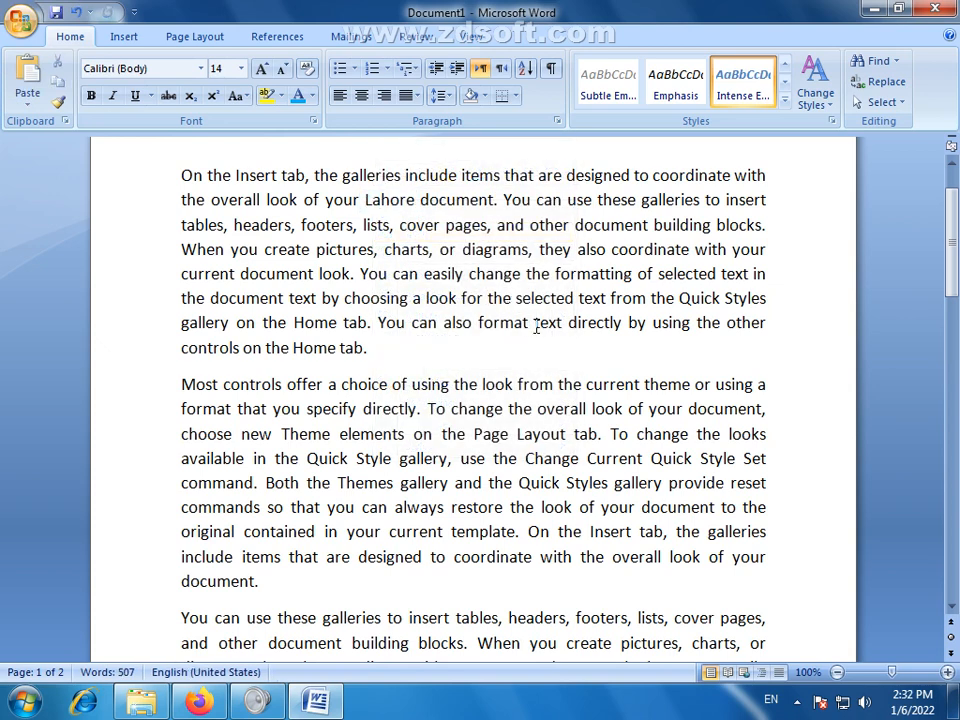
pyautogui.hotkey('ctrl', 'v')
pyautogui.click(499, 436)
pyautogui.hotkey('ctrl', 'v')
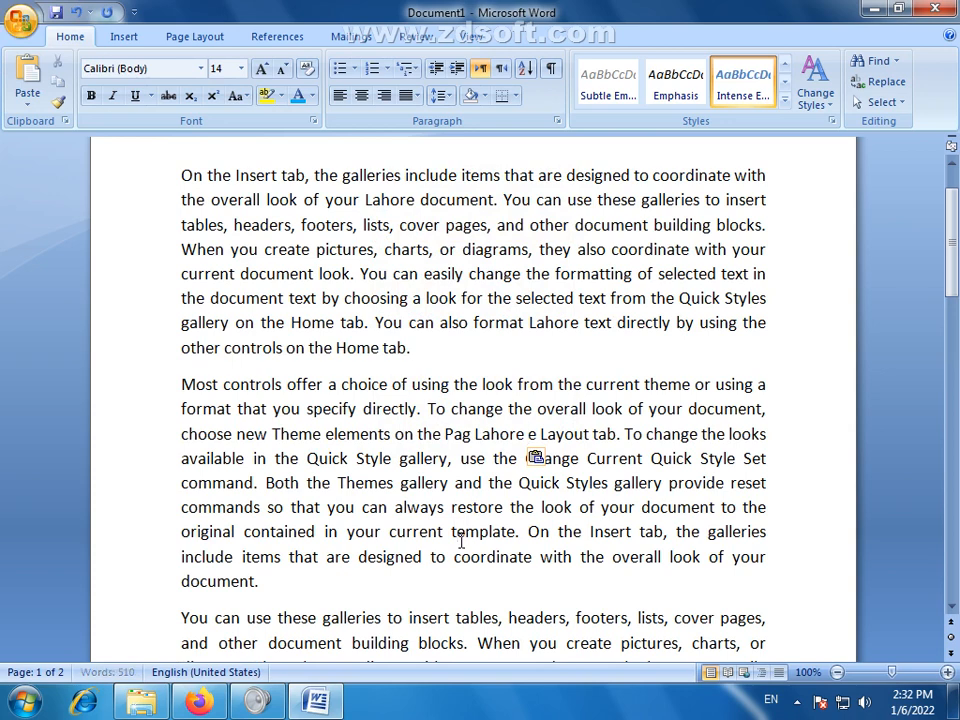
pyautogui.click(458, 533)
pyautogui.hotkey('ctrl', 'v')
pyautogui.click(307, 459)
pyautogui.hotkey('ctrl', 'v')
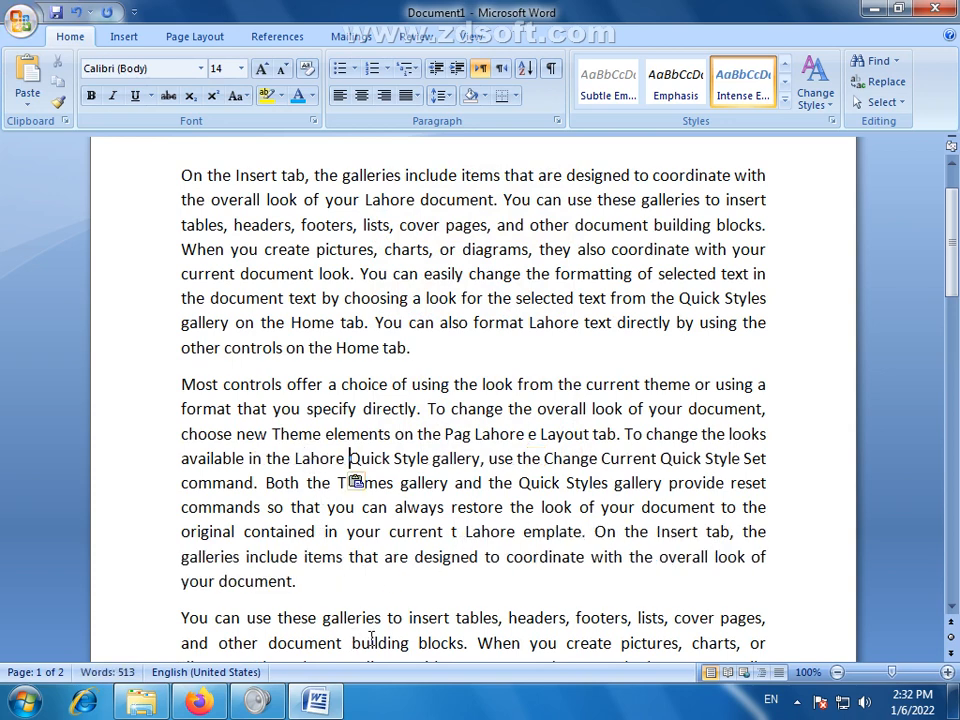
# Paste "Lahore" at three places in the third paragraph, inside the words "building", "current" and "using".
pyautogui.click(352, 641)
pyautogui.hotkey('ctrl', 'v')
pyautogui.click(519, 577)
pyautogui.hotkey('ctrl', 'v')
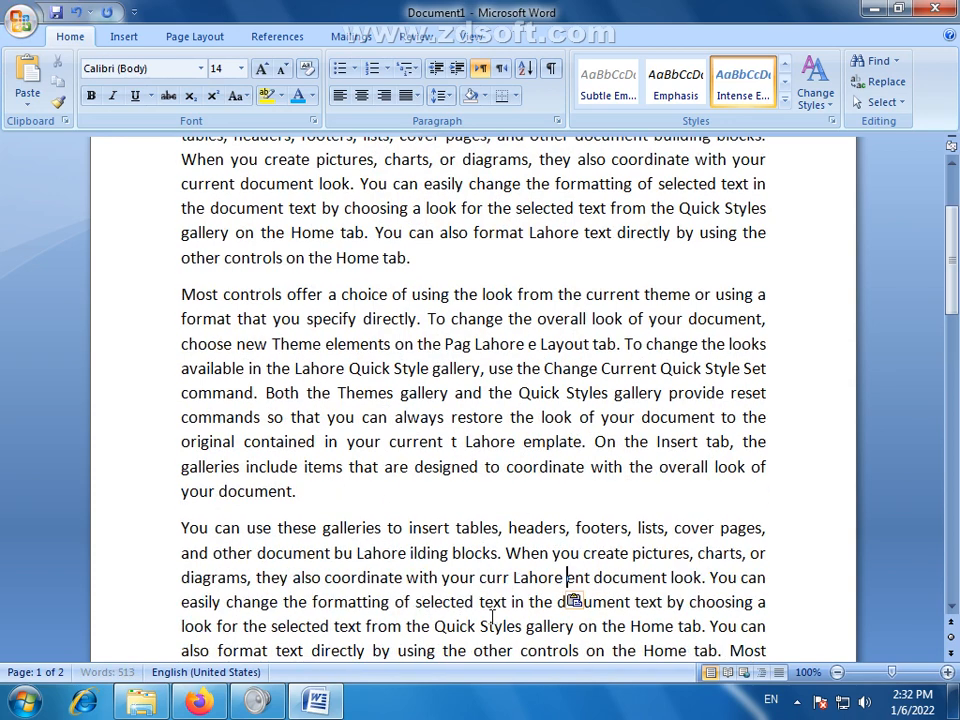
pyautogui.scroll(-2, 392, 561)
pyautogui.click(390, 405)
pyautogui.hotkey('ctrl', 'v')
# Paste "Lahore" at three places in the fourth paragraph: before "command", before "document to the original" and before "cover pages".
pyautogui.scroll(-2, 395, 548)
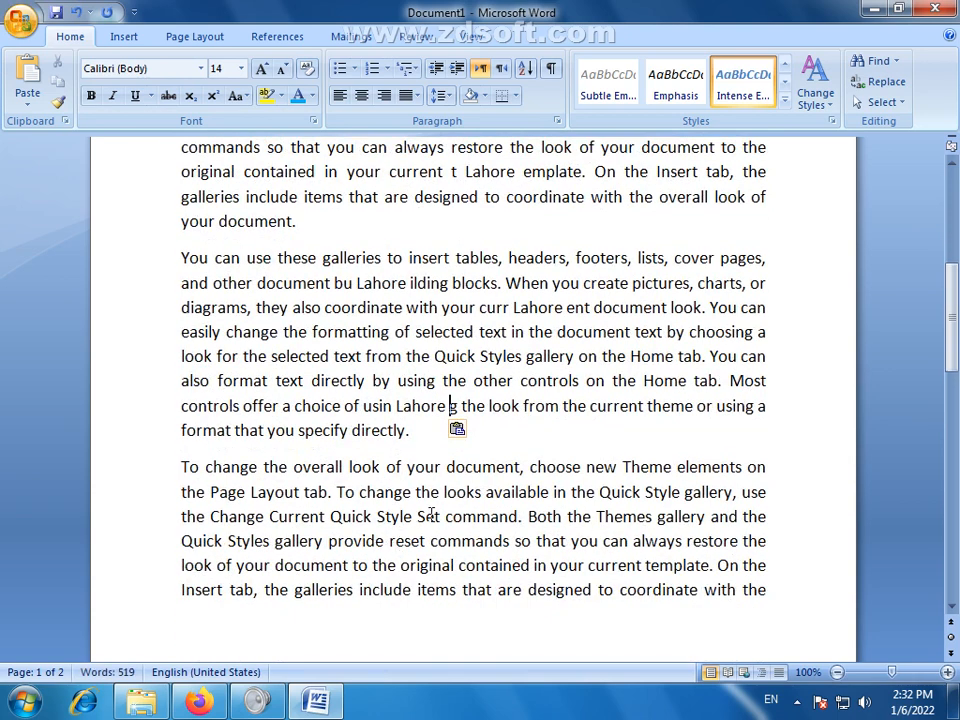
pyautogui.click(444, 516)
pyautogui.hotkey('ctrl', 'v')
pyautogui.scroll(-1, 445, 527)
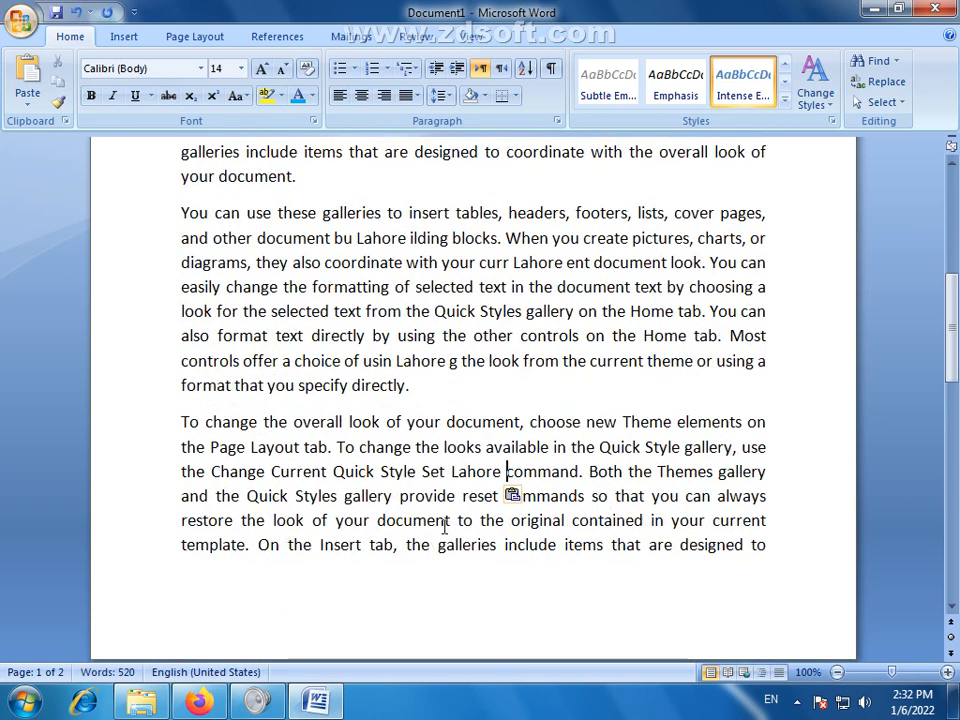
pyautogui.click(378, 521)
pyautogui.hotkey('ctrl', 'v')
pyautogui.scroll(-3, 456, 519)
pyautogui.scroll(-2, 459, 519)
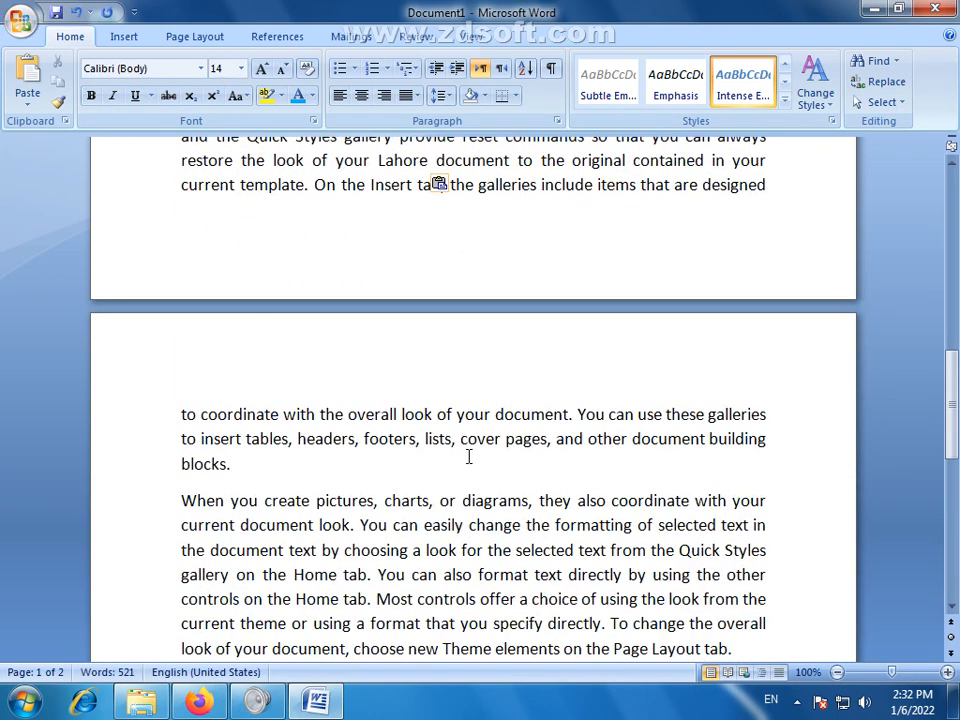
pyautogui.click(461, 439)
pyautogui.hotkey('ctrl', 'v')
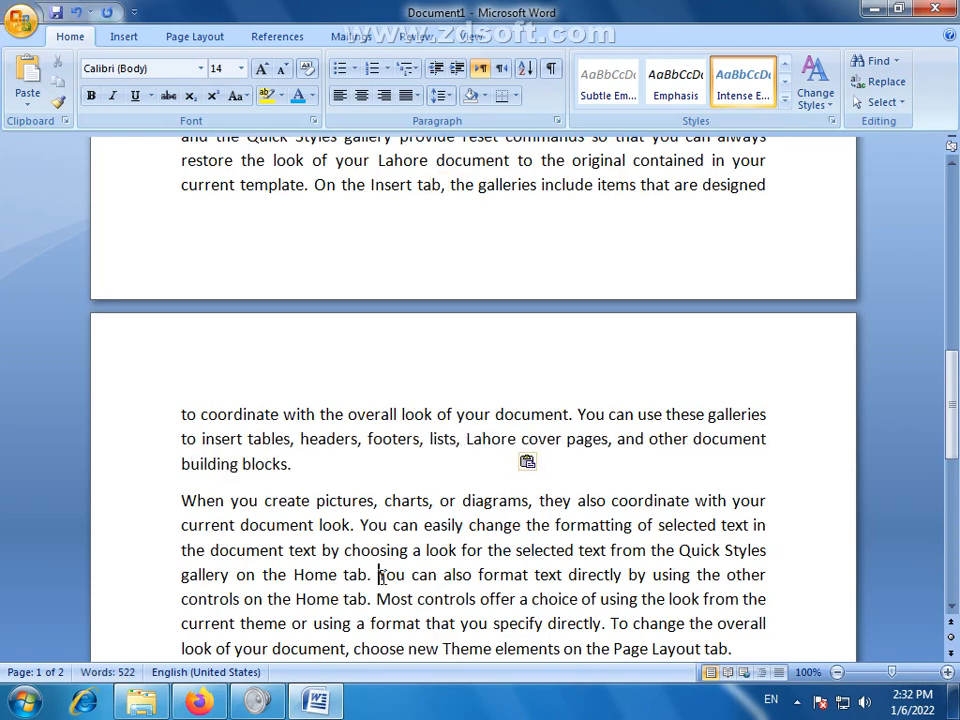
# Paste "Lahore" at two places in the last paragraph: before "You can also format" and before "you specify directly".
pyautogui.click(379, 577)
pyautogui.hotkey('ctrl', 'v')
pyautogui.scroll(-2, 386, 576)
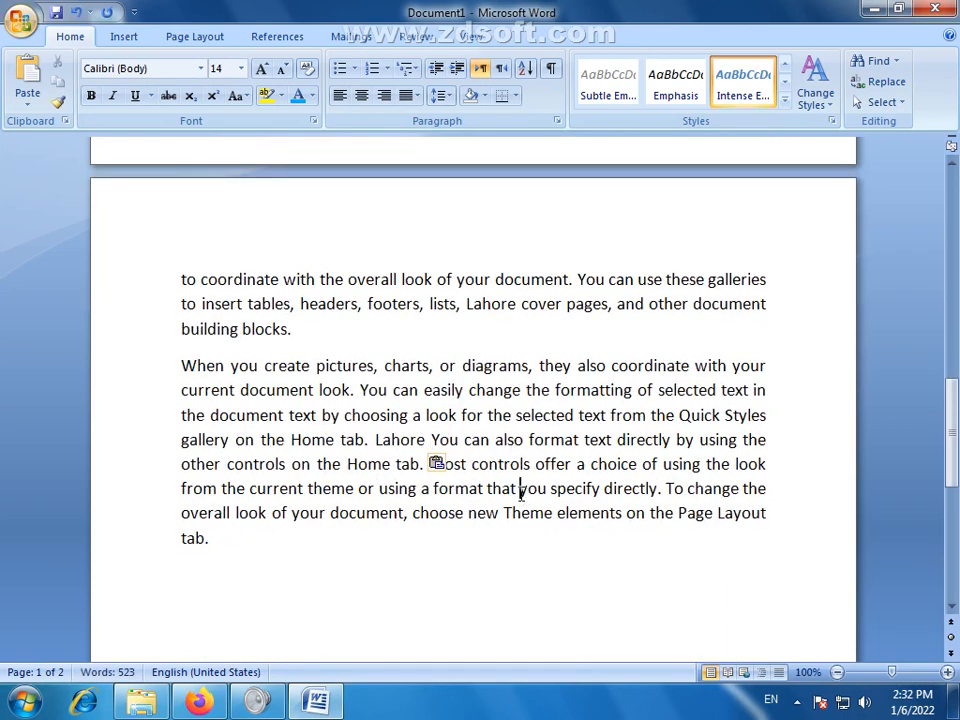
pyautogui.click(520, 490)
pyautogui.hotkey('ctrl', 'v')
# Select the entire first paragraph, starting at "On the Insert tab".
pyautogui.click(456, 598)
pyautogui.scroll(-10, 456, 598)
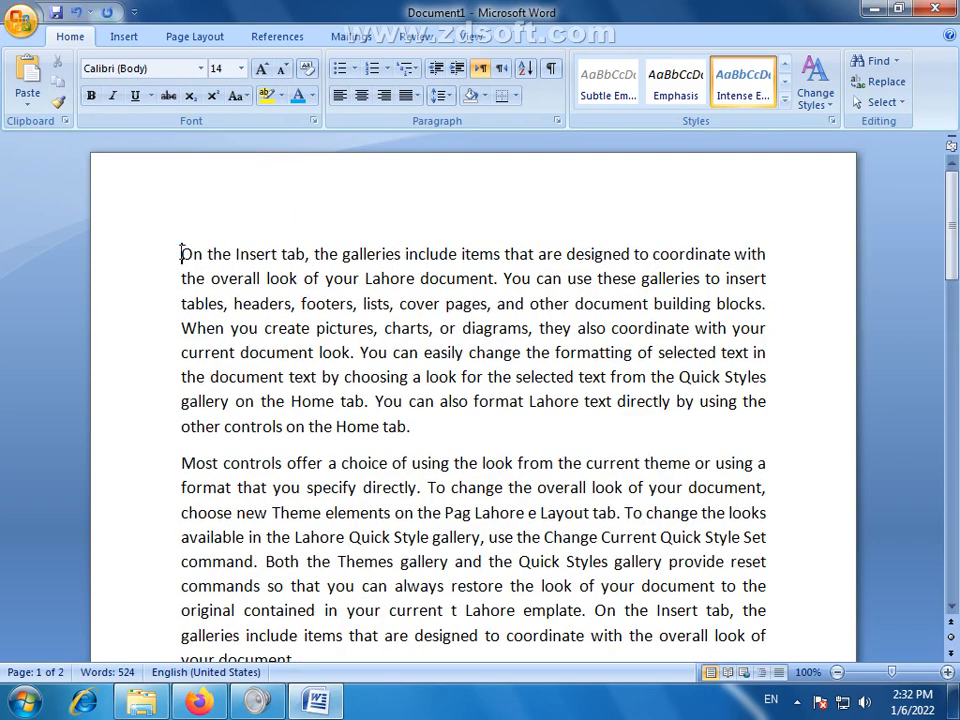
pyautogui.moveTo(181, 253); pyautogui.dragTo(532, 452)
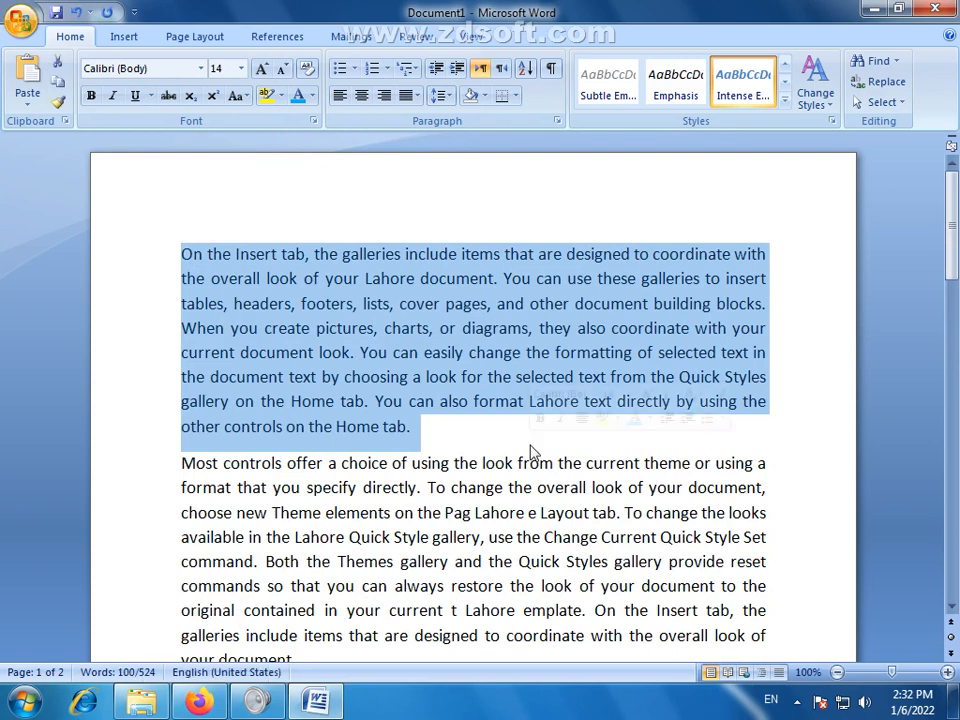
# Find the word "Lahore" and mark all its occurrences in the document with the reading highlight.
pyautogui.click(450, 441)
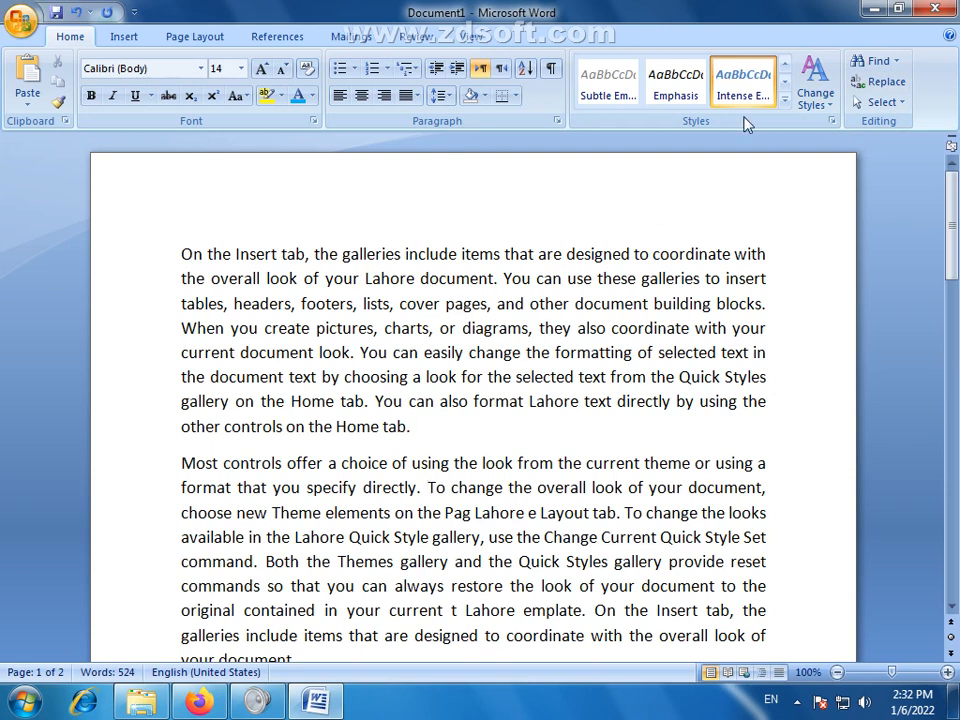
pyautogui.click(878, 64)
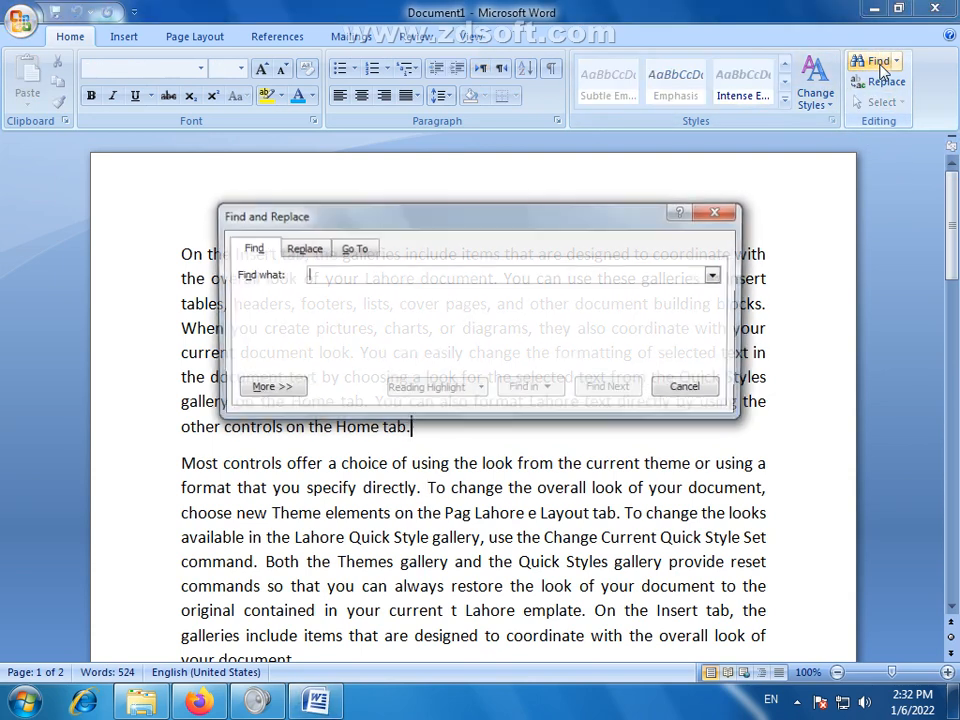
pyautogui.moveTo(583, 221); pyautogui.dragTo(619, 176)
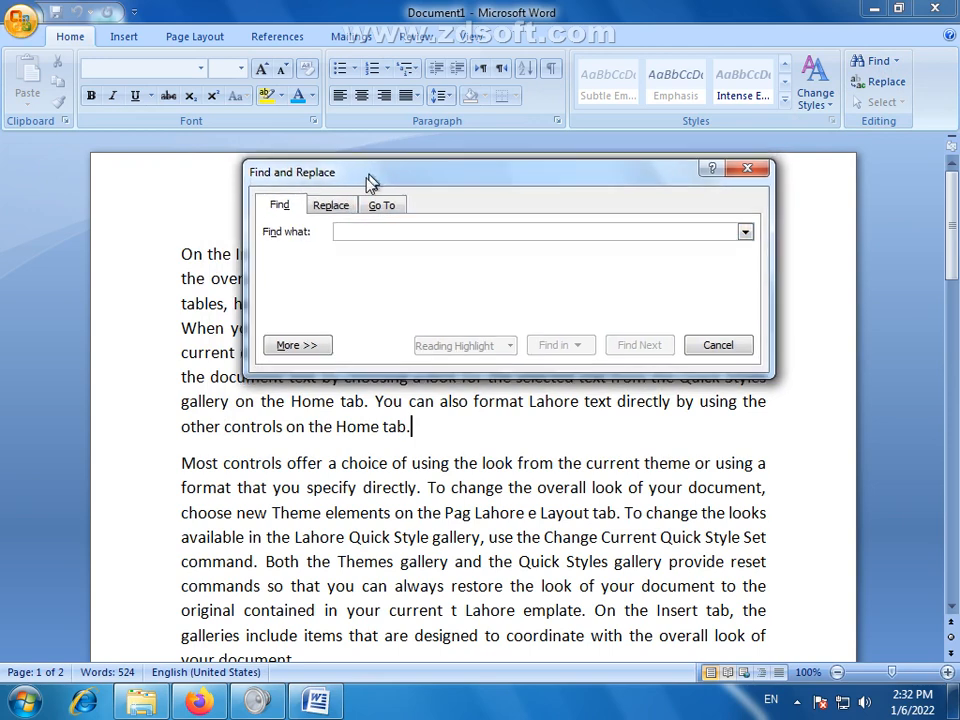
pyautogui.moveTo(369, 182); pyautogui.dragTo(353, 196)
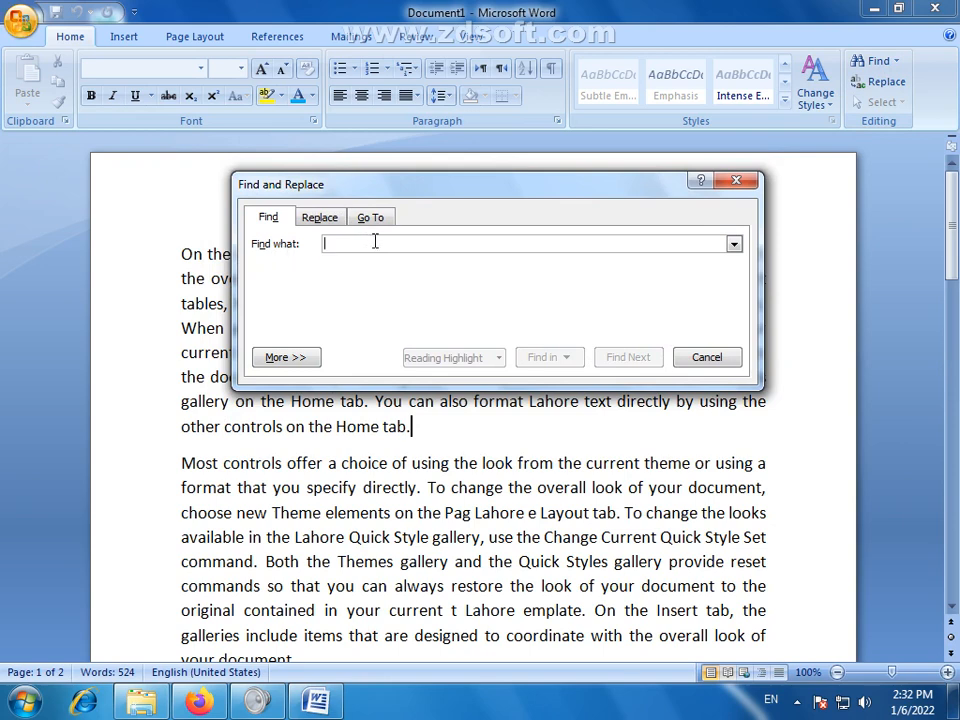
pyautogui.write('Lahore')
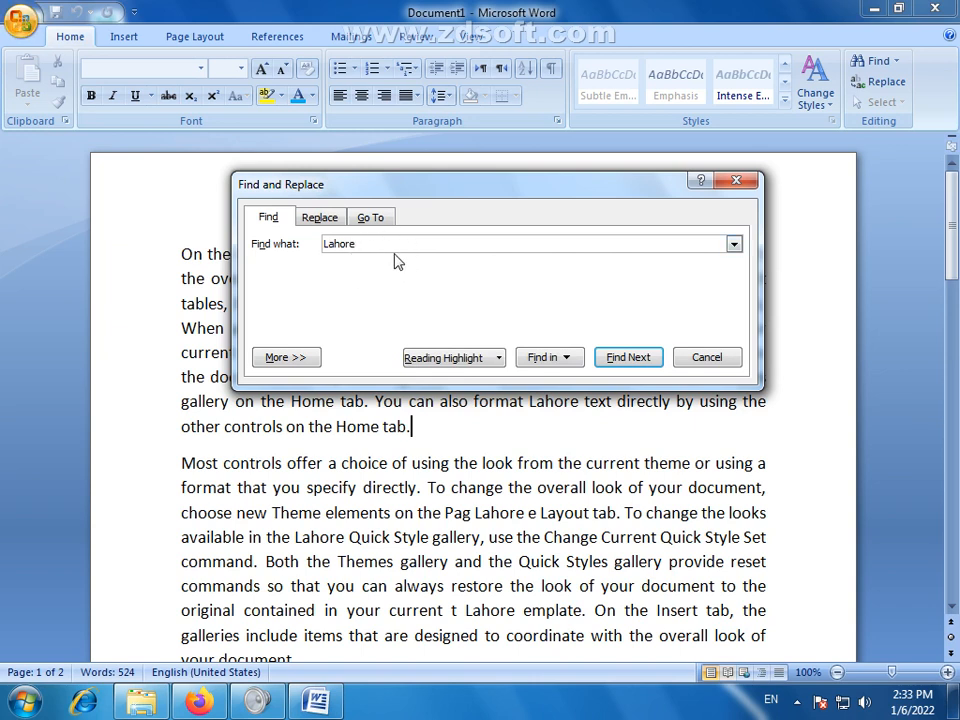
pyautogui.click(497, 362)
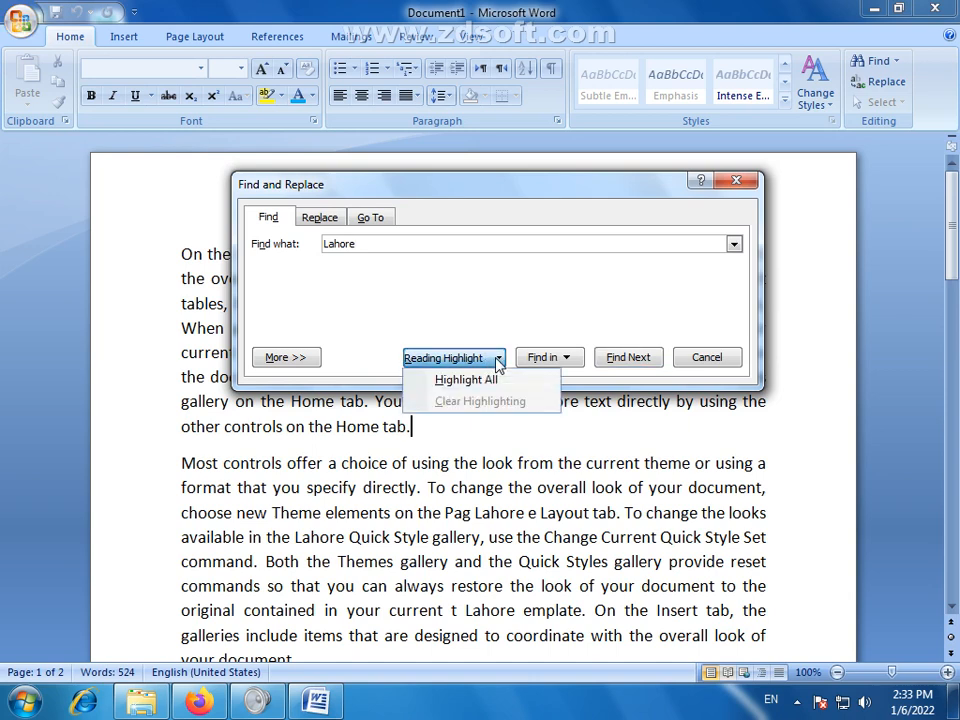
pyautogui.click(488, 388)
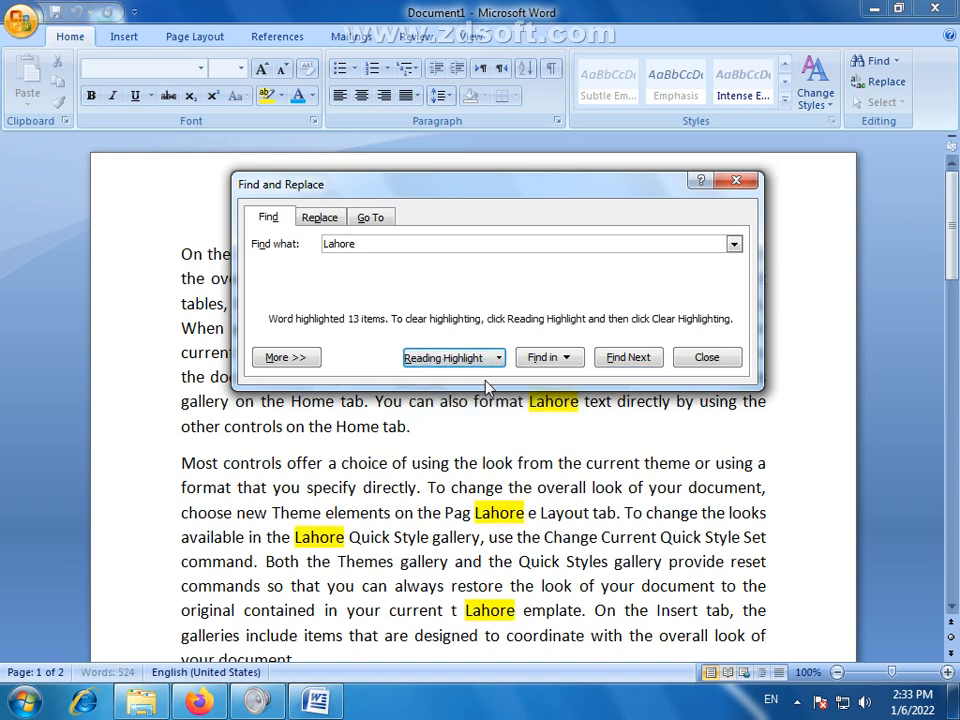
pyautogui.moveTo(567, 192); pyautogui.dragTo(219, 130)
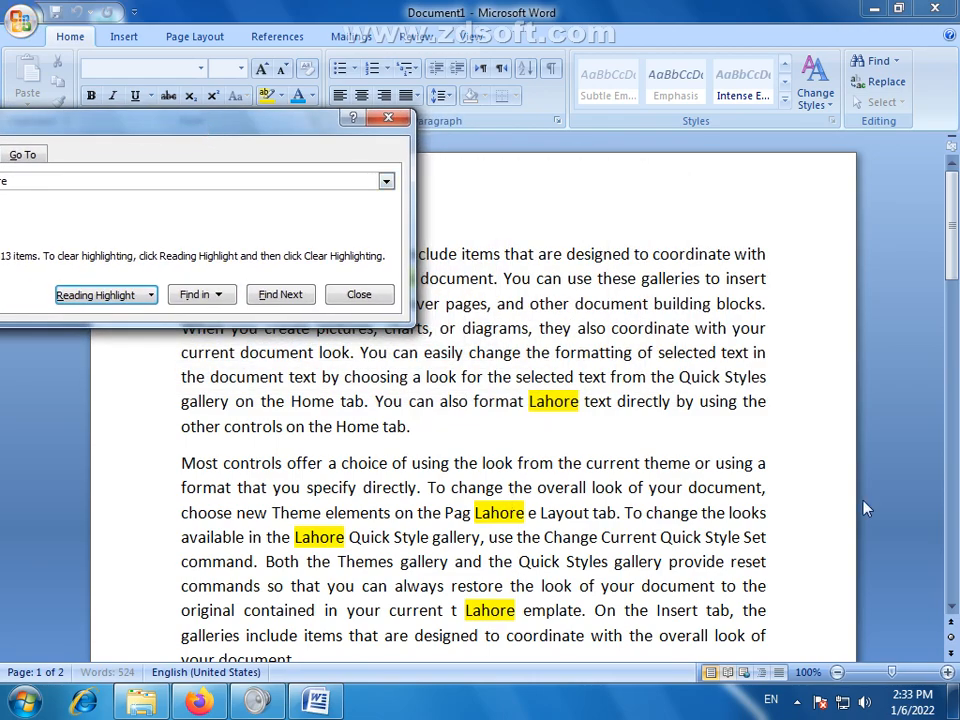
pyautogui.moveTo(957, 262)
pyautogui.mouseDown()
pyautogui.moveTo(957, 455)
pyautogui.moveTo(957, 252)
pyautogui.mouseUp()
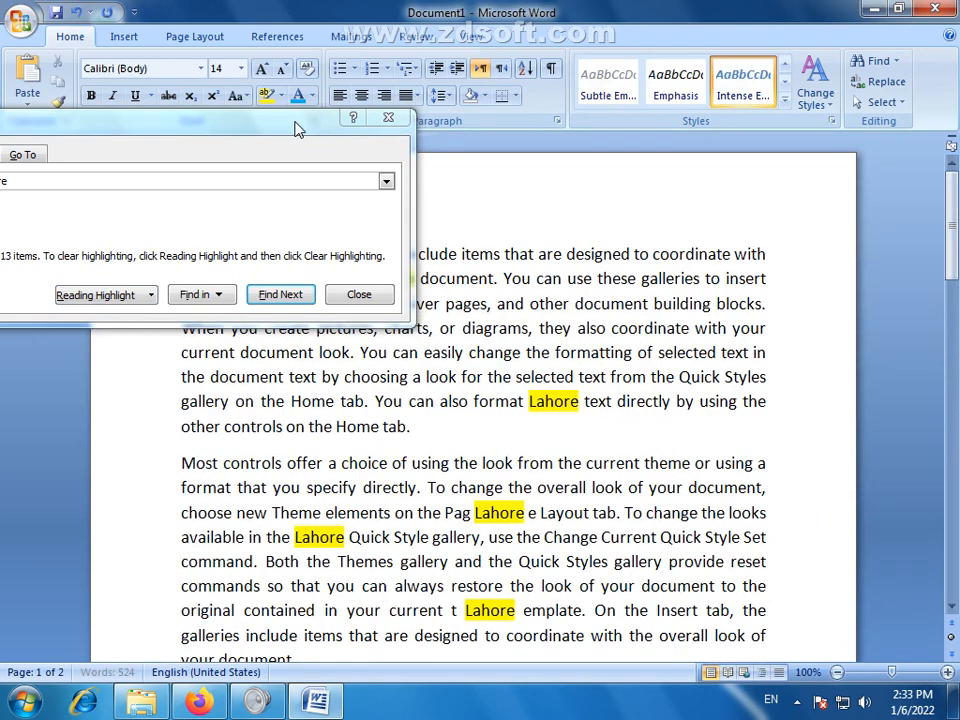
pyautogui.moveTo(294, 122); pyautogui.dragTo(660, 178)
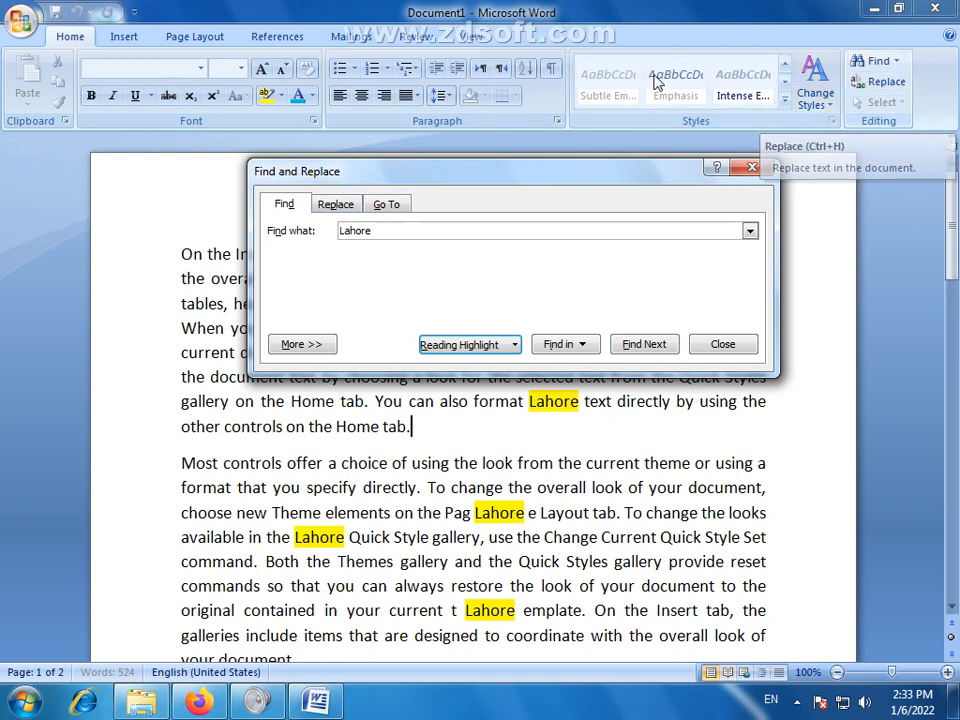
# Replace every occurrence of "Lahore" in the document with "Faisalabad".
pyautogui.click(344, 207)
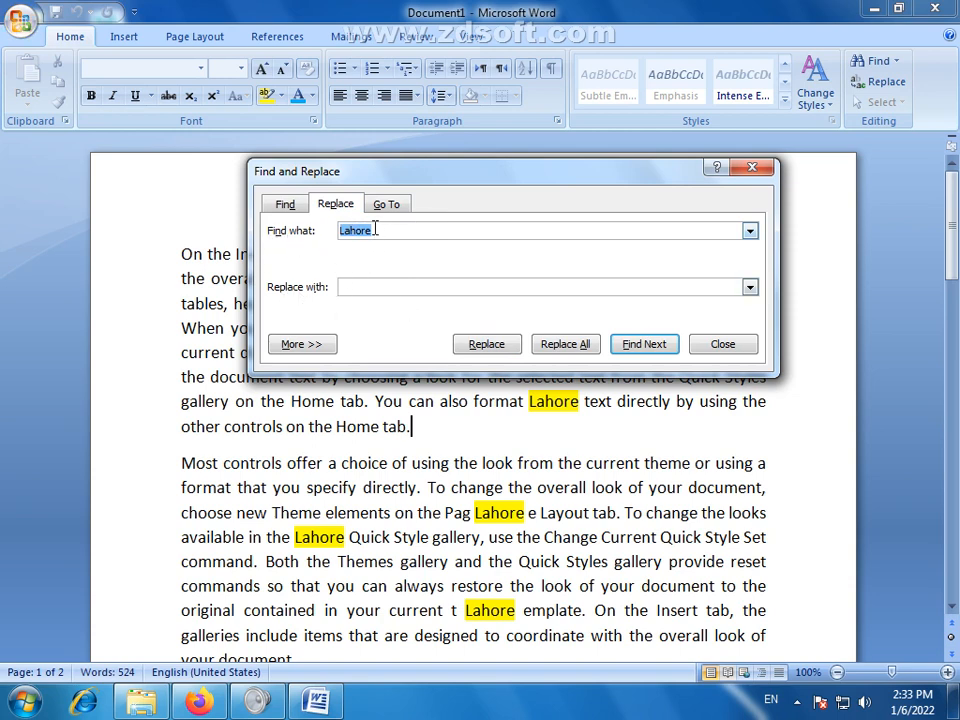
pyautogui.click(389, 292)
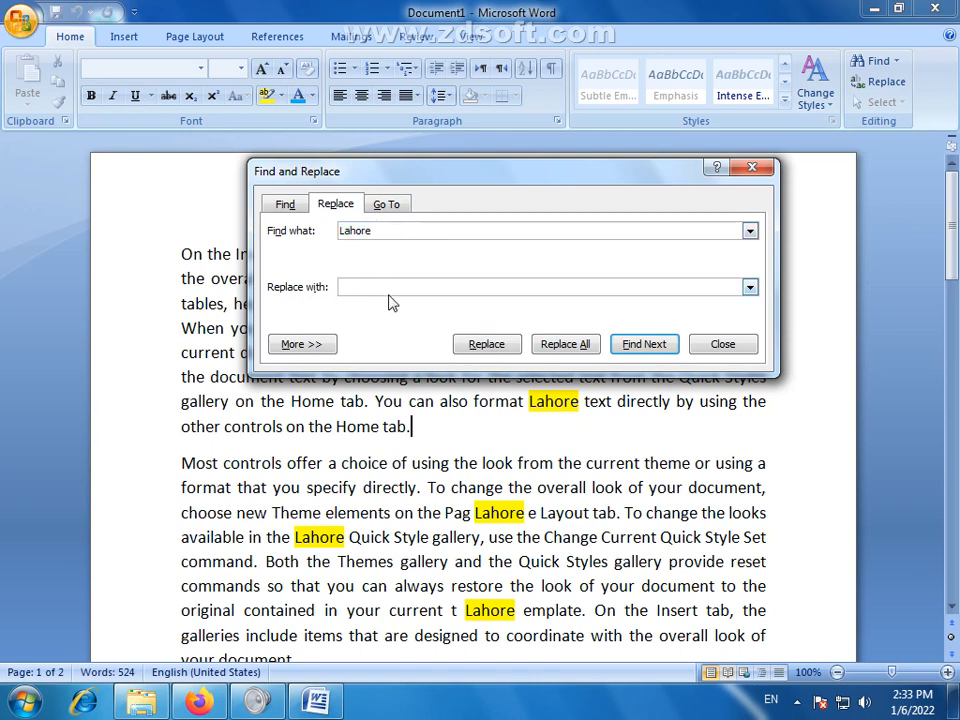
pyautogui.write('Faisalabad')
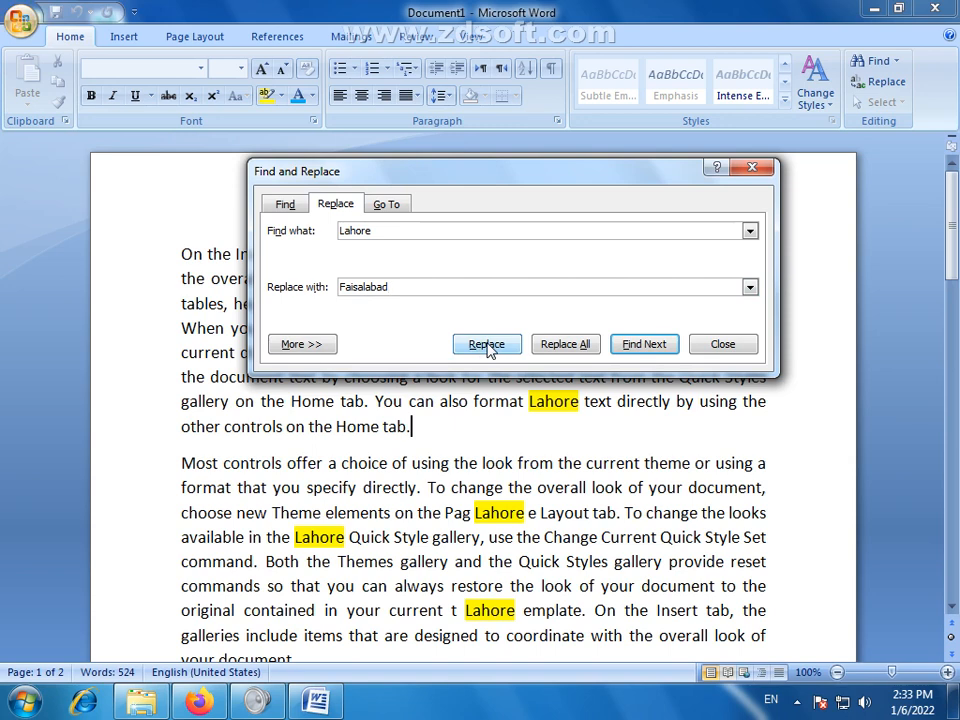
pyautogui.click(579, 348)
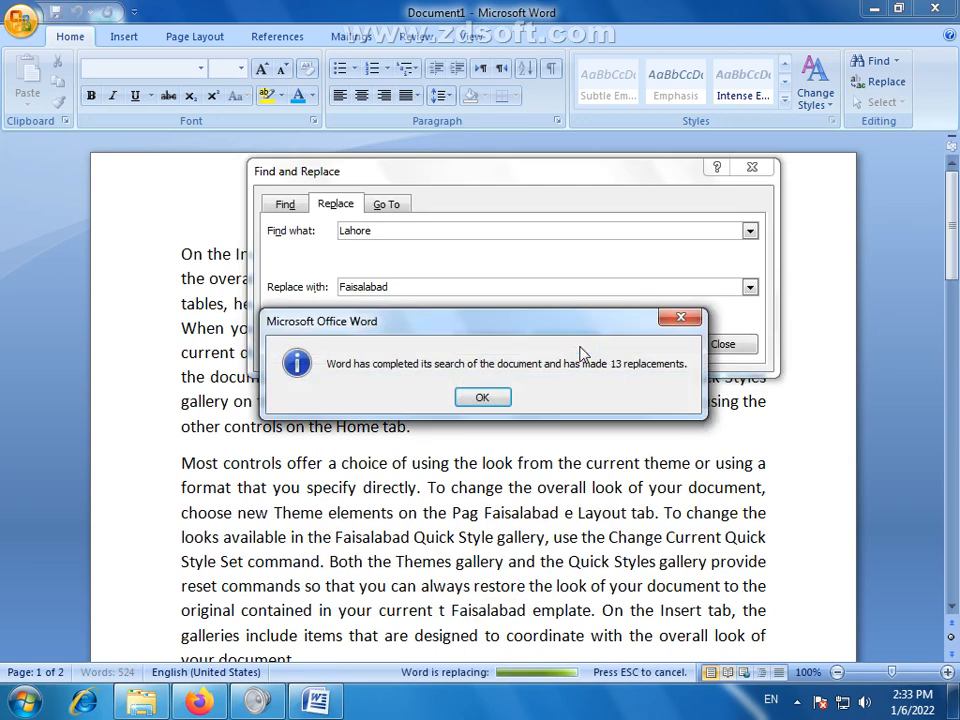
pyautogui.click(478, 400)
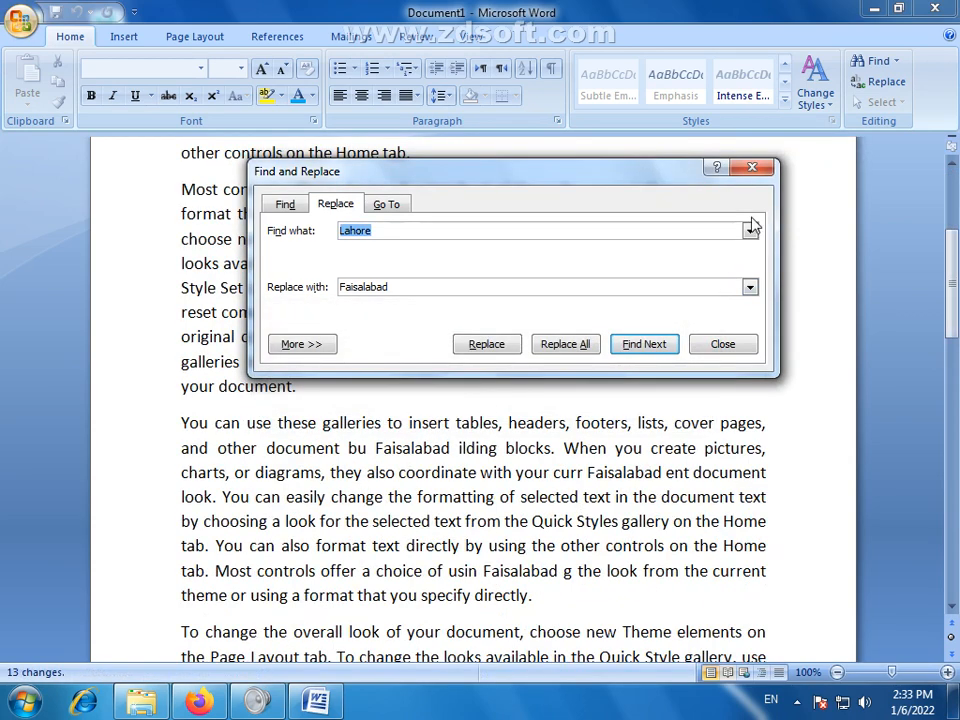
# Inspect the replaced words in the second paragraph, moving the Find and Replace dialog out of the way.
pyautogui.moveTo(692, 180); pyautogui.dragTo(638, 471)
pyautogui.click(456, 333)
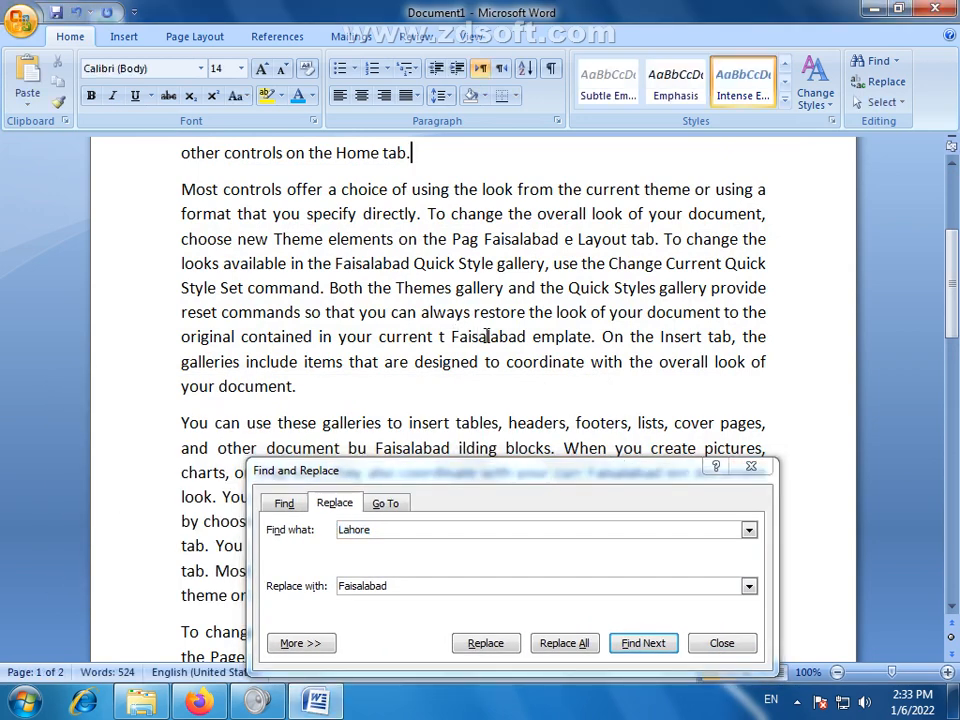
pyautogui.doubleClick(513, 340)
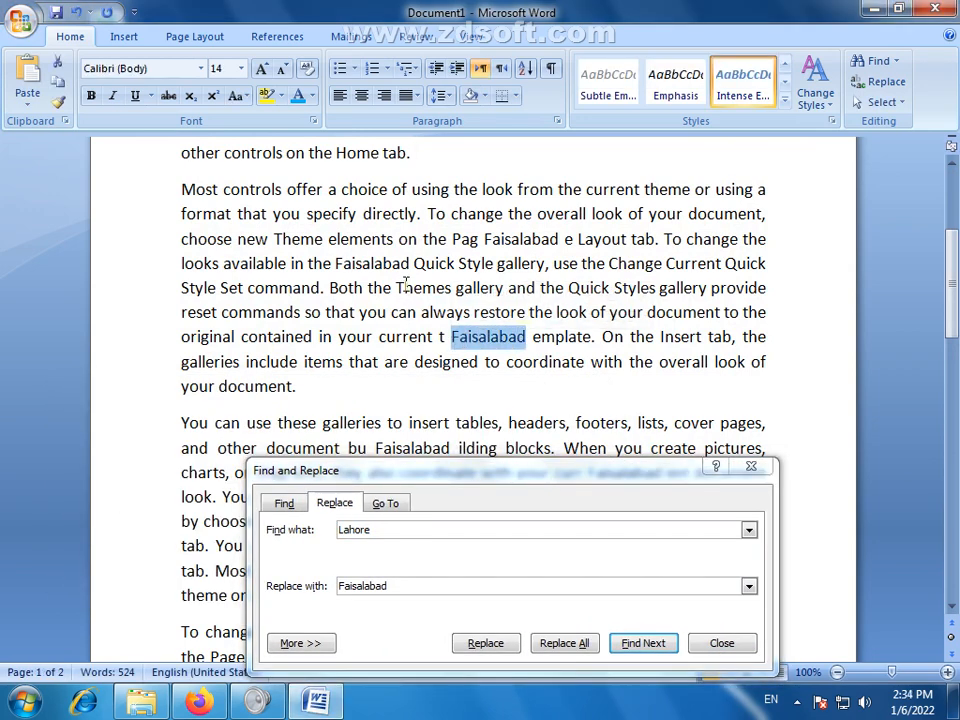
pyautogui.moveTo(411, 264); pyautogui.dragTo(335, 265)
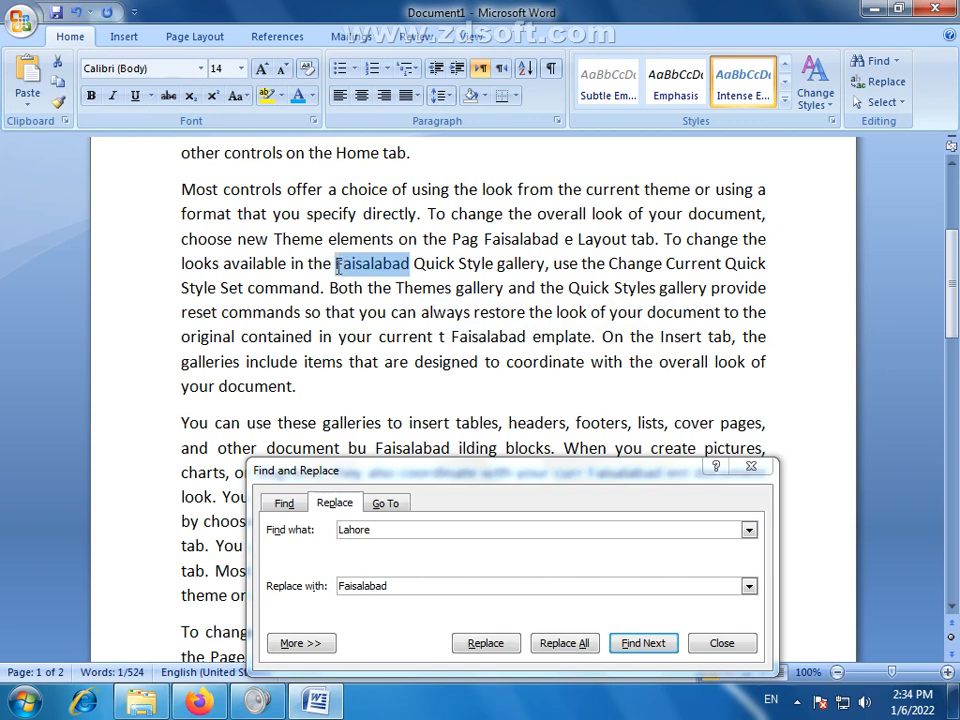
pyautogui.click(622, 450)
pyautogui.moveTo(625, 470); pyautogui.dragTo(530, 299)
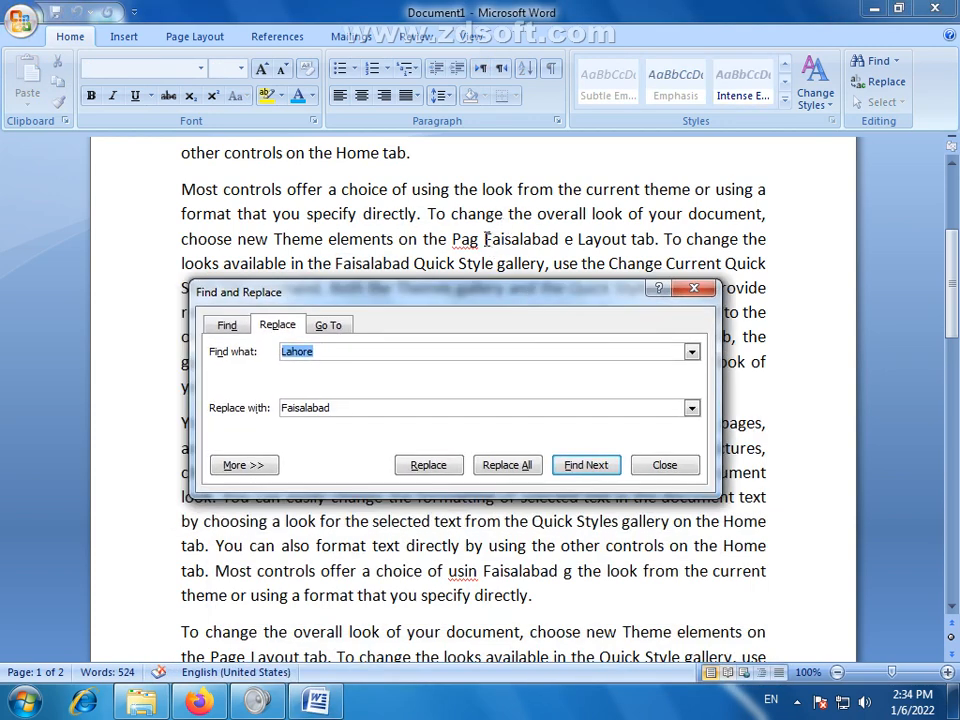
pyautogui.click(553, 242)
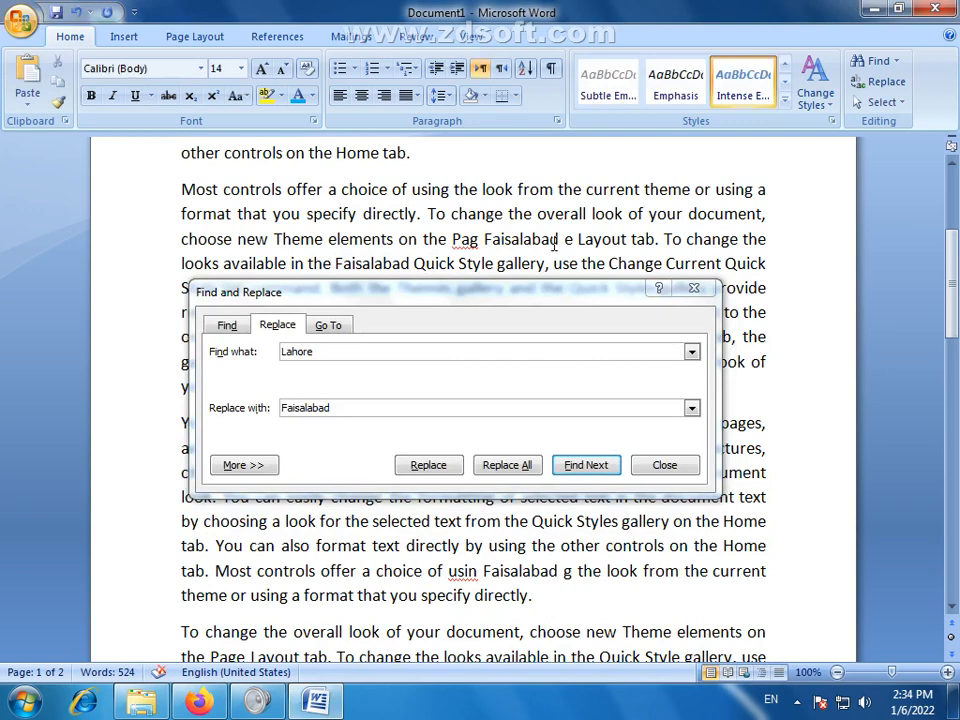
pyautogui.moveTo(568, 291); pyautogui.dragTo(591, 229)
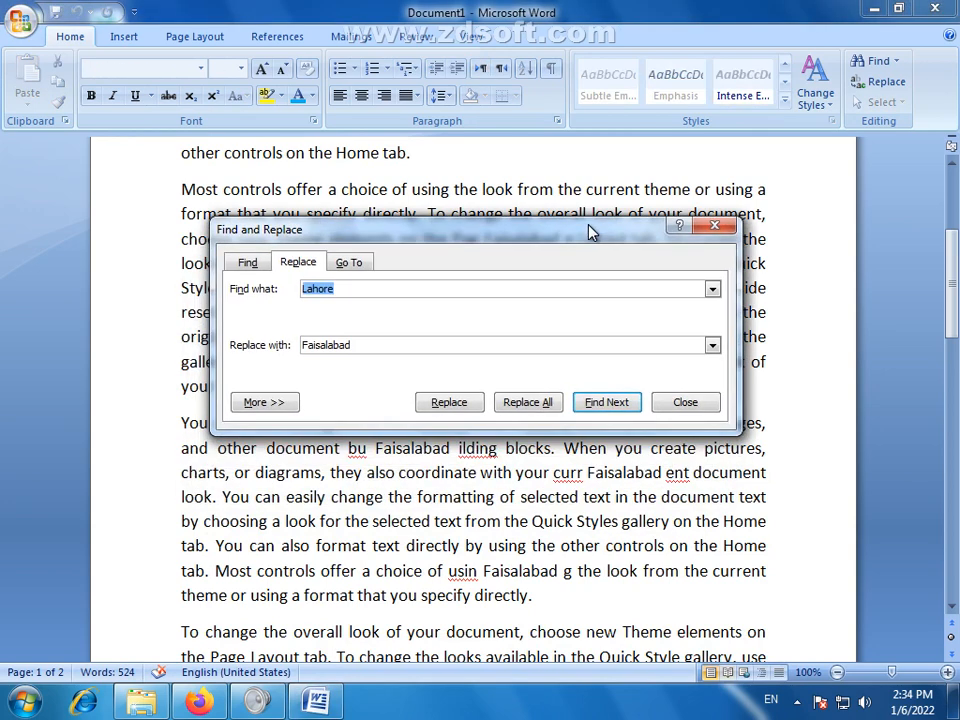
# Review the available Go To targets, including Section, Line, Bookmark, Comment and Footnote, and close the dialog without jumping anywhere.
pyautogui.click(356, 266)
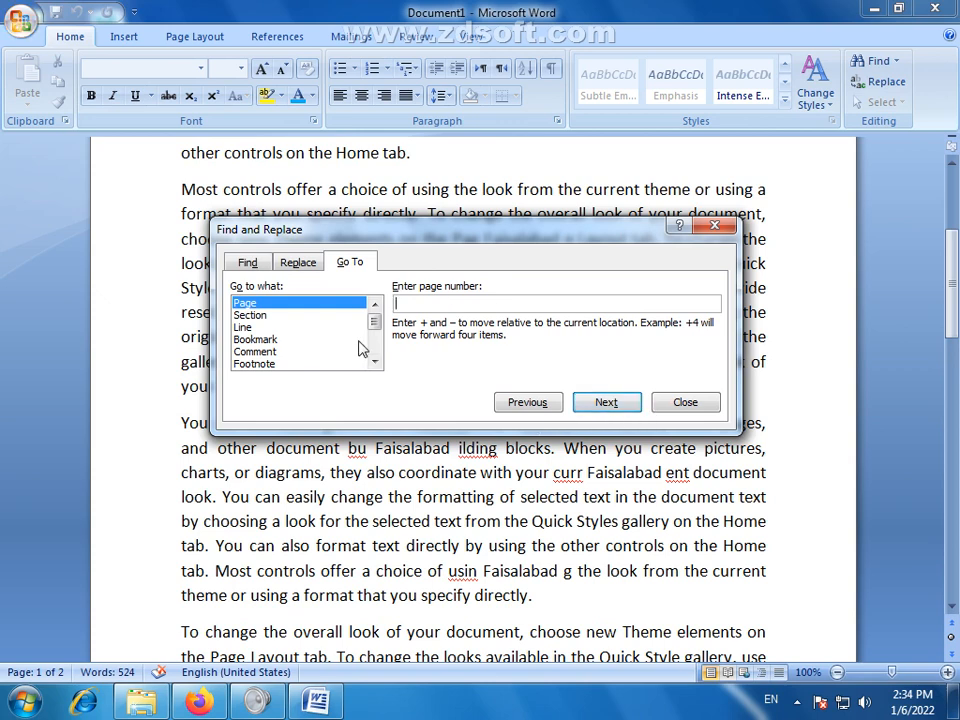
pyautogui.click(260, 316)
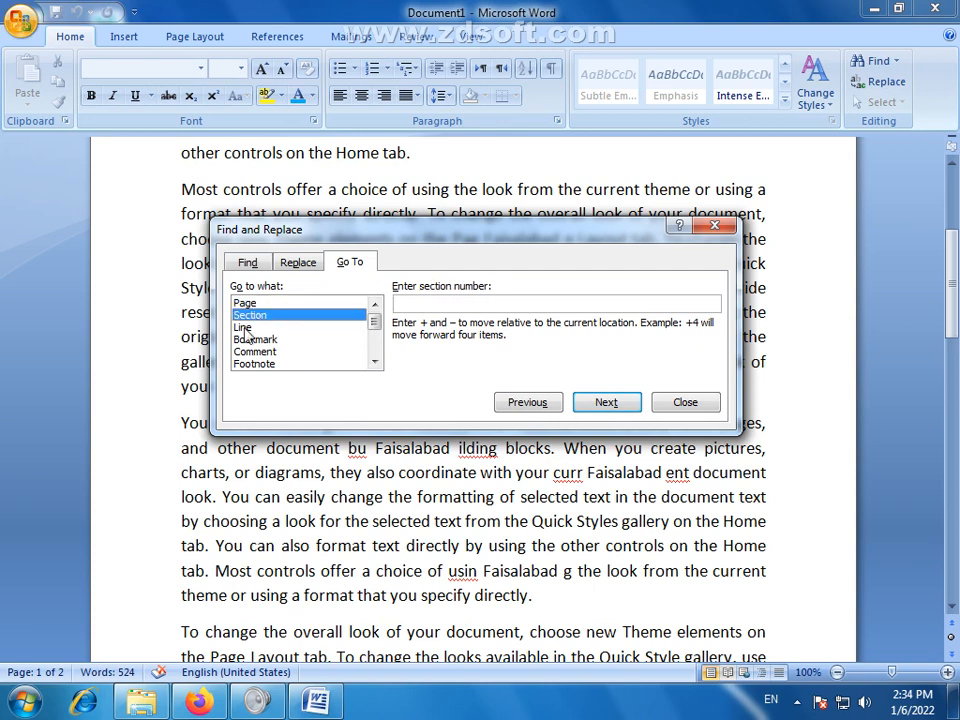
pyautogui.click(245, 328)
pyautogui.click(255, 340)
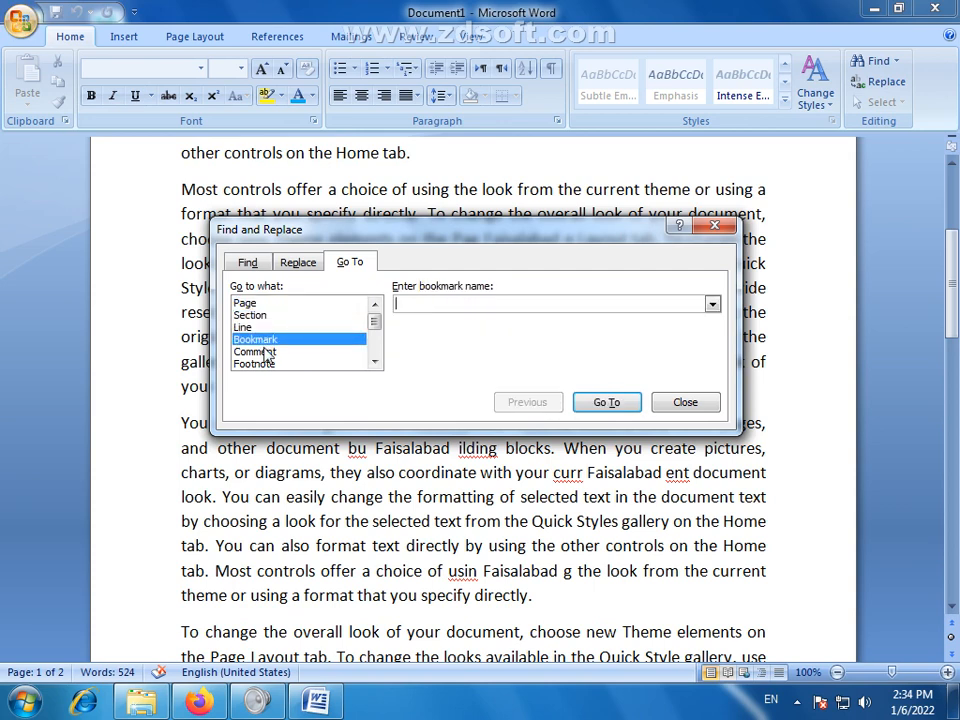
pyautogui.click(265, 352)
pyautogui.click(262, 364)
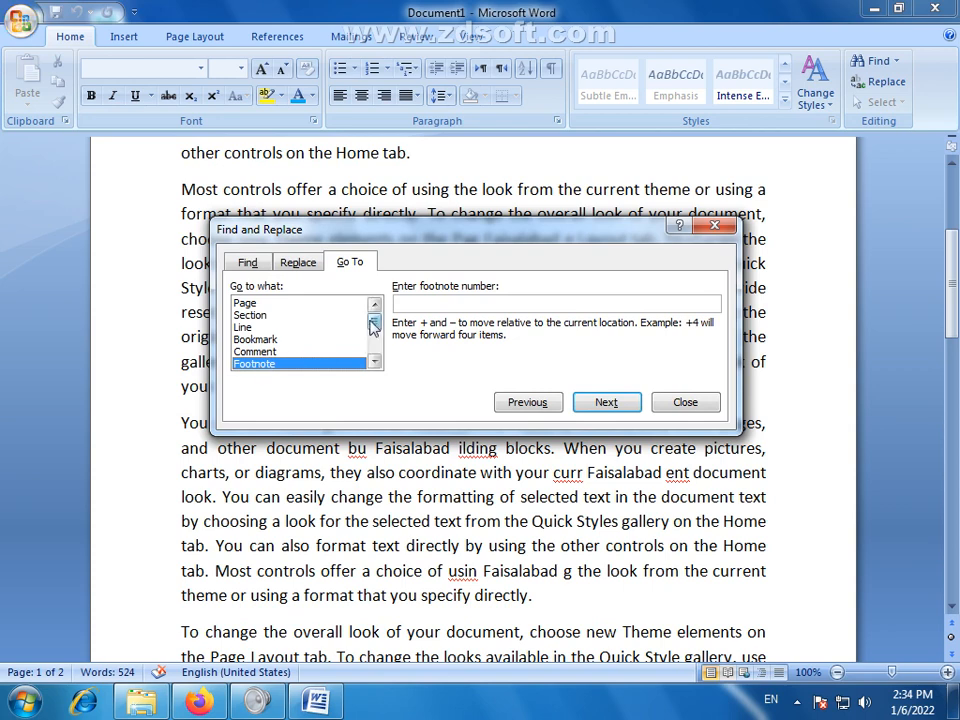
pyautogui.moveTo(371, 322); pyautogui.dragTo(375, 326)
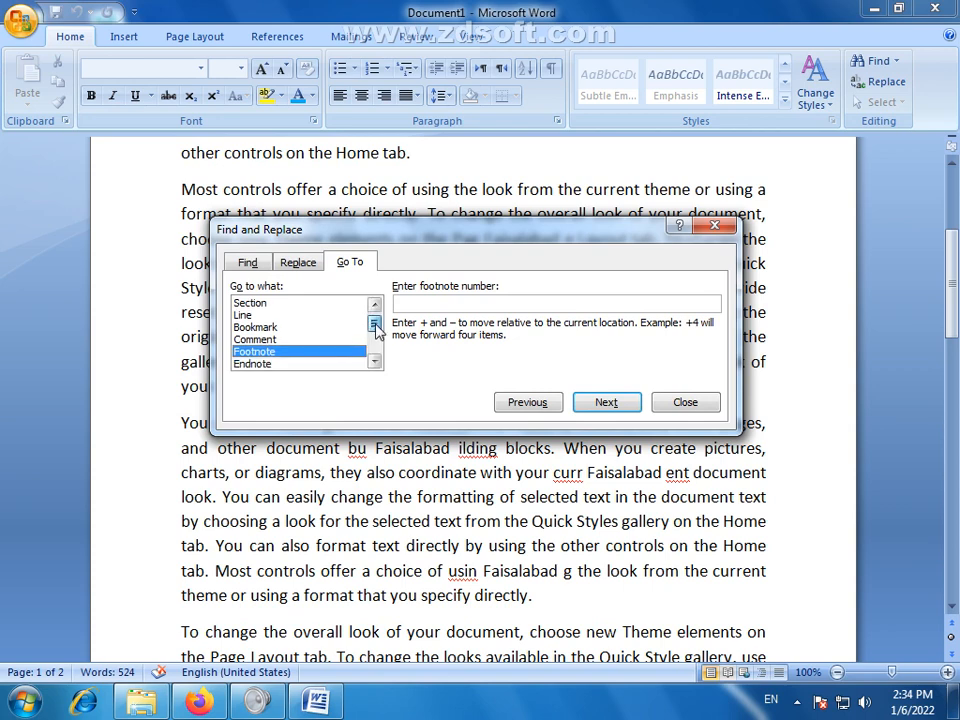
pyautogui.click(258, 327)
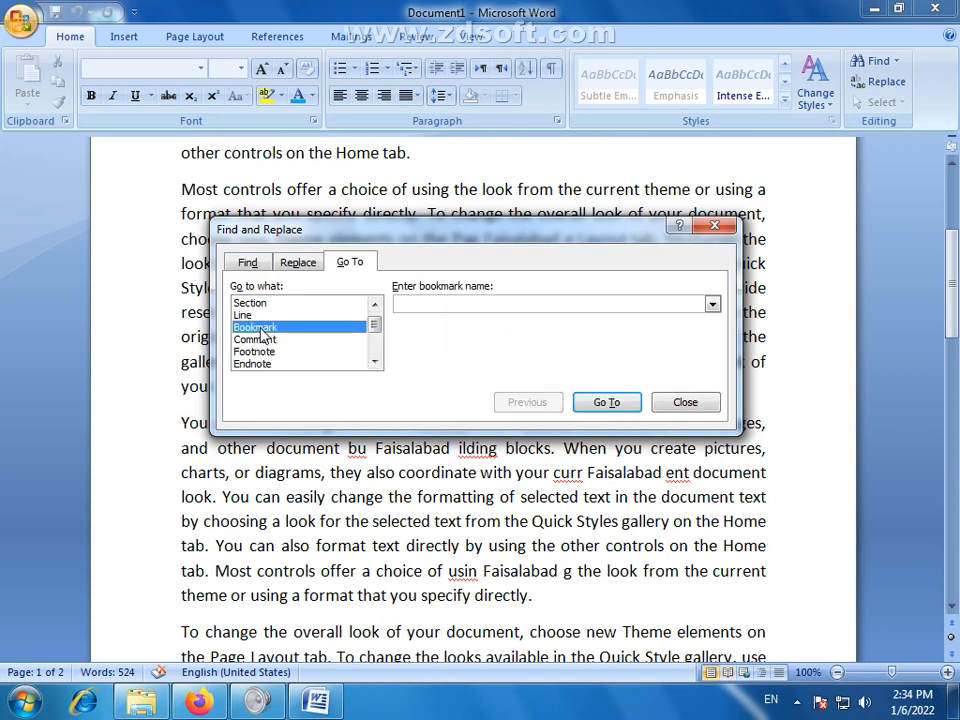
pyautogui.click(265, 353)
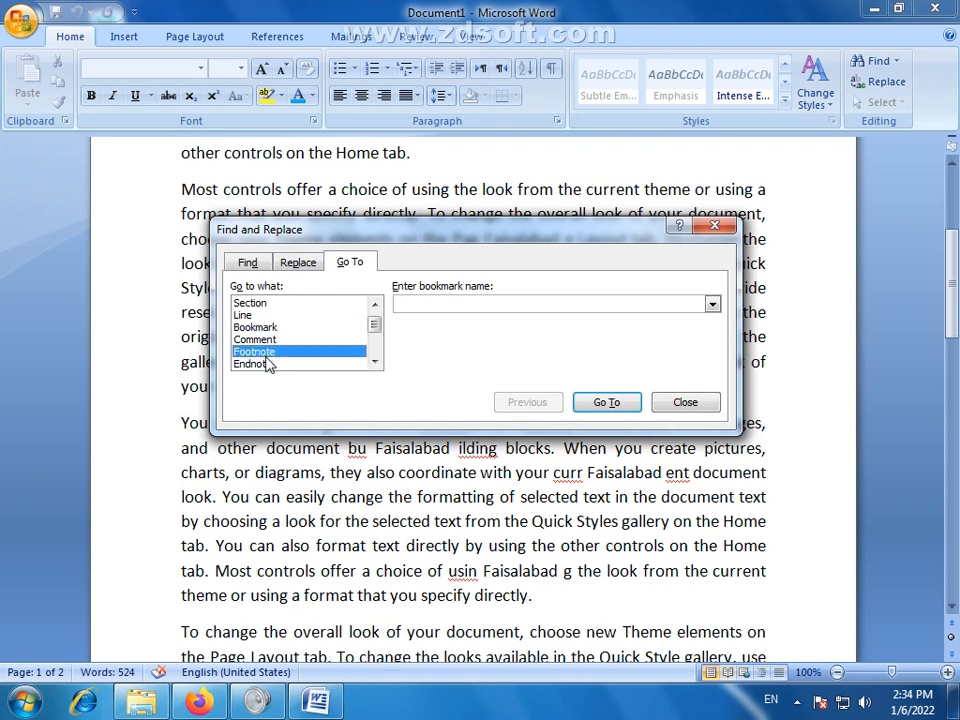
pyautogui.click(375, 362)
pyautogui.click(375, 362)
pyautogui.click(375, 362)
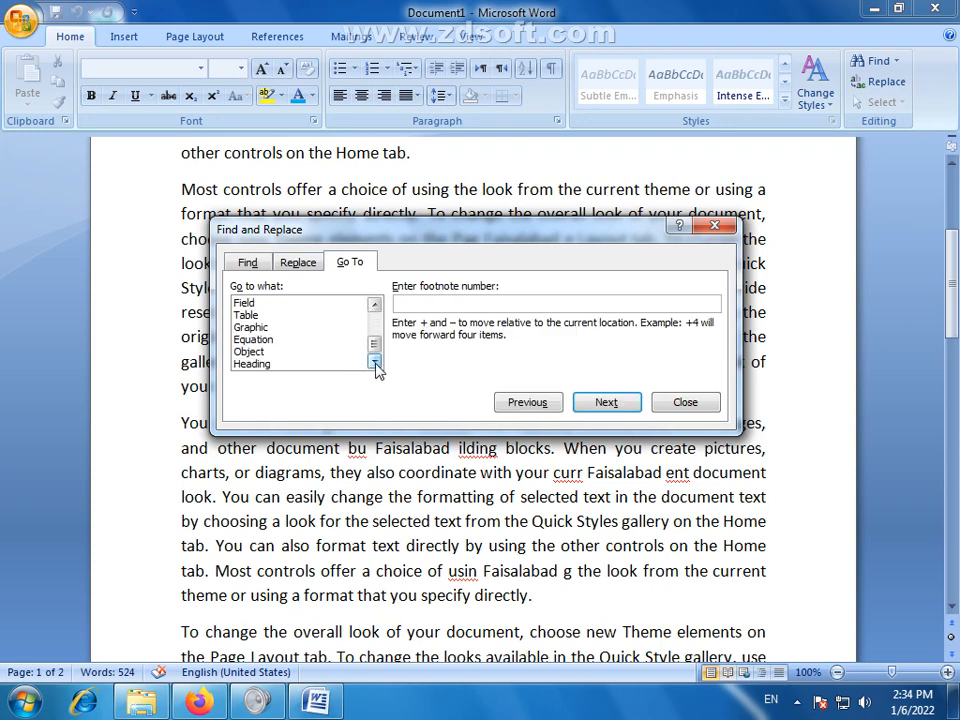
pyautogui.moveTo(374, 347); pyautogui.dragTo(379, 306)
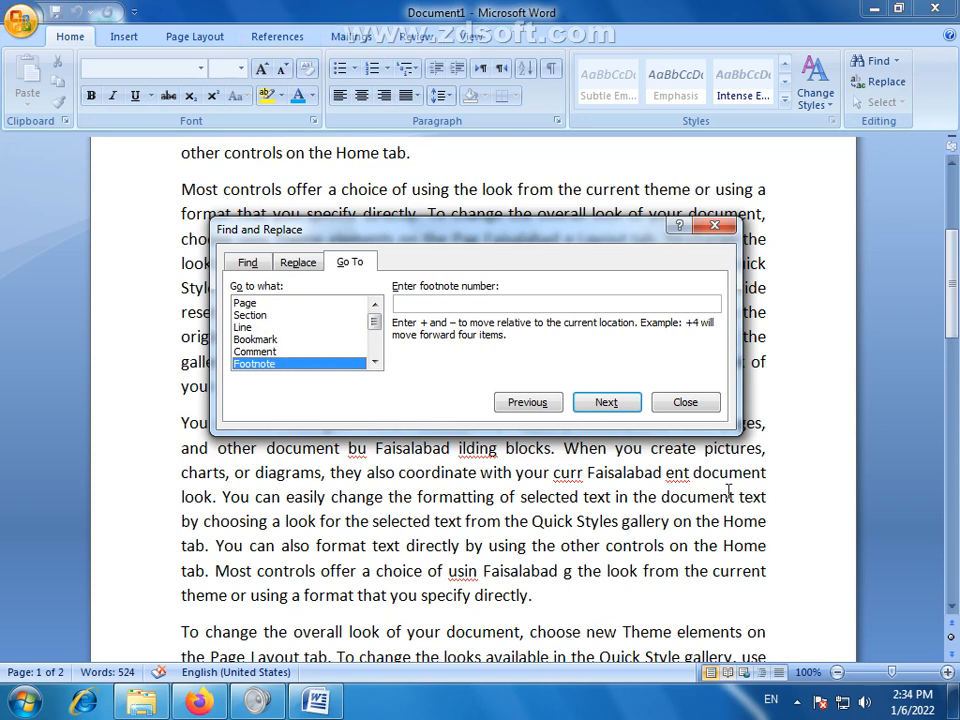
pyautogui.moveTo(380, 234); pyautogui.dragTo(419, 229)
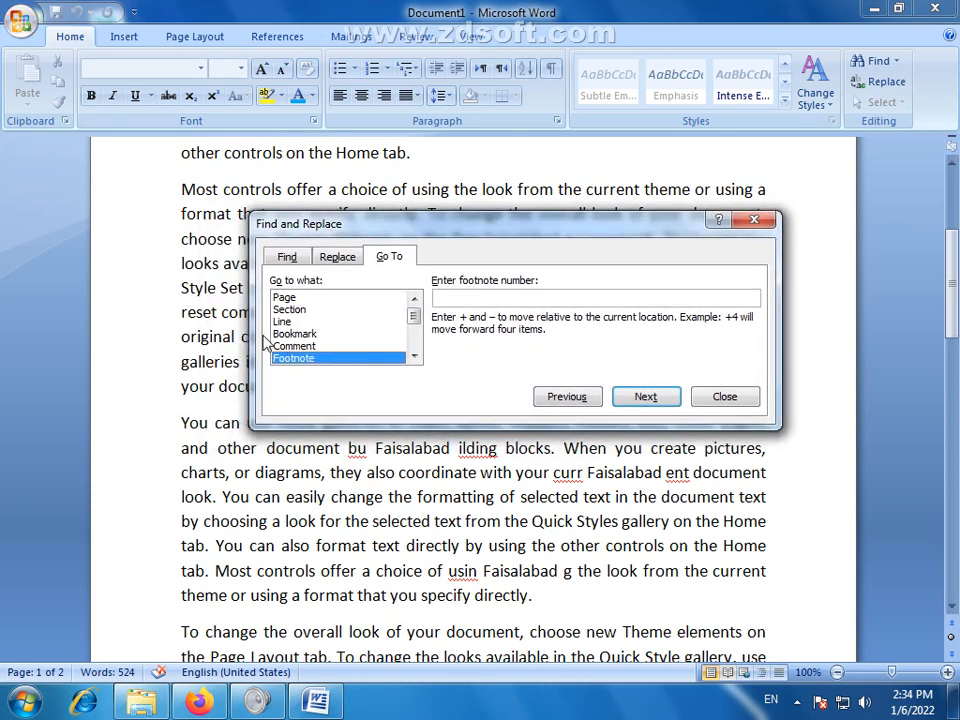
pyautogui.click(725, 398)
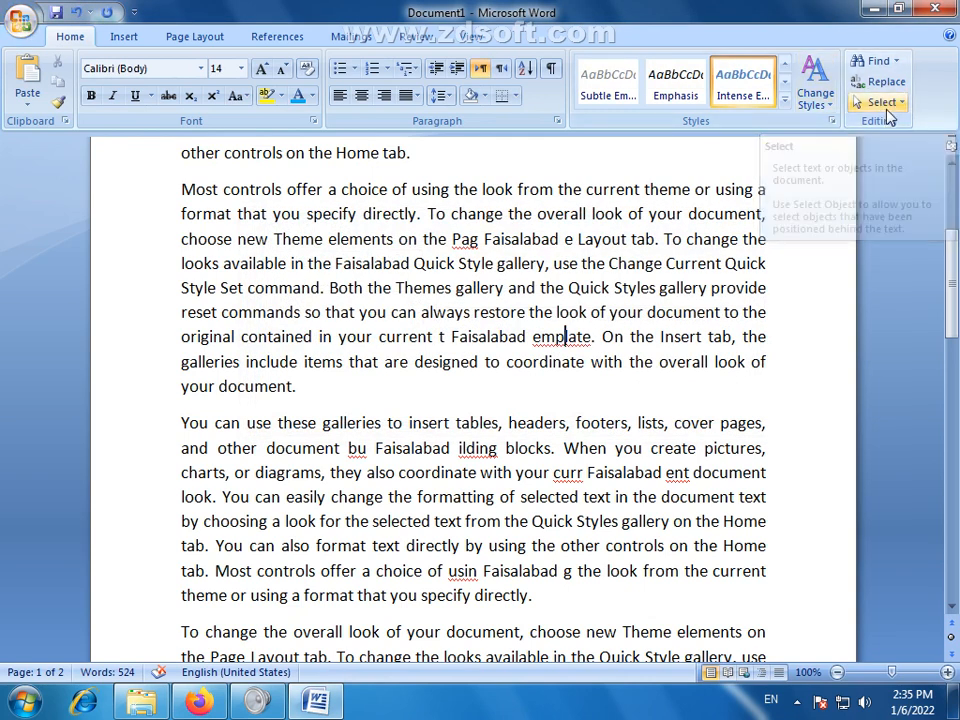
# Select all the text in the document, and clear the selection again.
pyautogui.click(899, 103)
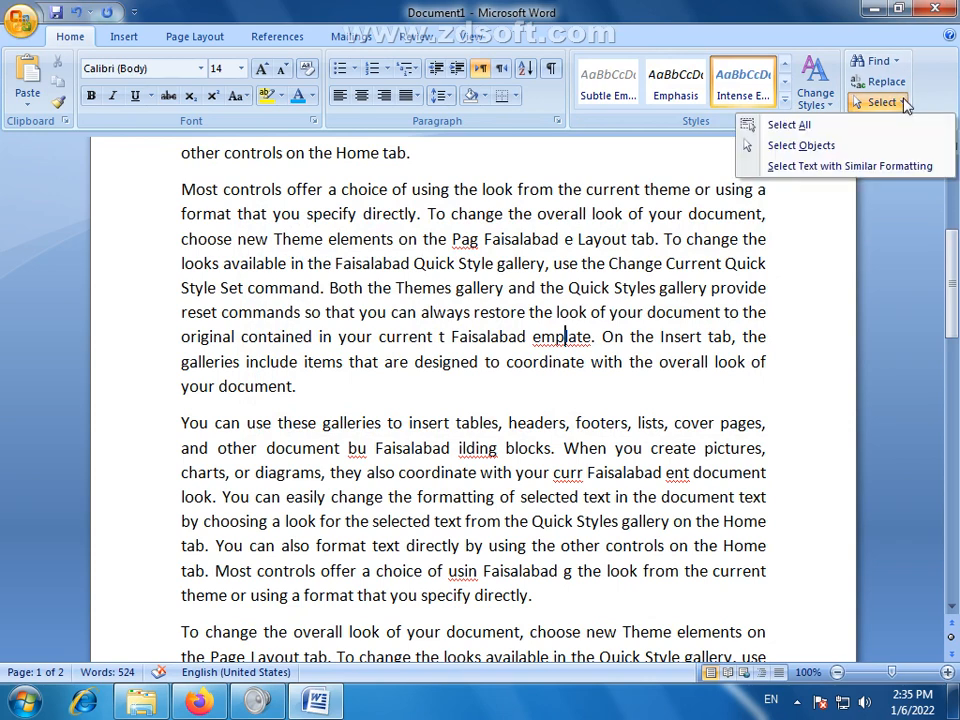
pyautogui.click(776, 126)
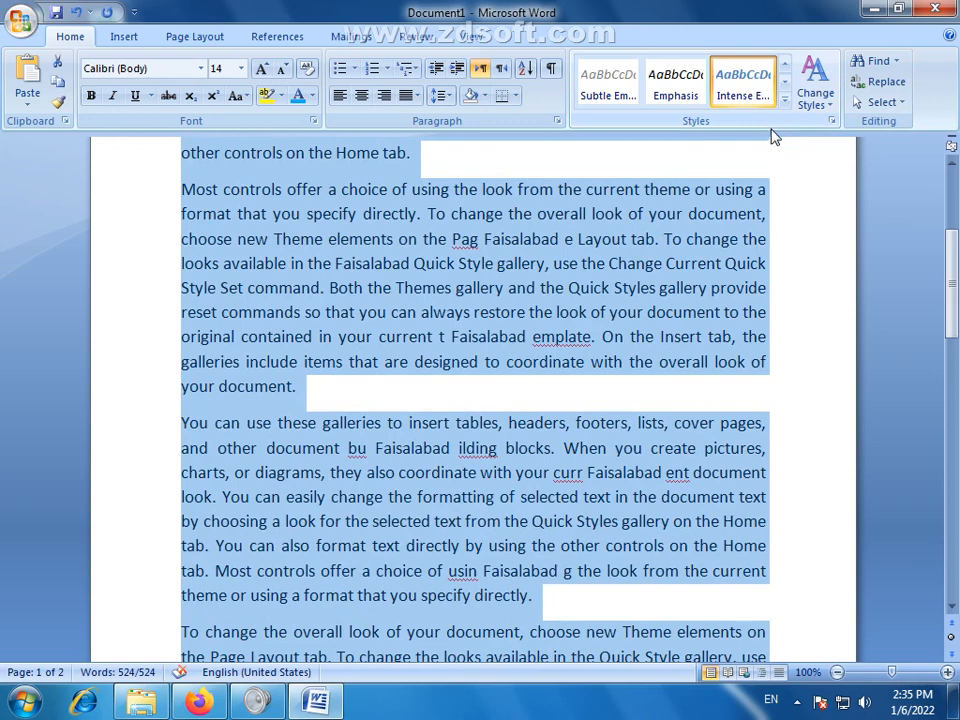
pyautogui.click(770, 287)
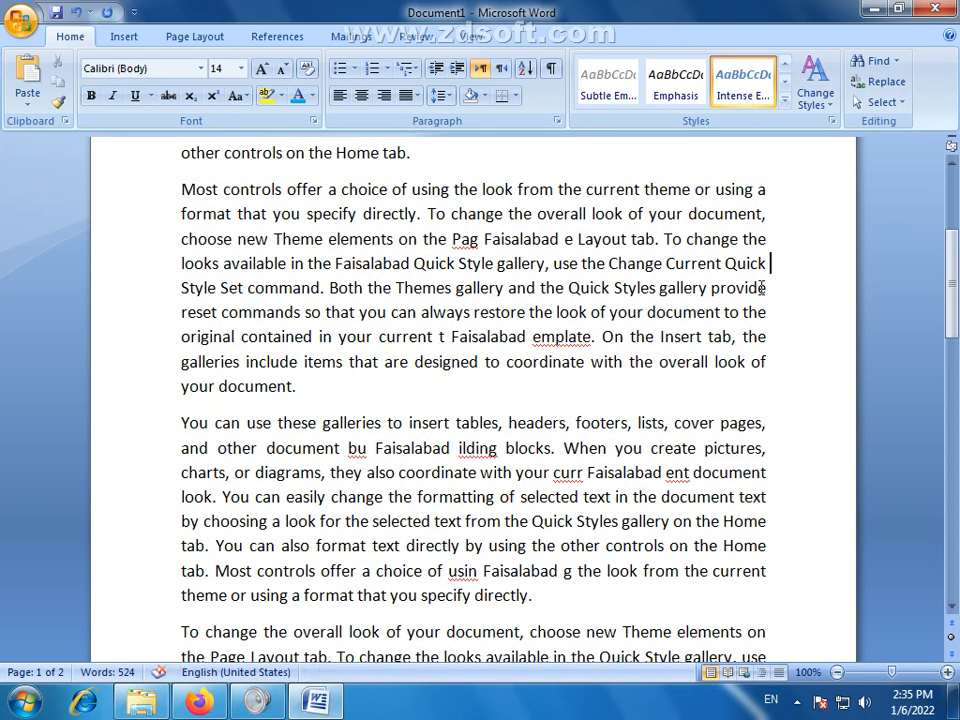
# Review the Select options for objects and text with similar formatting, closing the list without choosing one.
pyautogui.click(903, 105)
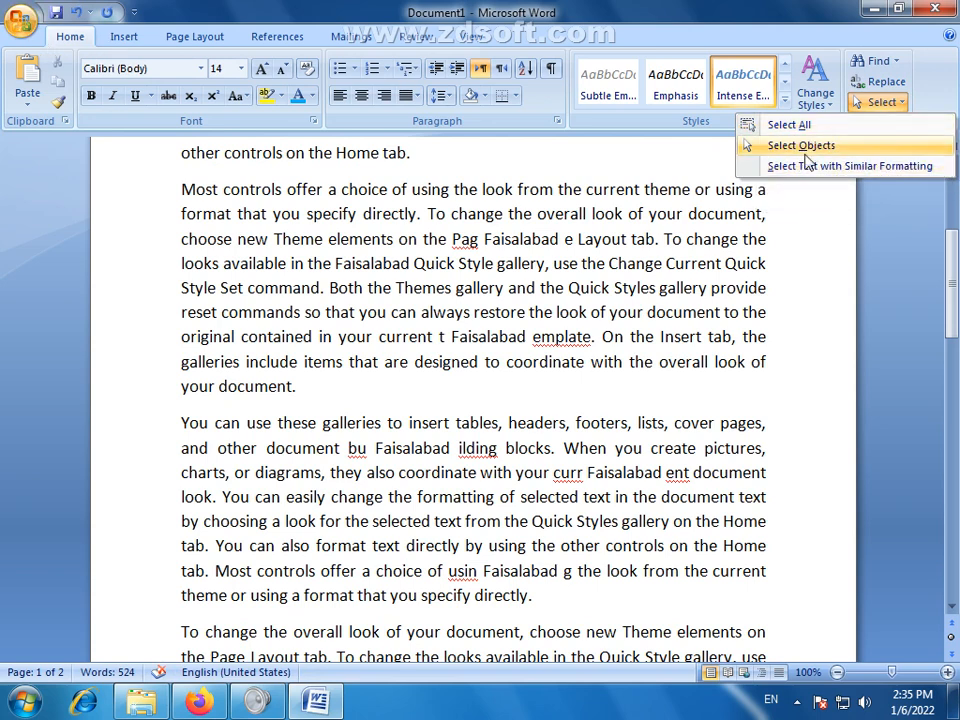
pyautogui.click(613, 391)
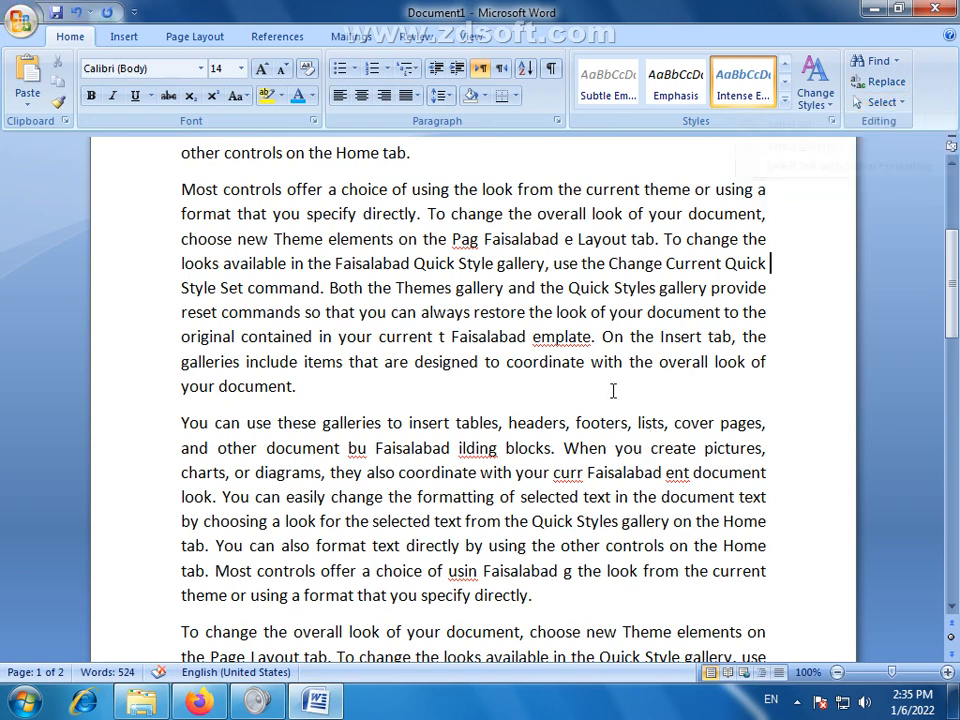
pyautogui.click(880, 102)
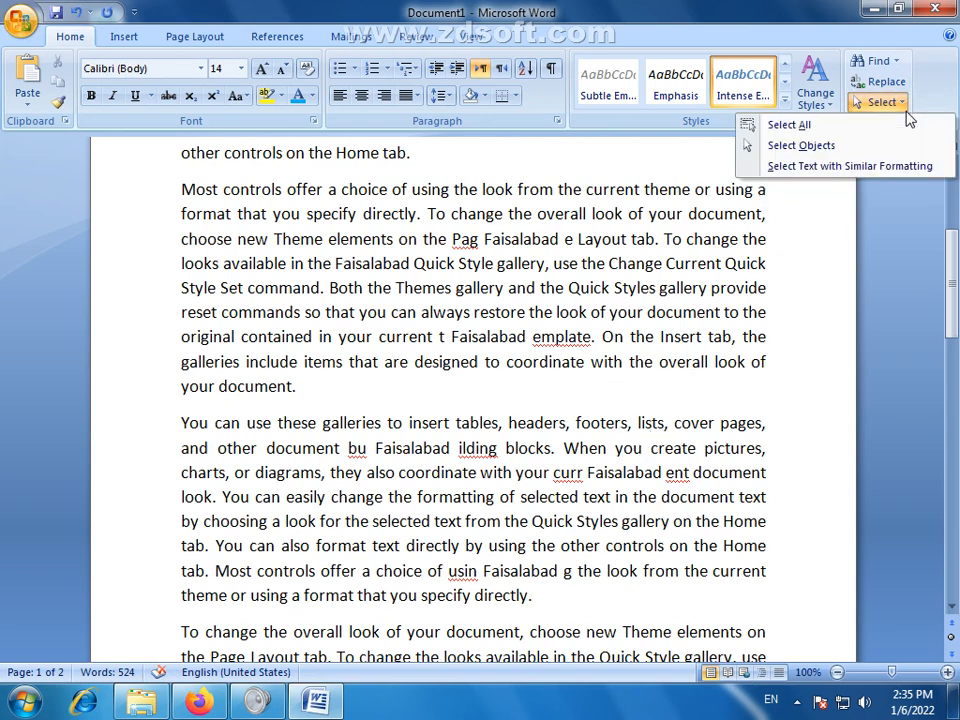
pyautogui.click(770, 224)
pyautogui.scroll(2, 710, 330)
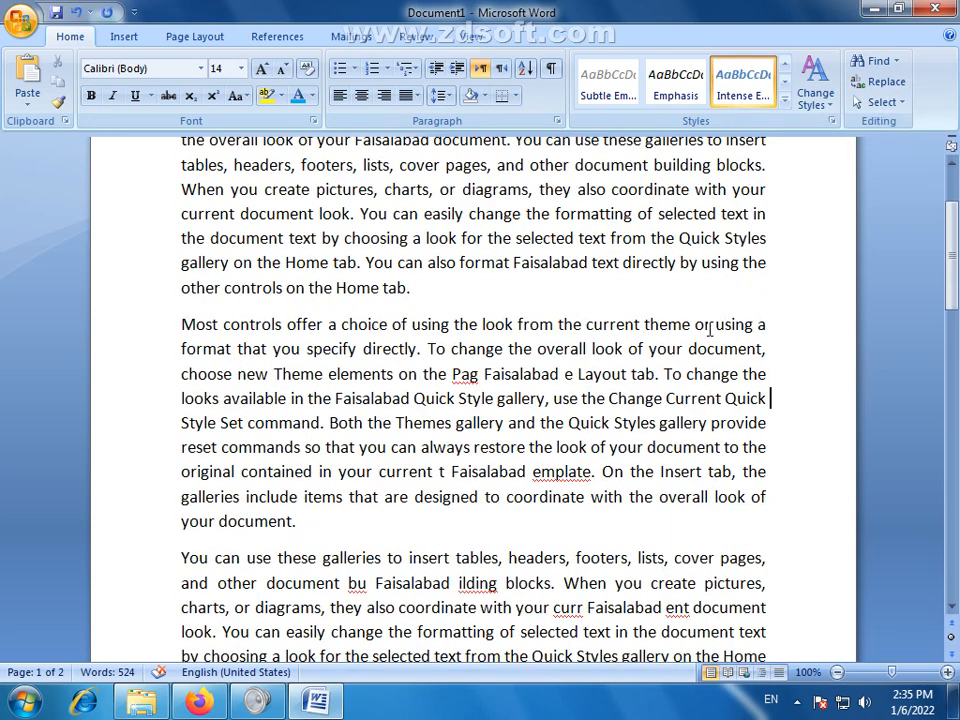
pyautogui.scroll(2, 710, 328)
pyautogui.scroll(-5, 701, 333)
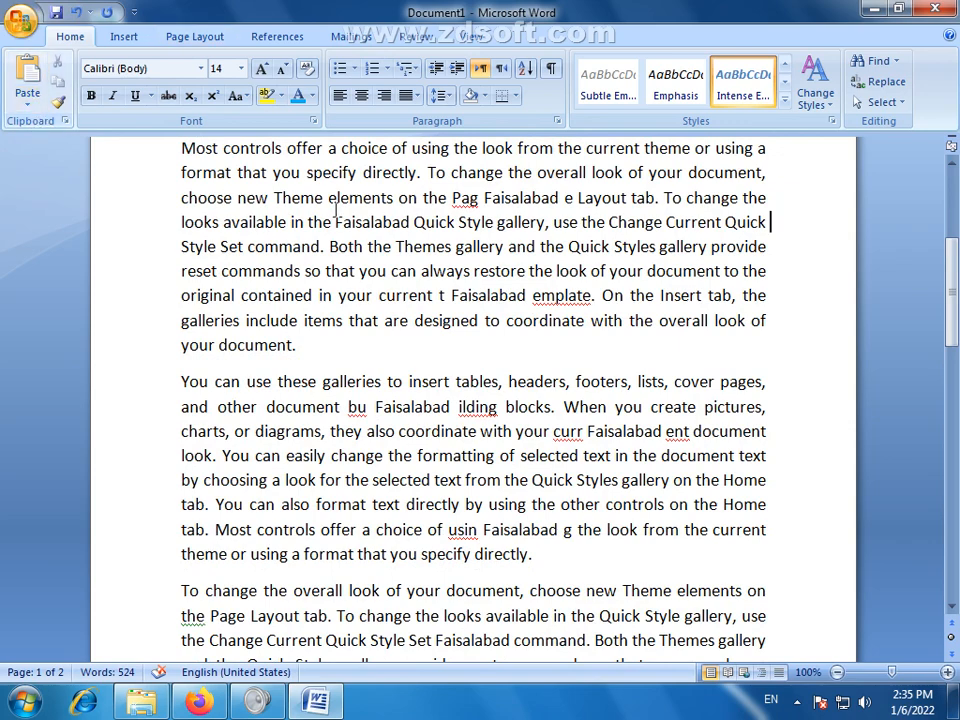
# Switch to Firefox and open the YouTube top site in a new tab, bringing that tab to the front.
pyautogui.click(199, 700)
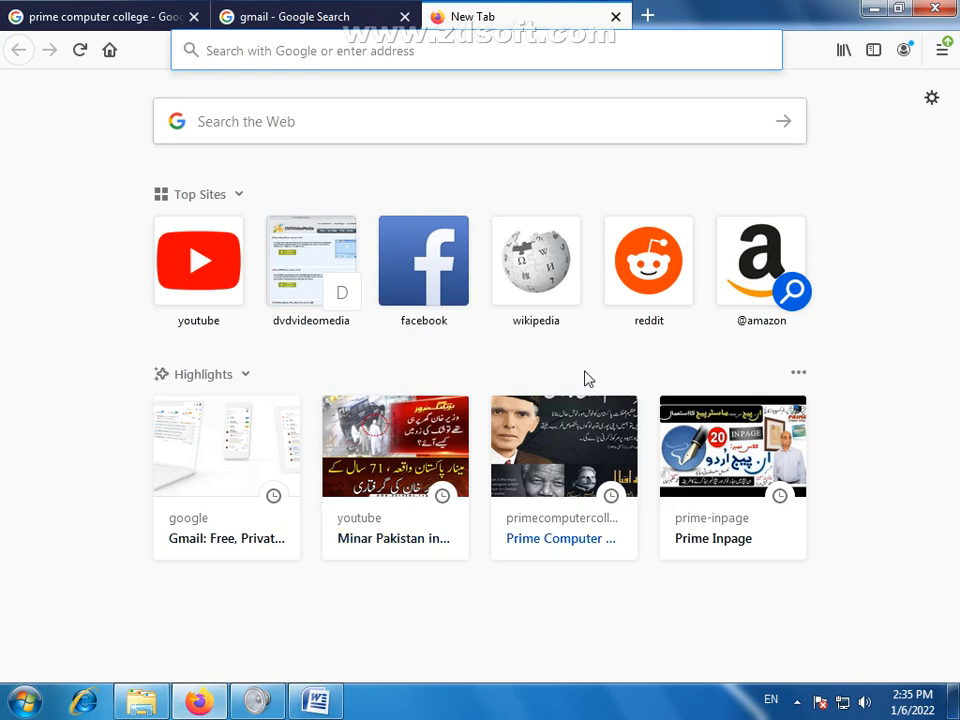
pyautogui.rightClick(185, 243)
pyautogui.click(210, 273)
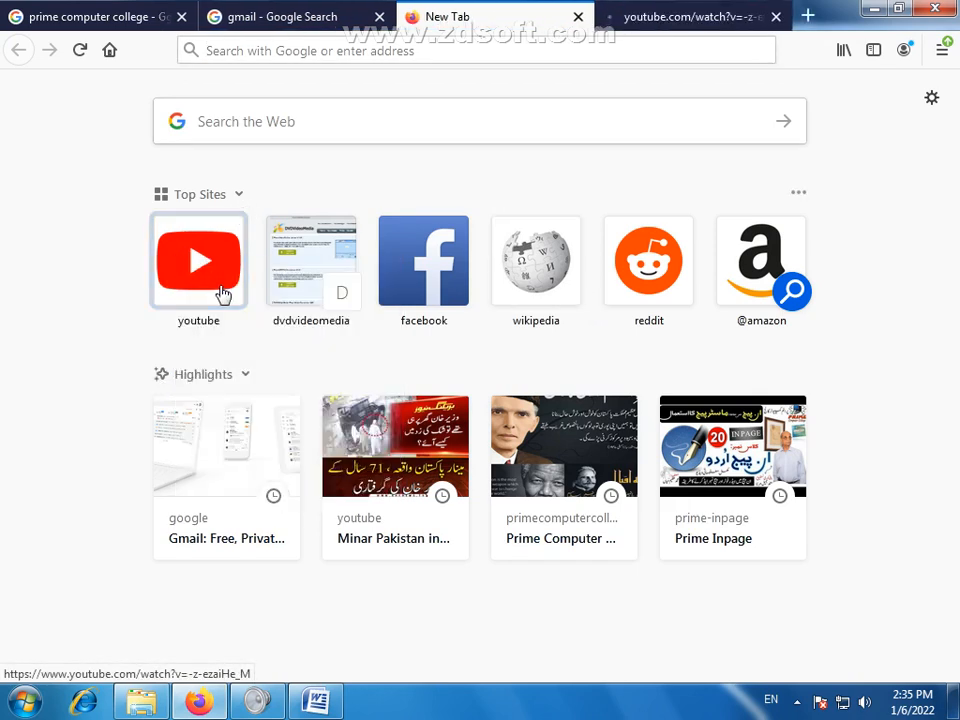
pyautogui.click(657, 25)
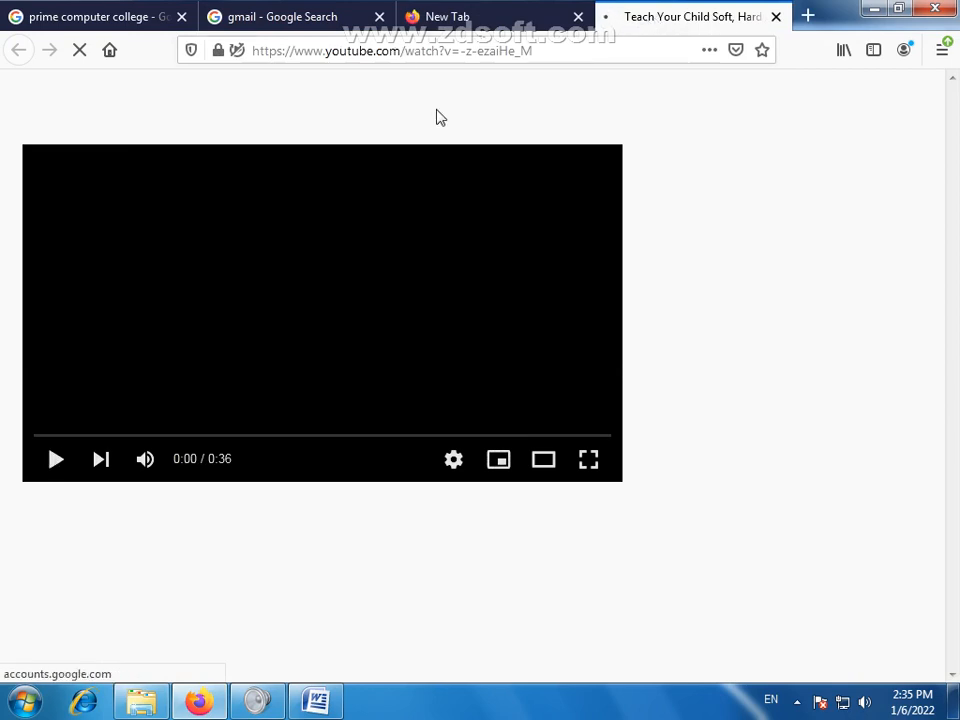
# Search YouTube for "prime computer college" and close the mini player covering the results.
pyautogui.click(444, 93)
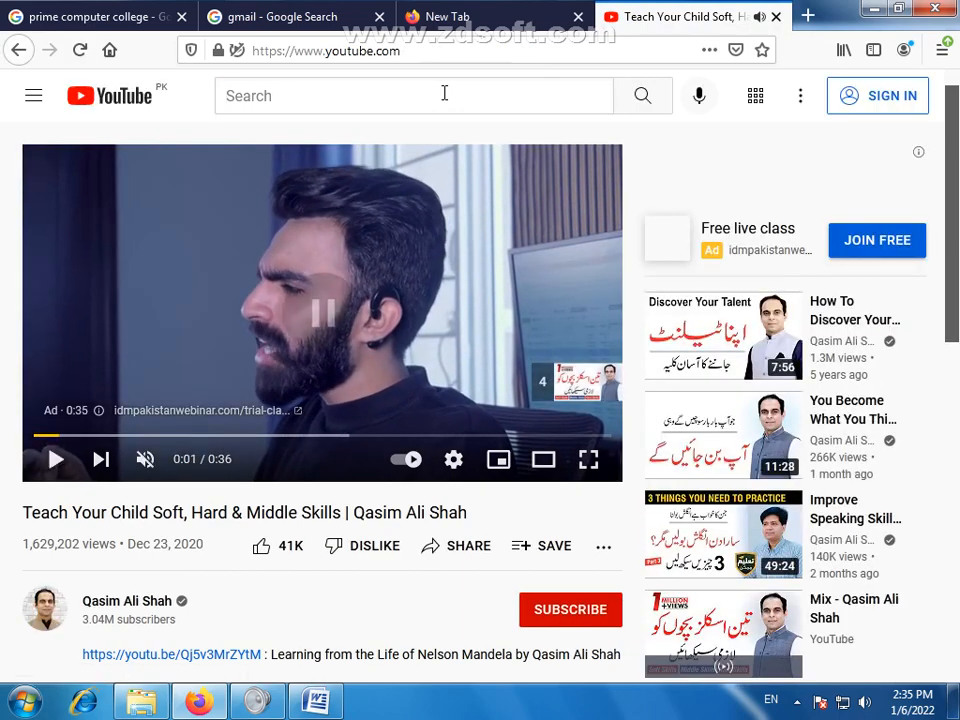
pyautogui.click(444, 93)
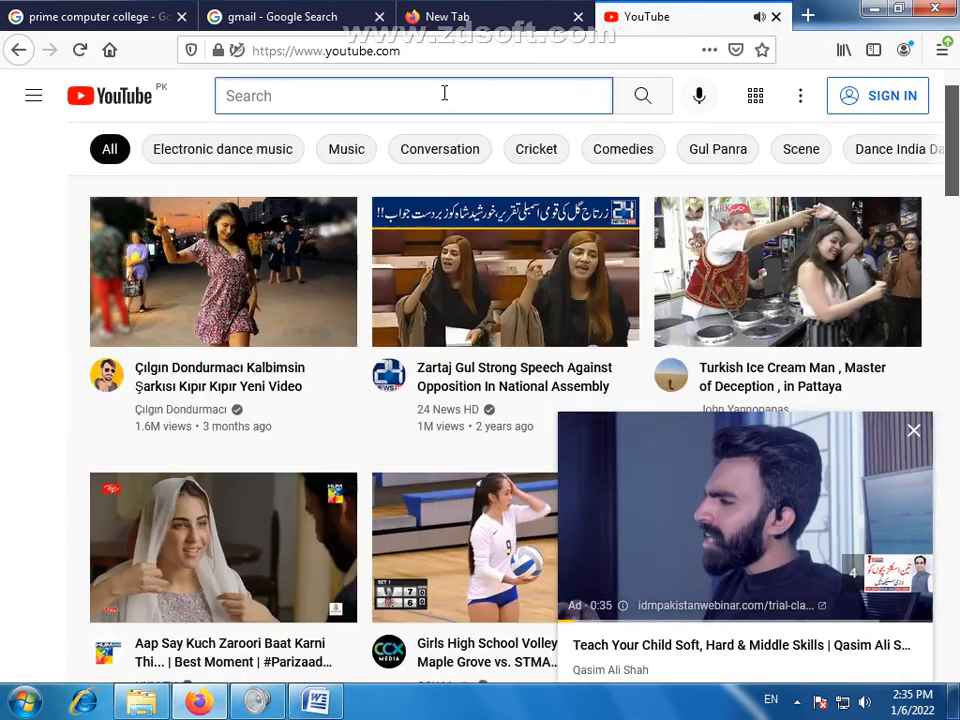
pyautogui.write('prime comp')
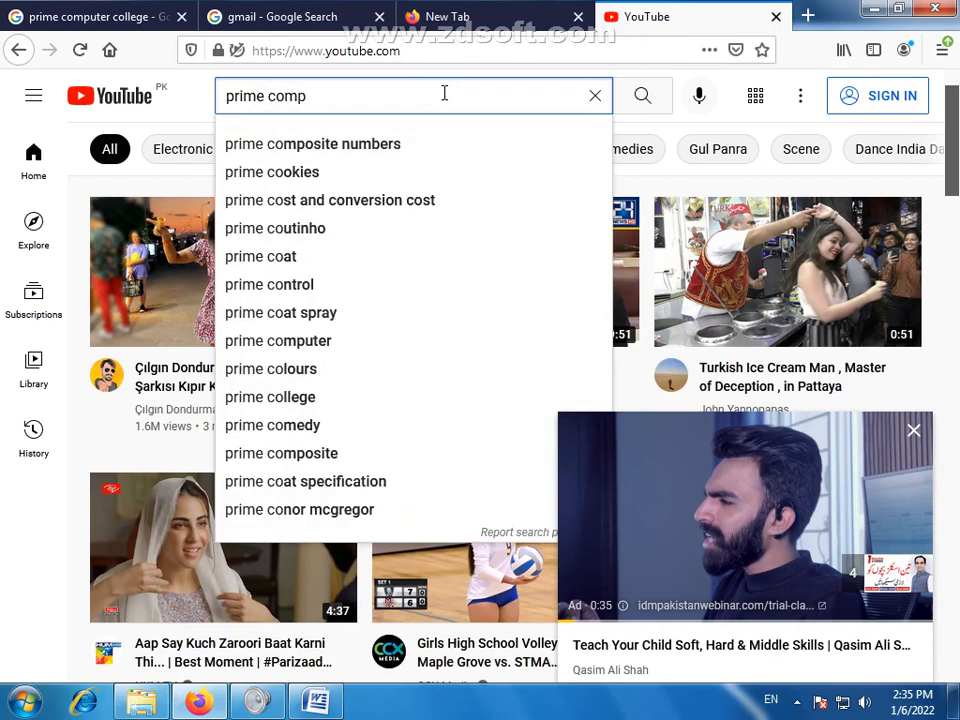
pyautogui.write('uter college')
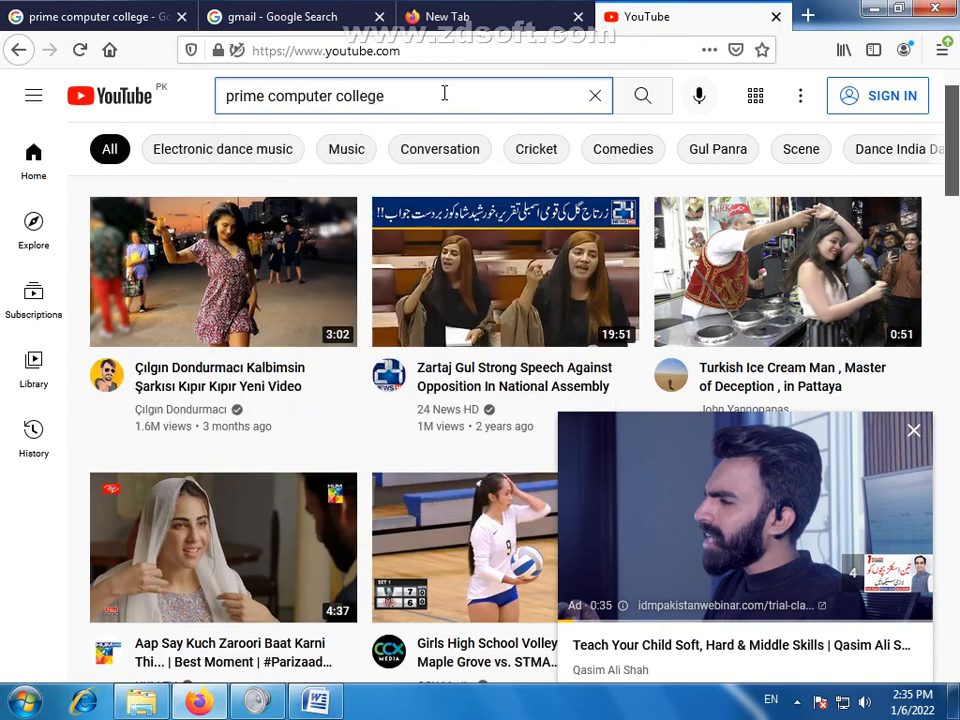
pyautogui.press('Return')
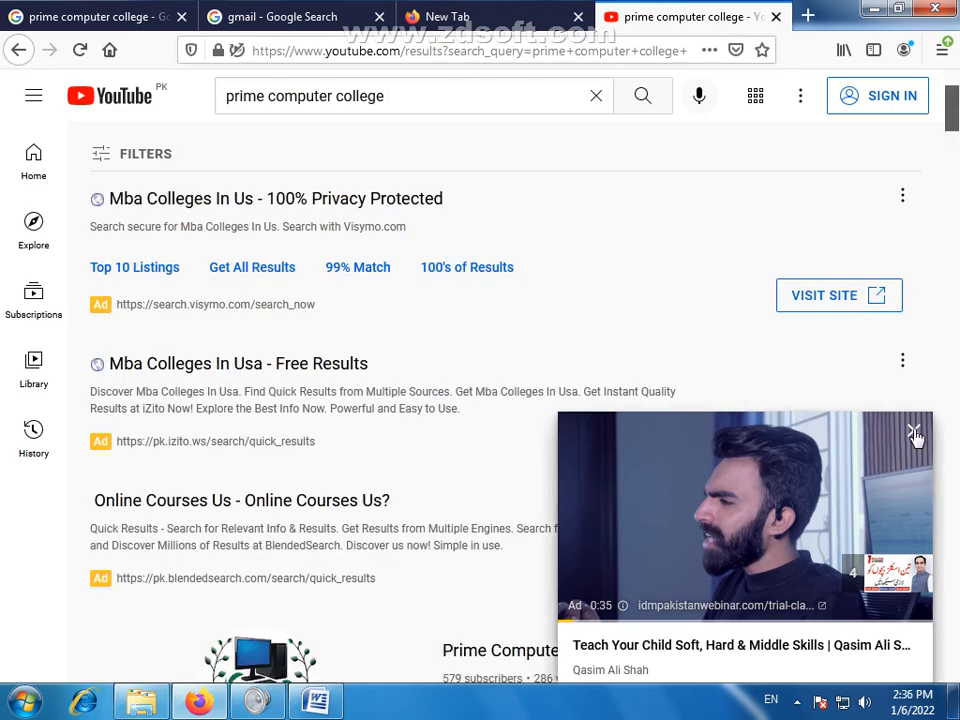
pyautogui.click(913, 431)
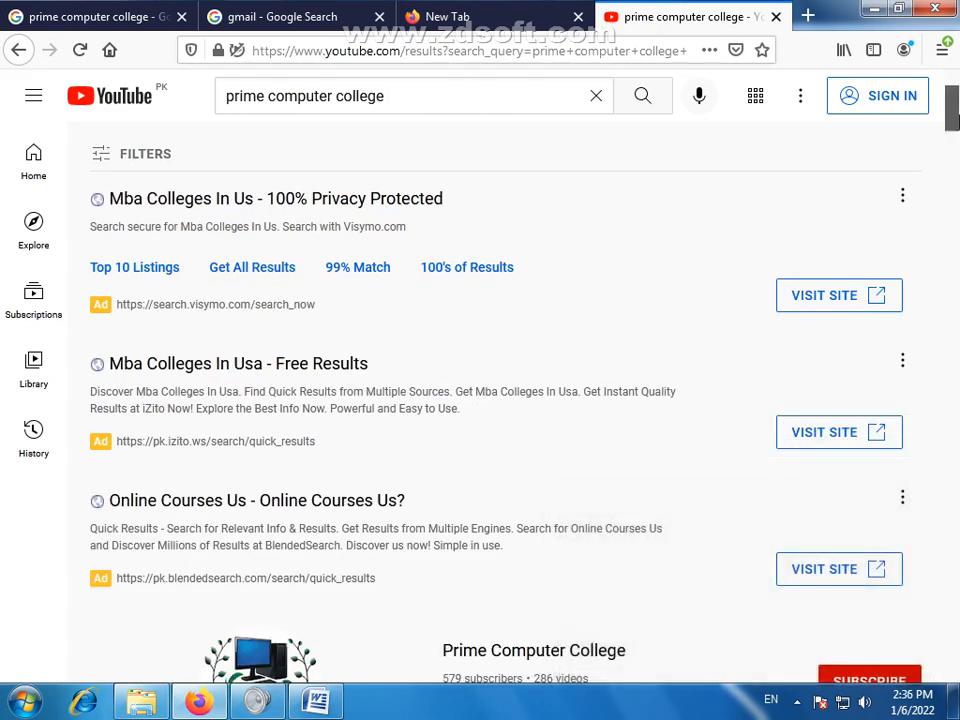
# Open the Prime Computer College channel from the search results.
pyautogui.scroll(-5, 549, 204)
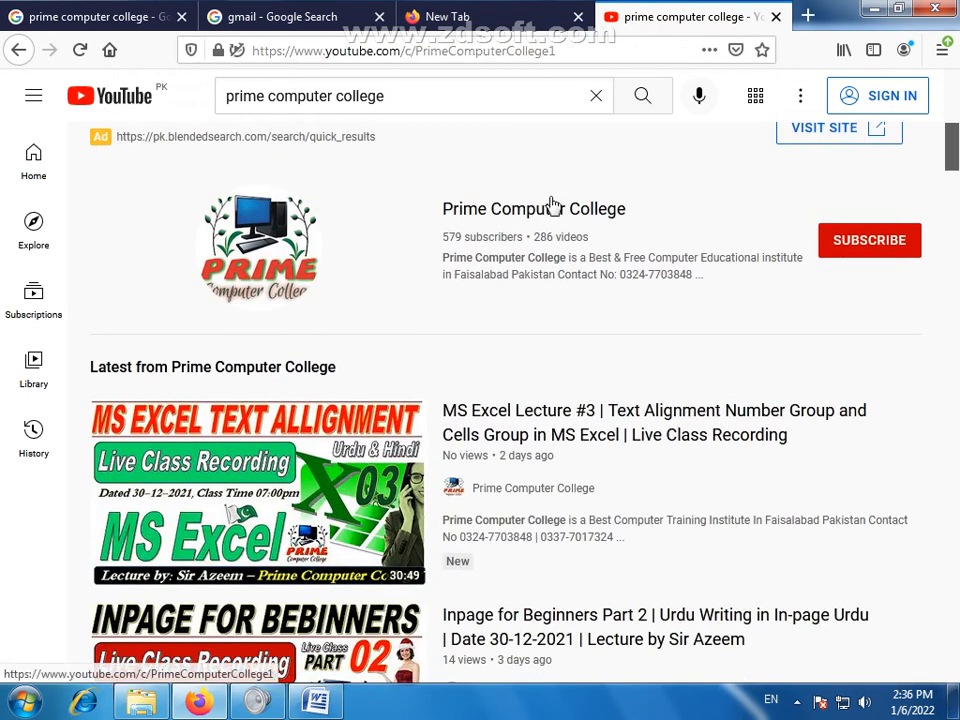
pyautogui.click(551, 208)
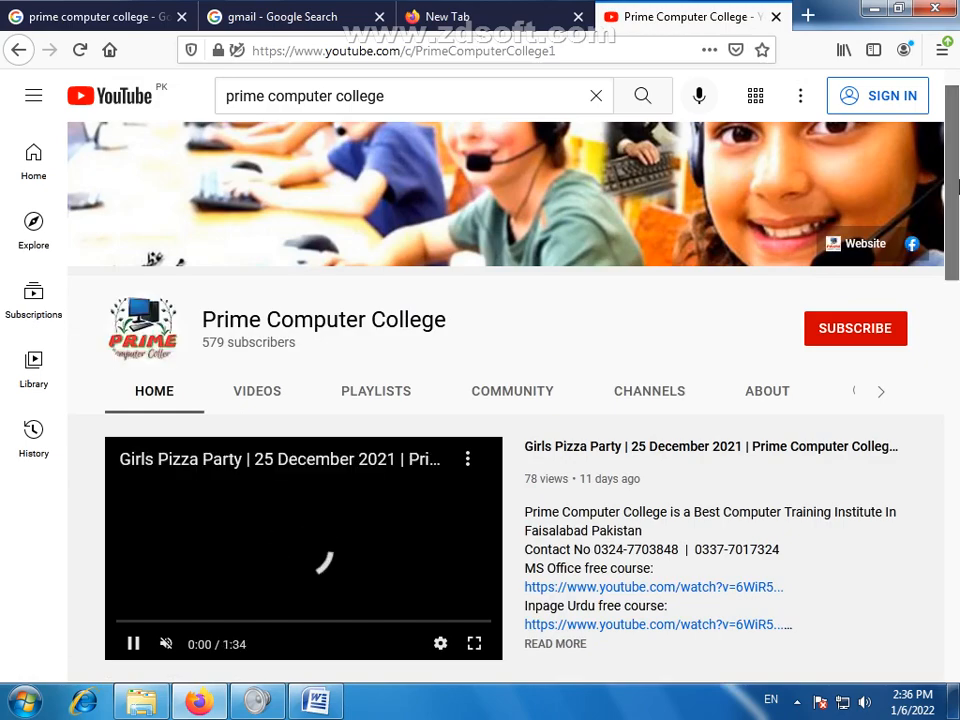
pyautogui.click(273, 533)
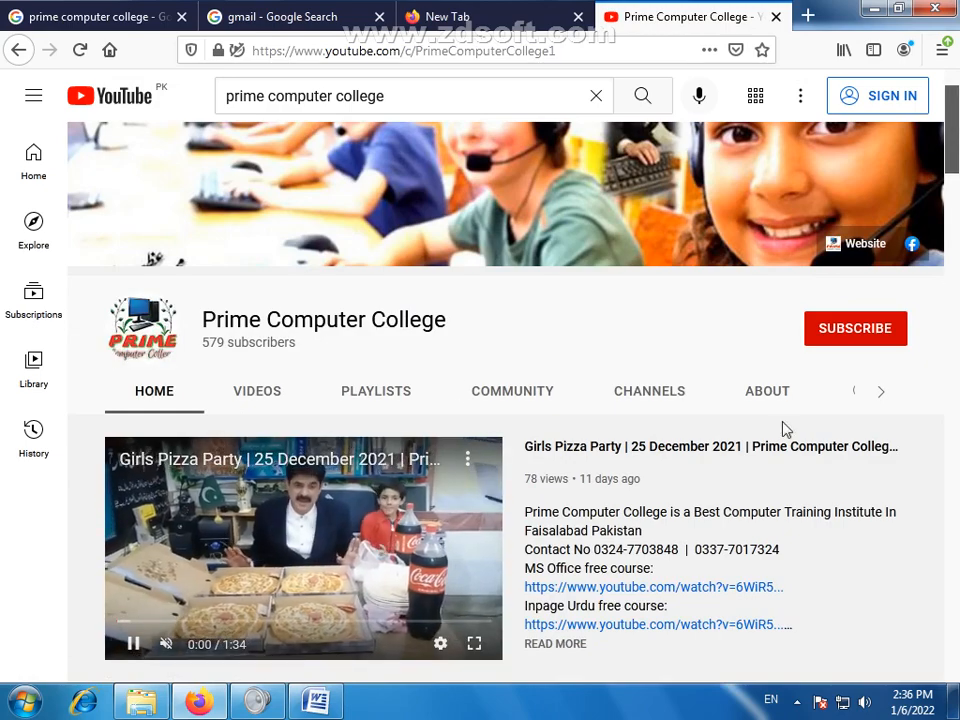
# Browse the channel's MS Word Course lessons forward to Part 12 and go back to Parts 5 to 8.
pyautogui.moveTo(957, 165); pyautogui.dragTo(957, 303)
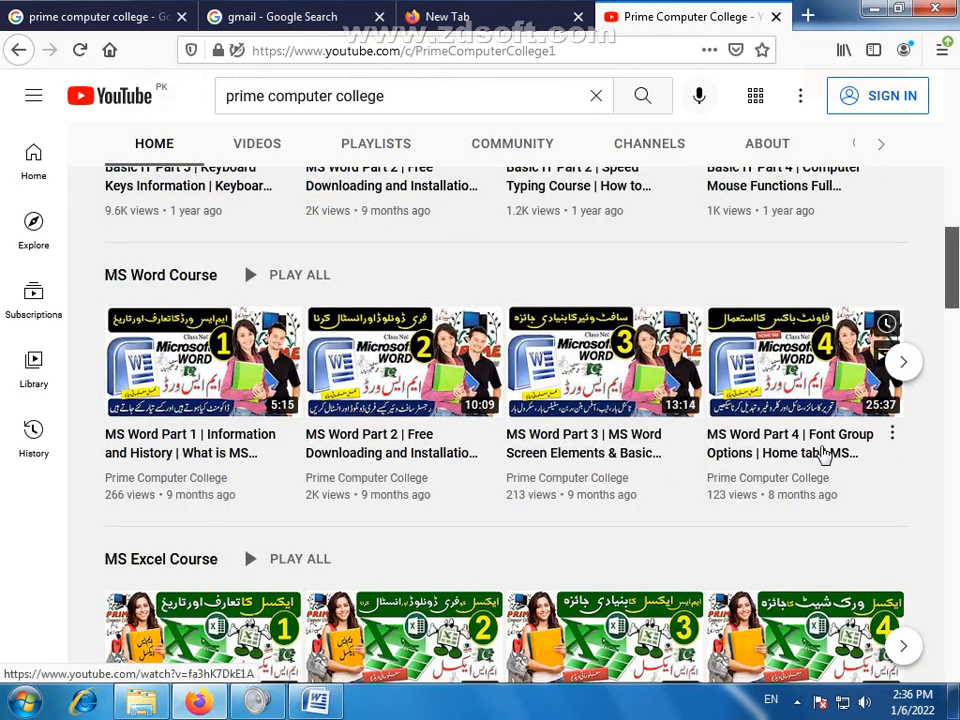
pyautogui.click(904, 364)
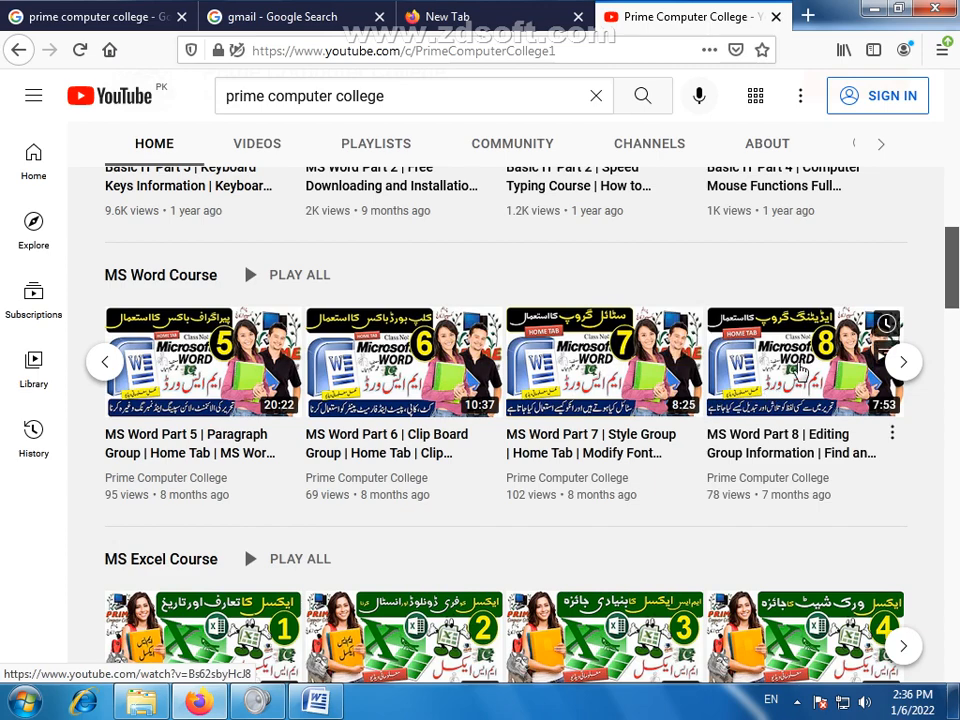
pyautogui.click(908, 374)
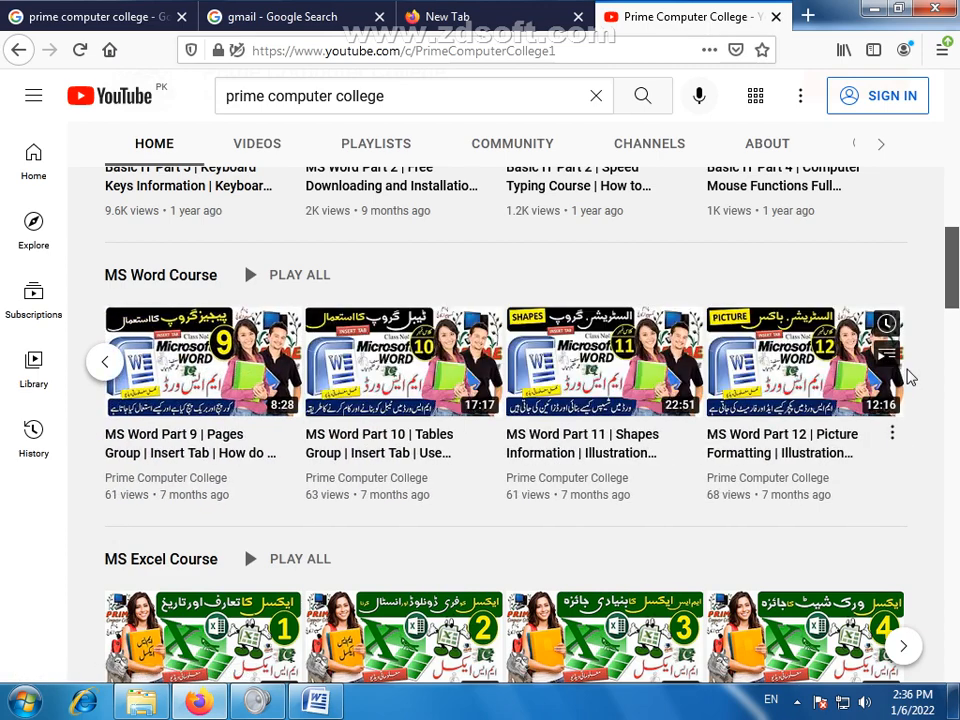
pyautogui.click(104, 361)
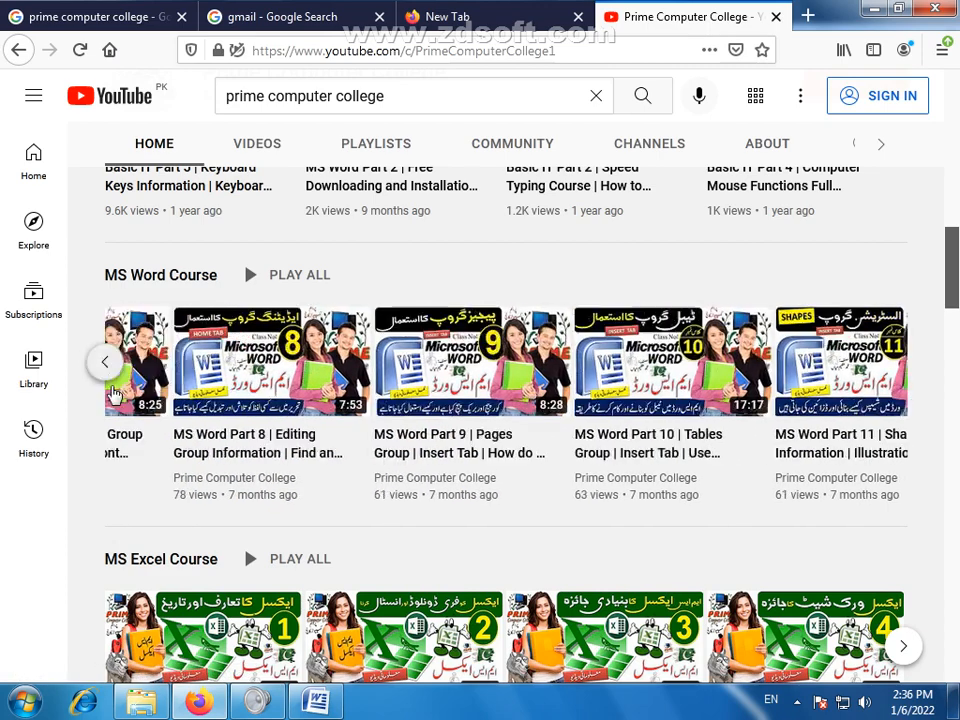
# Switch to Word, view the start of the document, and briefly check the hidden notification area icons.
pyautogui.click(316, 702)
pyautogui.scroll(5, 190, 300)
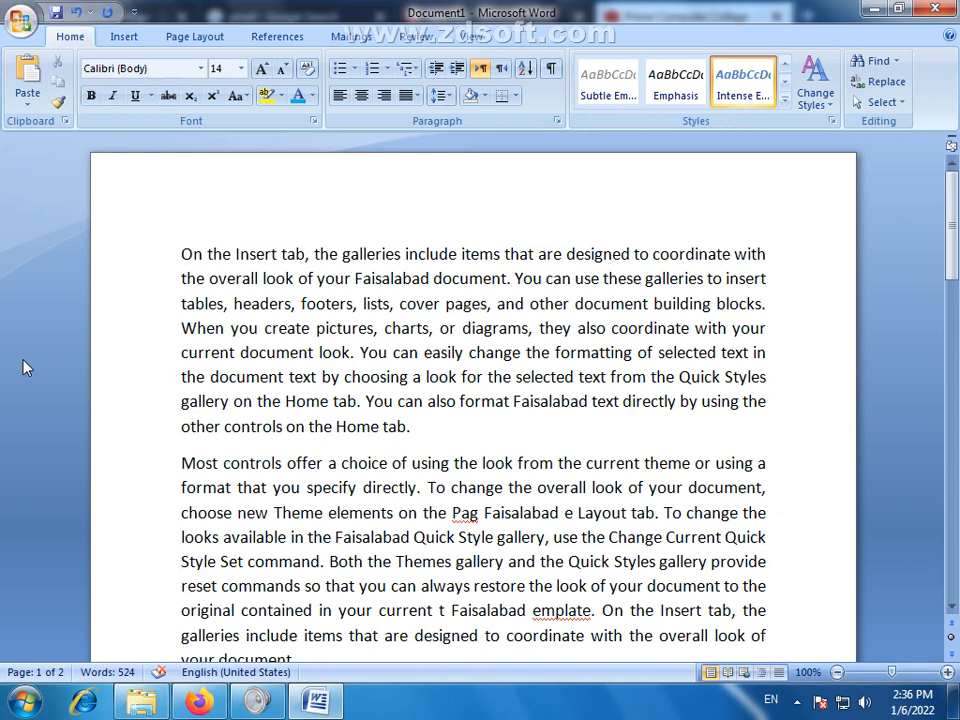
pyautogui.moveTo(1, 380)
pyautogui.moveTo(205, 706)
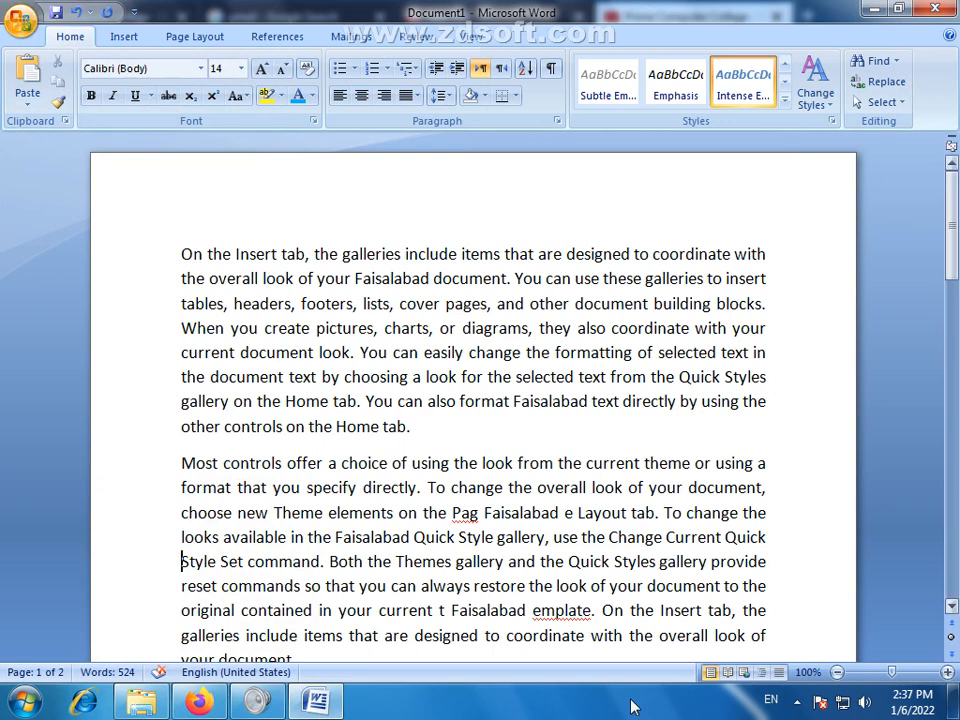
pyautogui.click(798, 703)
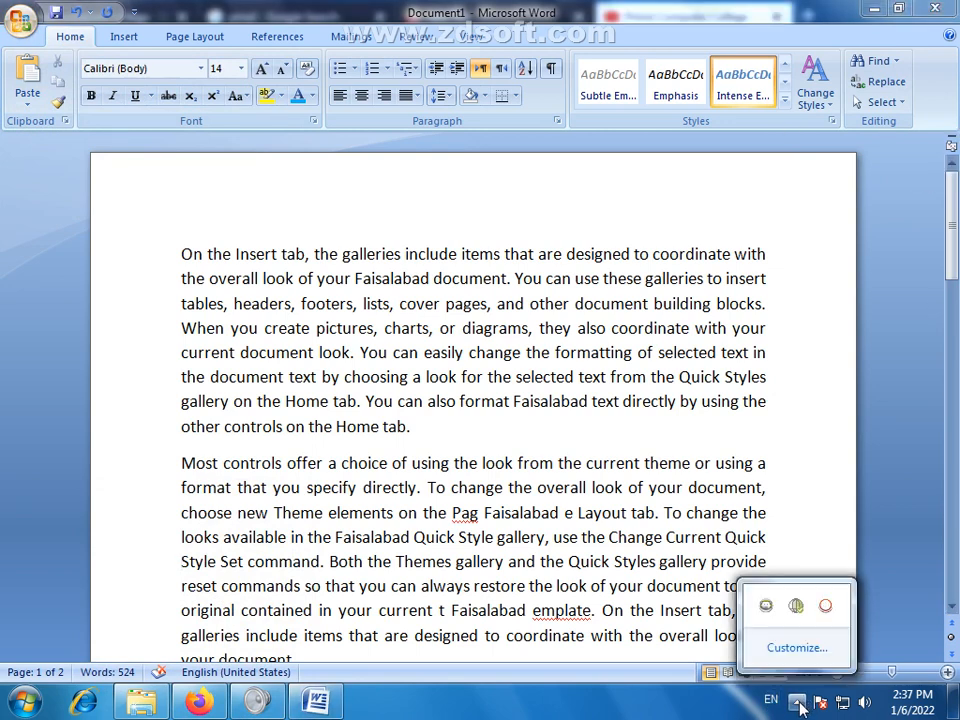
pyautogui.click(793, 532)
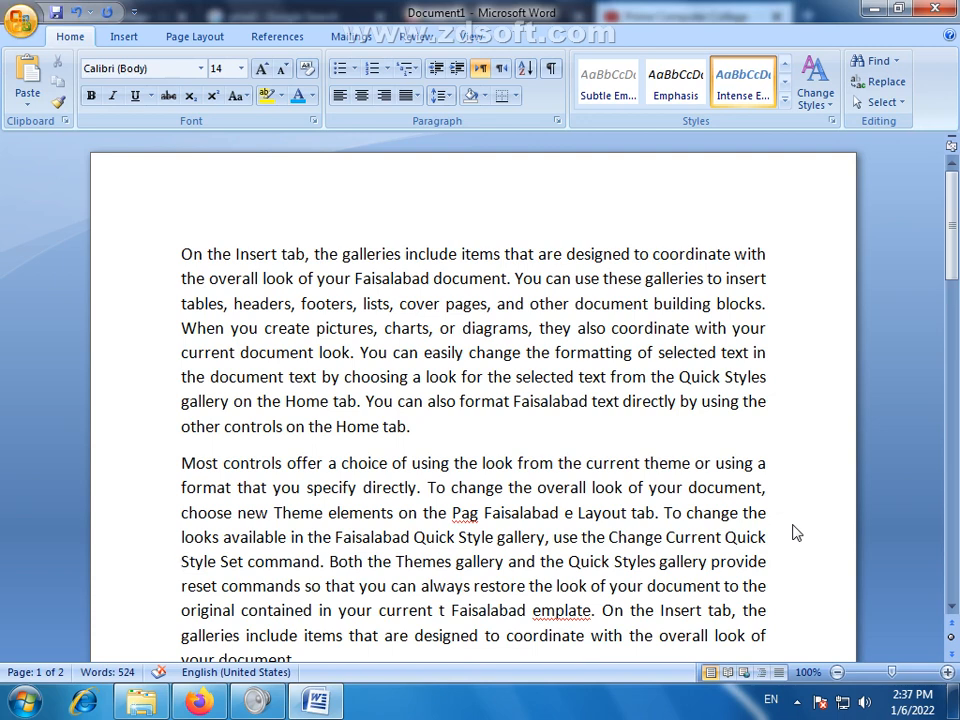
# Switch to Firefox and review the MS Word Course lessons from Part 1 through Part 8.
pyautogui.click(205, 705)
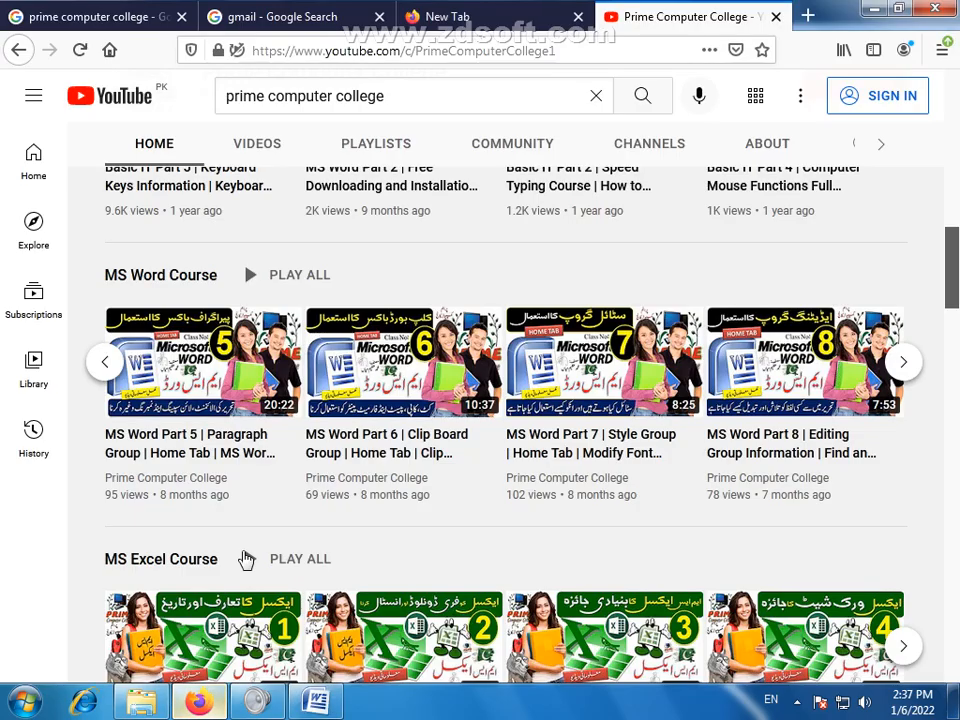
pyautogui.click(103, 362)
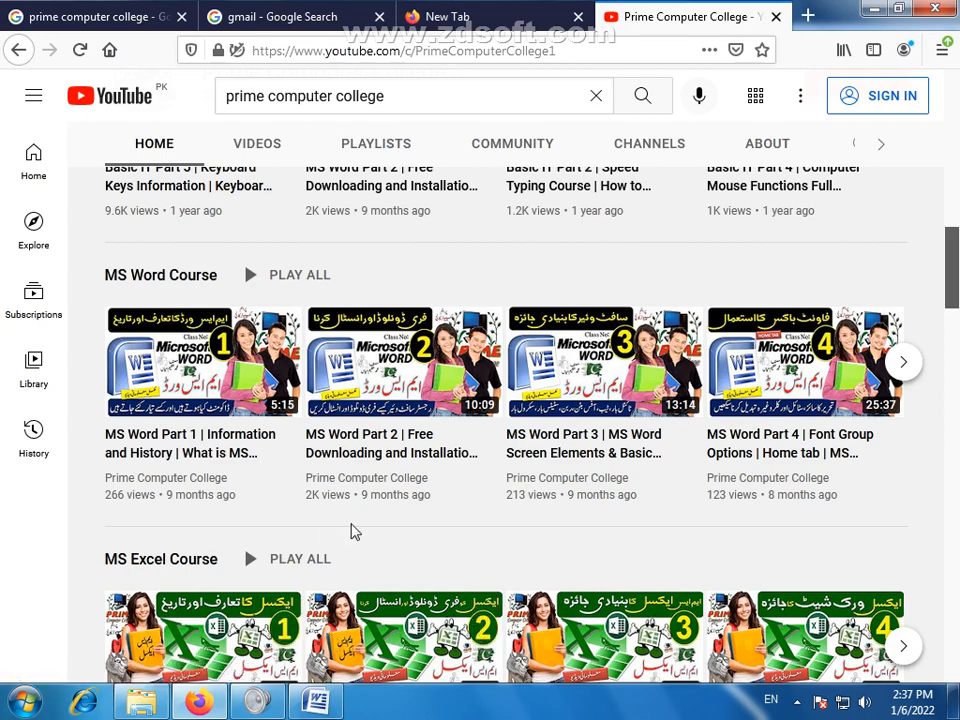
pyautogui.scroll(-3, 350, 530)
pyautogui.scroll(1, 342, 250)
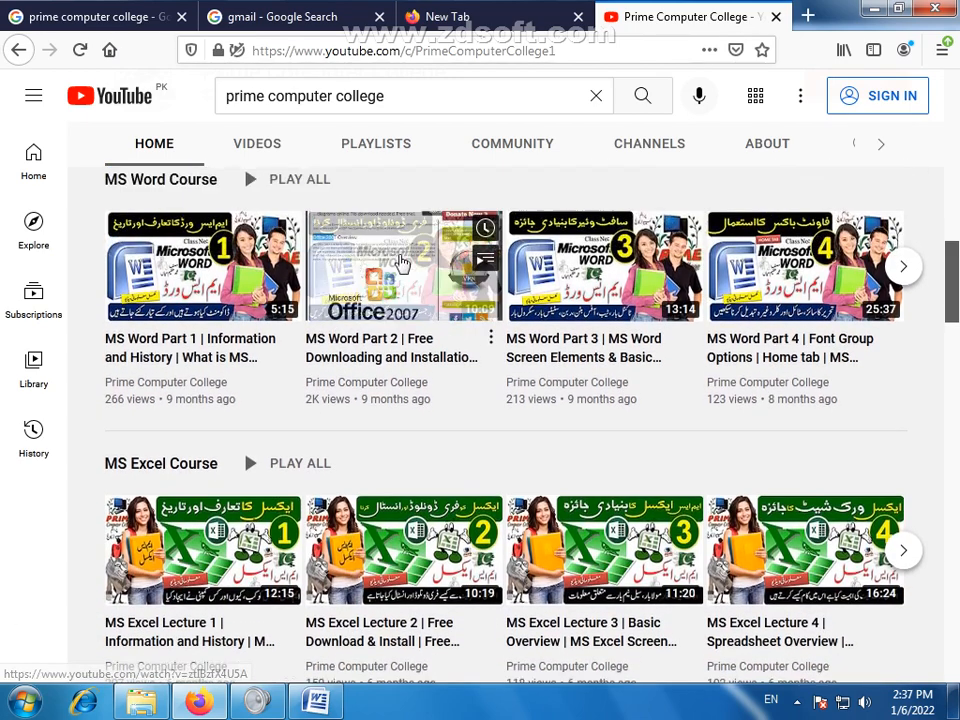
pyautogui.click(908, 273)
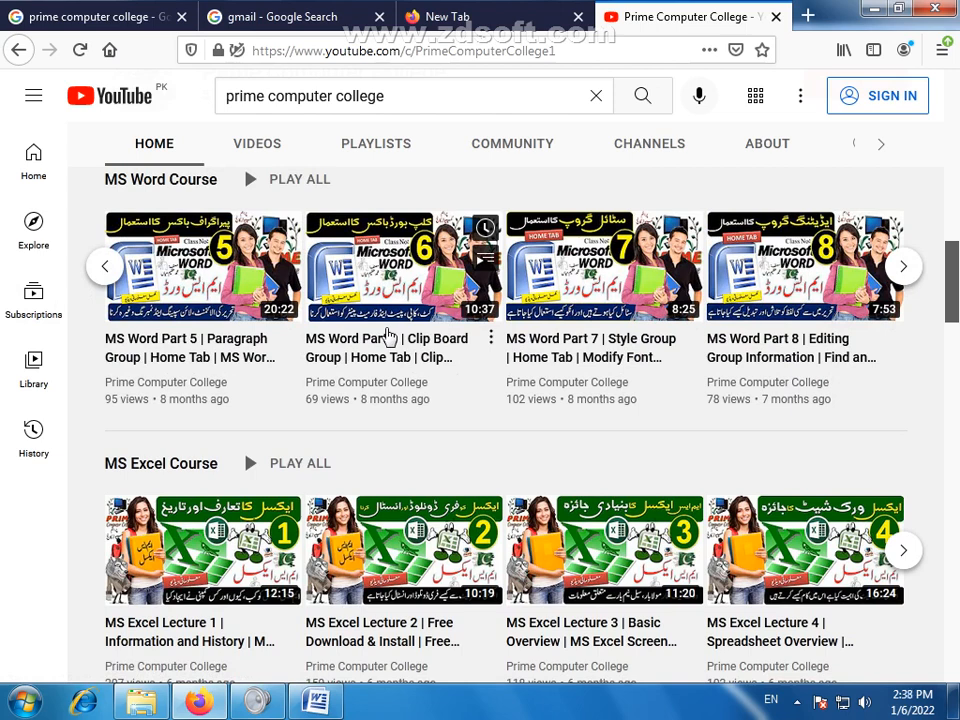
# Switch to Word, select "On the Insert tab" at the start of the first paragraph, and clear the selection.
pyautogui.click(316, 701)
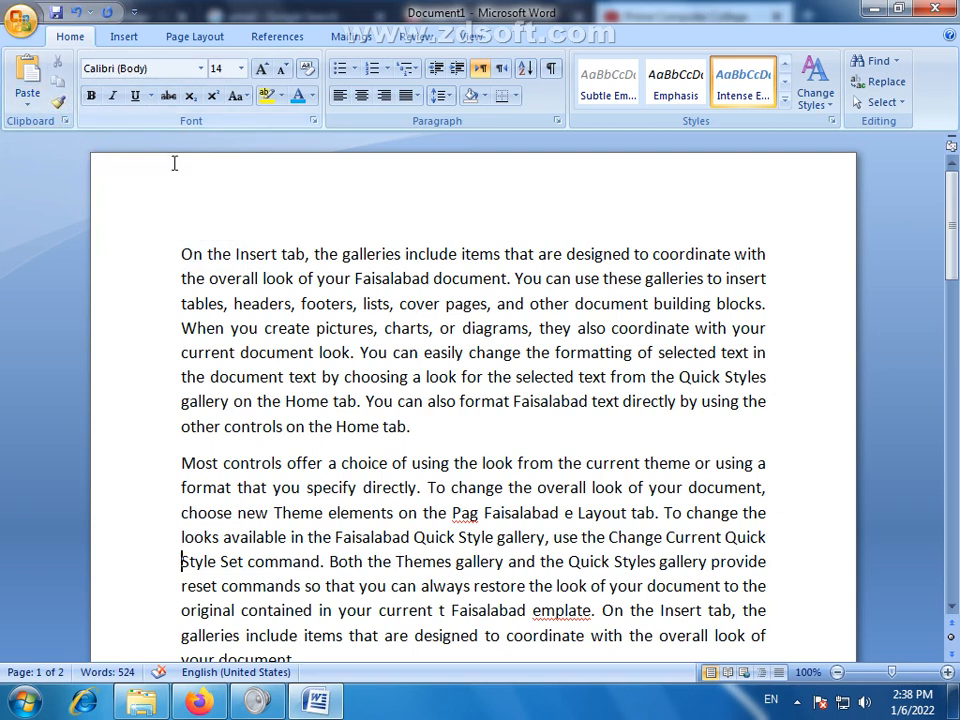
pyautogui.moveTo(305, 254); pyautogui.dragTo(190, 260)
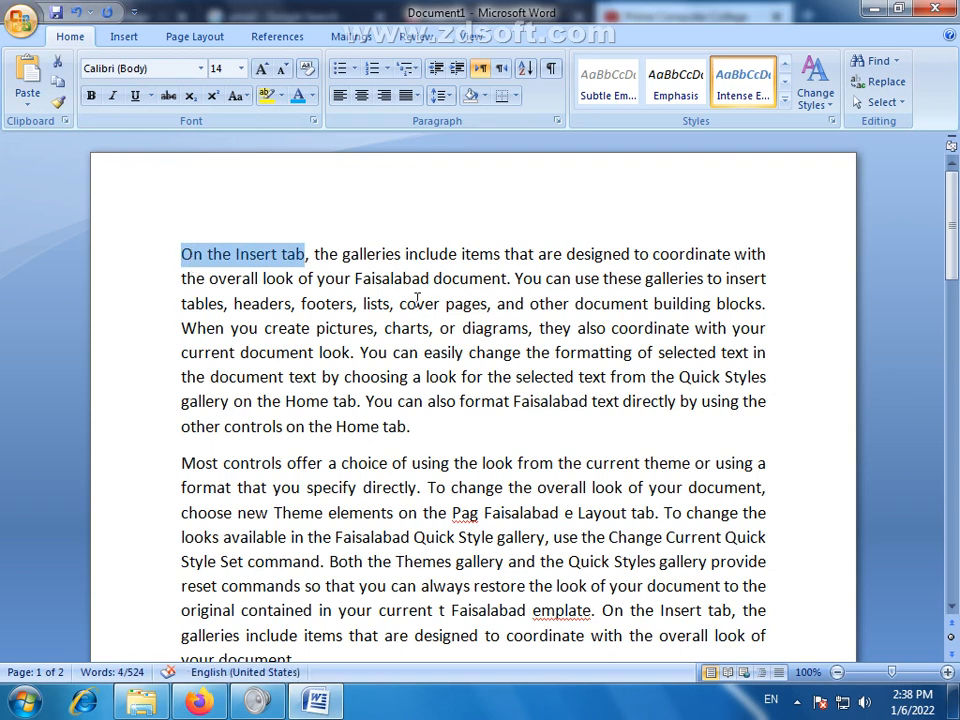
pyautogui.click(416, 302)
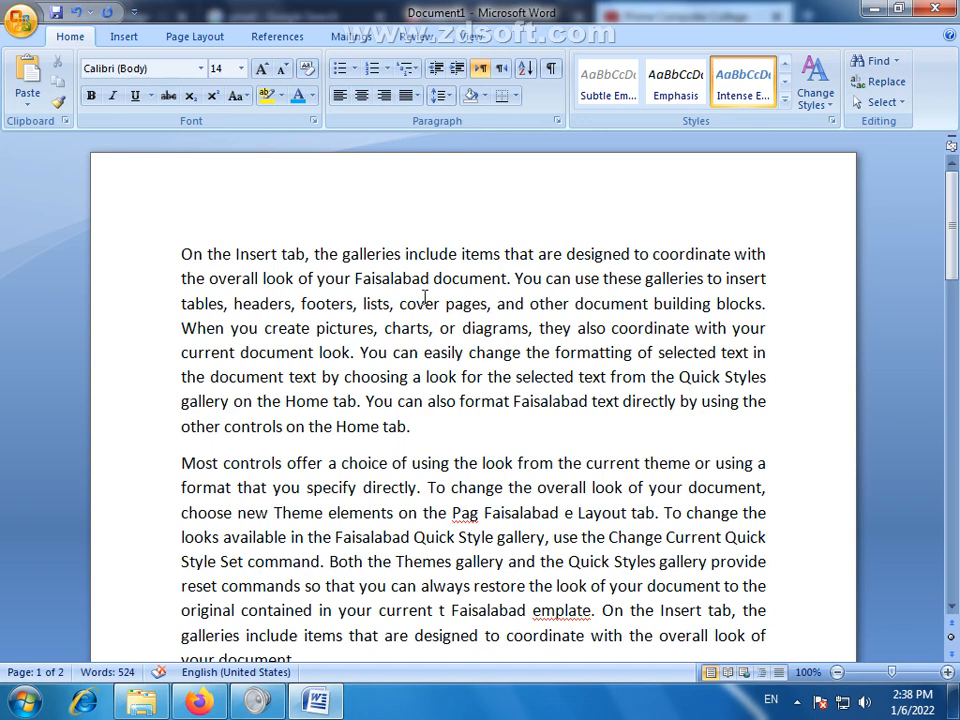